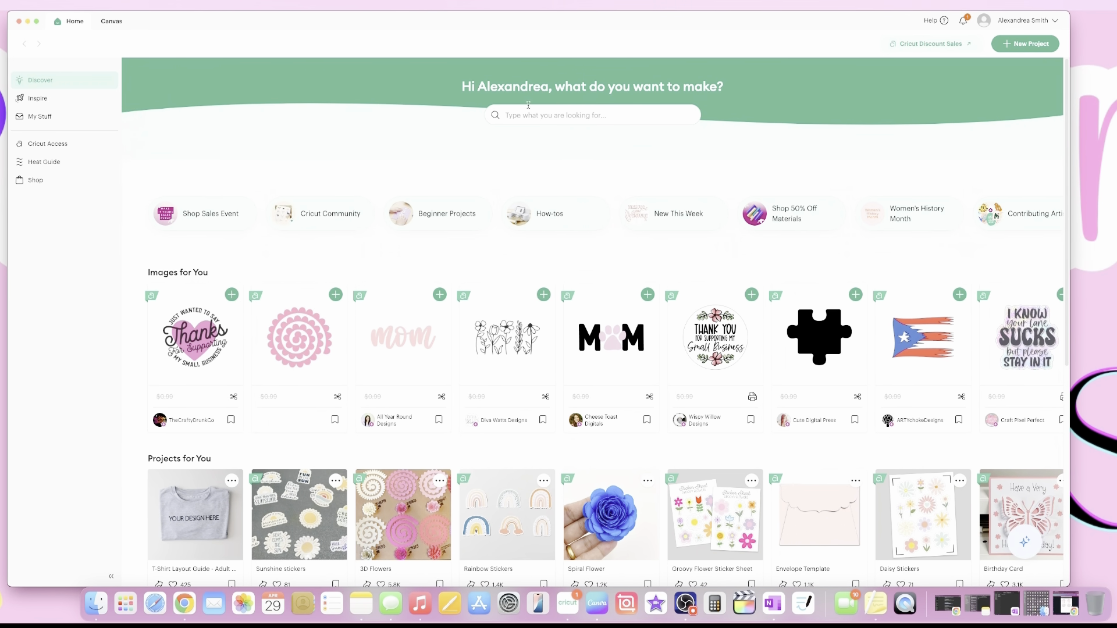
Start a new Blank canvas project and bring up the Upload Image page.
{"action": "left_click_drag", "start_coordinate": [252, 26], "coordinate": [296, 19]}
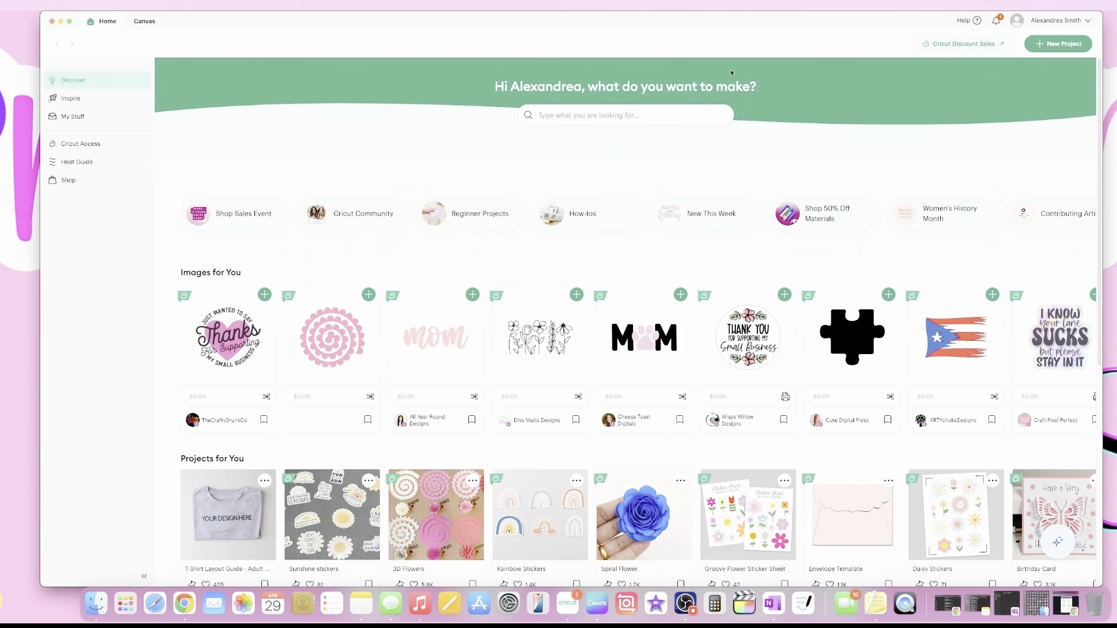
{"action": "left_click", "coordinate": [1056, 46]}
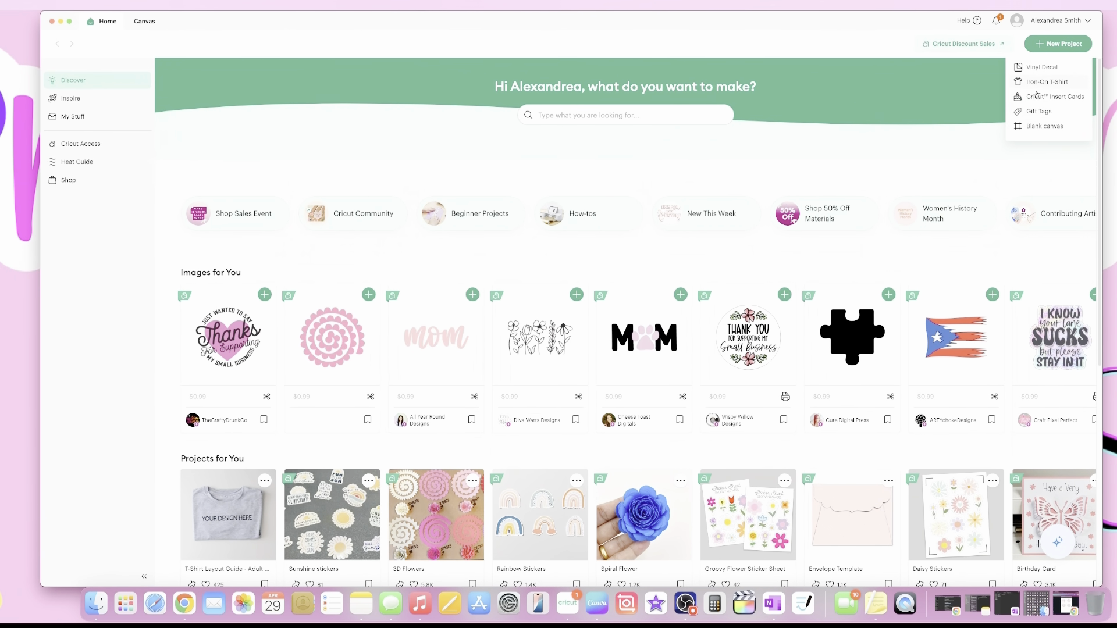
{"action": "left_click", "coordinate": [1041, 124]}
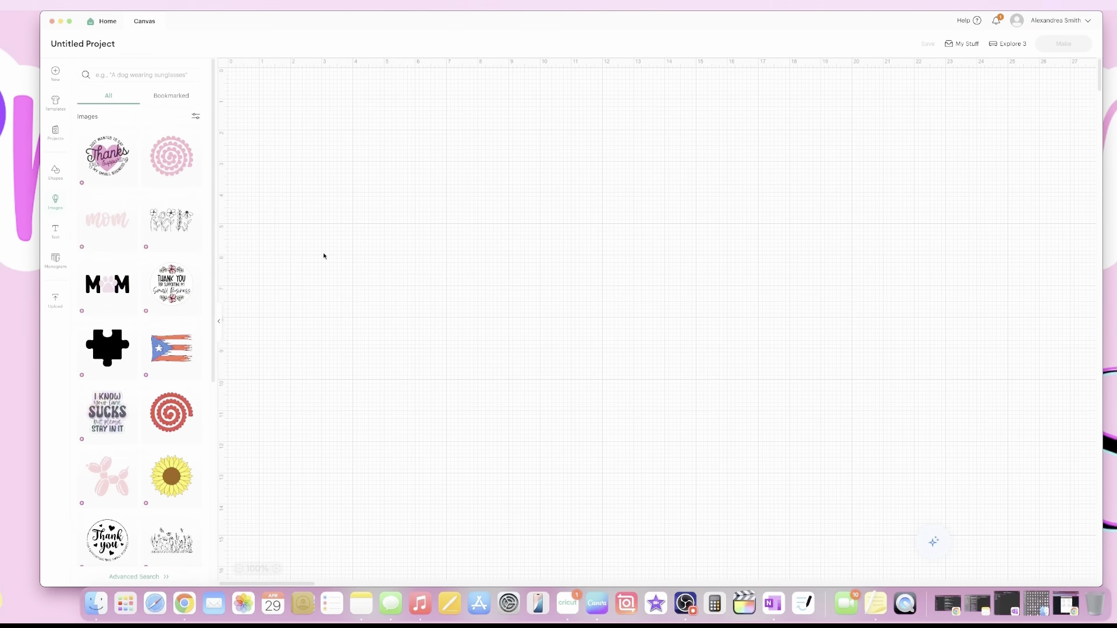
{"action": "left_click", "coordinate": [218, 334]}
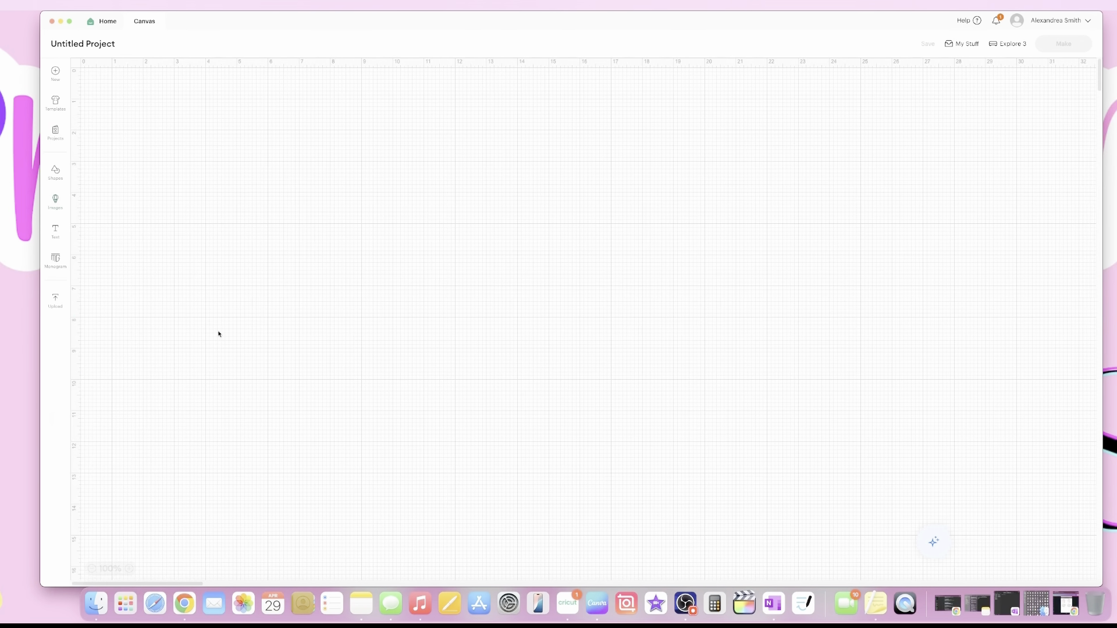
{"action": "left_click", "coordinate": [55, 300]}
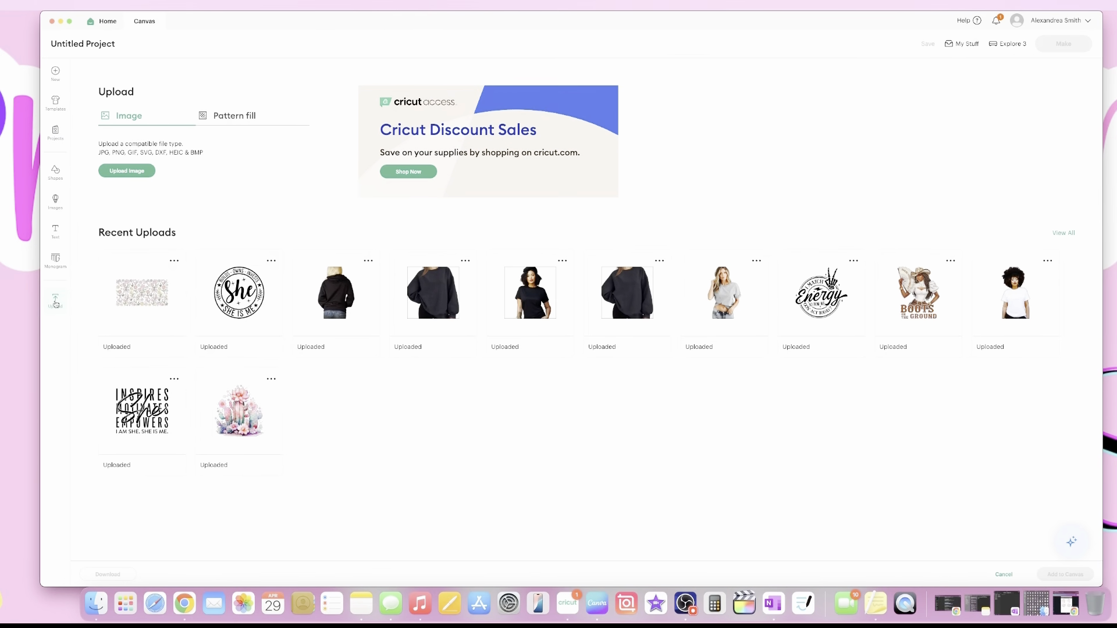
{"action": "left_click", "coordinate": [148, 172]}
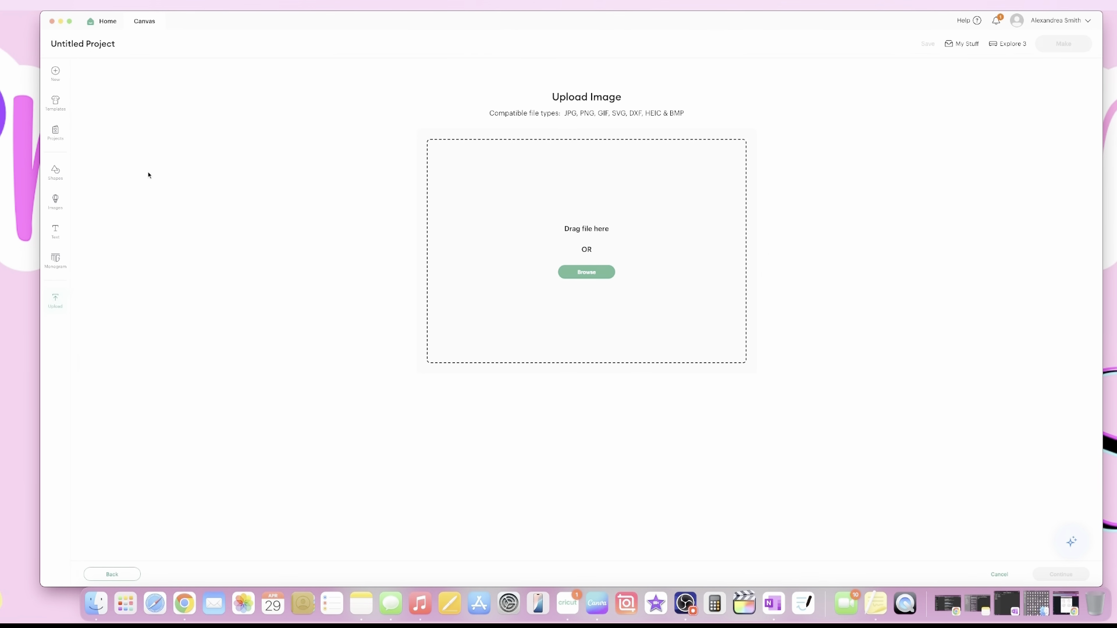
Load 102.png from the STICKERS folder into Cricut's upload area, then close the Finder window.
{"action": "left_click", "coordinate": [96, 604]}
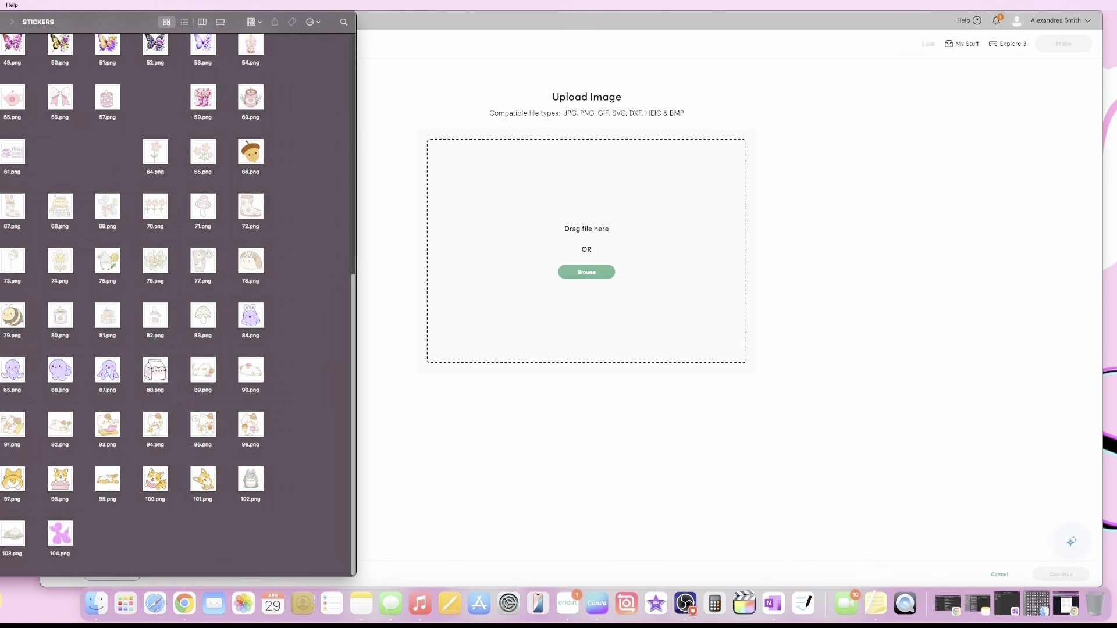
{"action": "left_click_drag", "start_coordinate": [174, 21], "coordinate": [285, 47]}
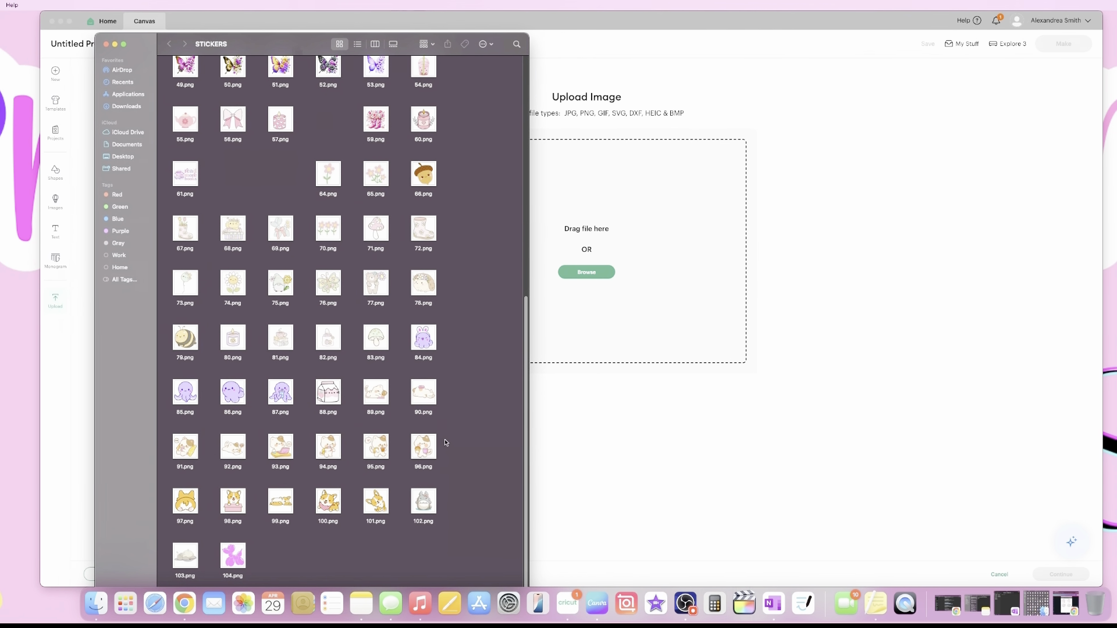
{"action": "scroll", "coordinate": [349, 459], "scroll_direction": "up", "scroll_amount": 10}
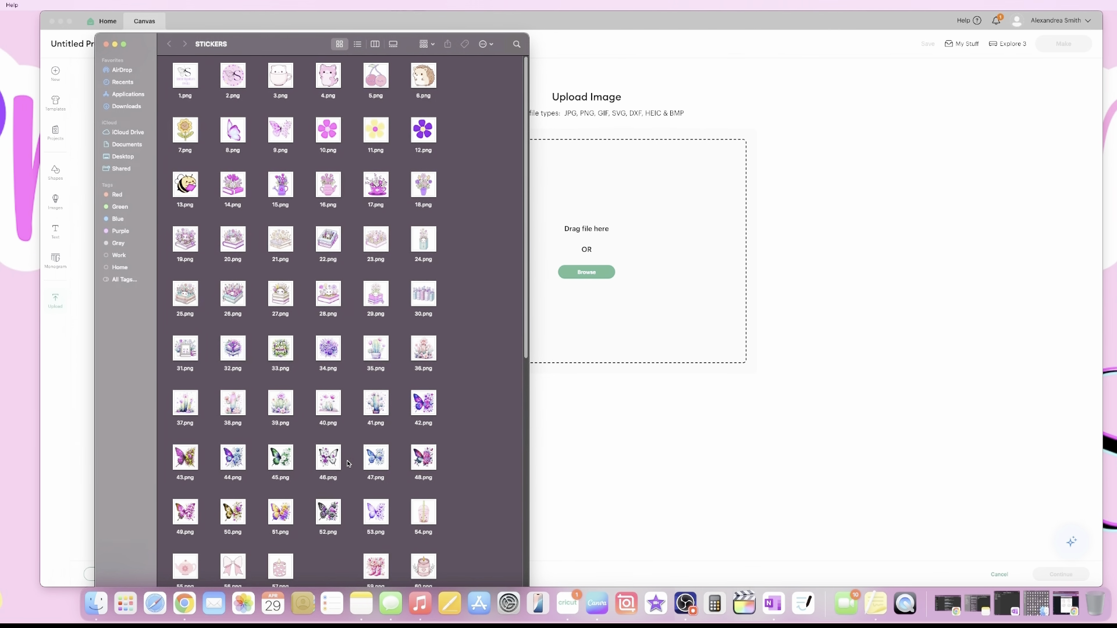
{"action": "scroll", "coordinate": [349, 464], "scroll_direction": "down", "scroll_amount": 5}
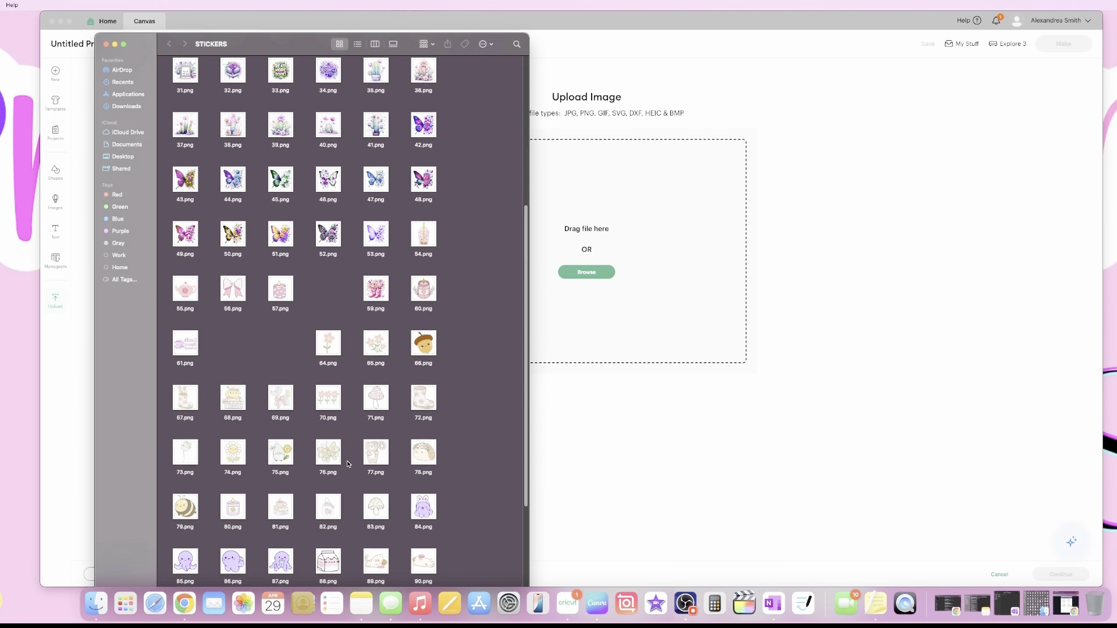
{"action": "scroll", "coordinate": [348, 463], "scroll_direction": "down", "scroll_amount": 3}
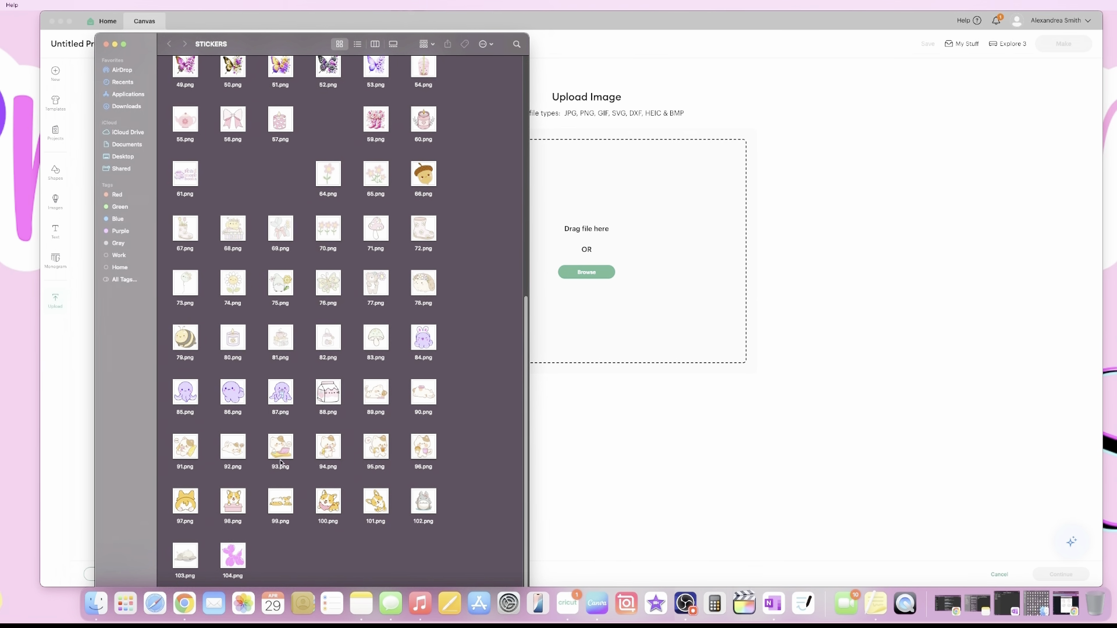
{"action": "left_click_drag", "start_coordinate": [424, 501], "coordinate": [589, 281]}
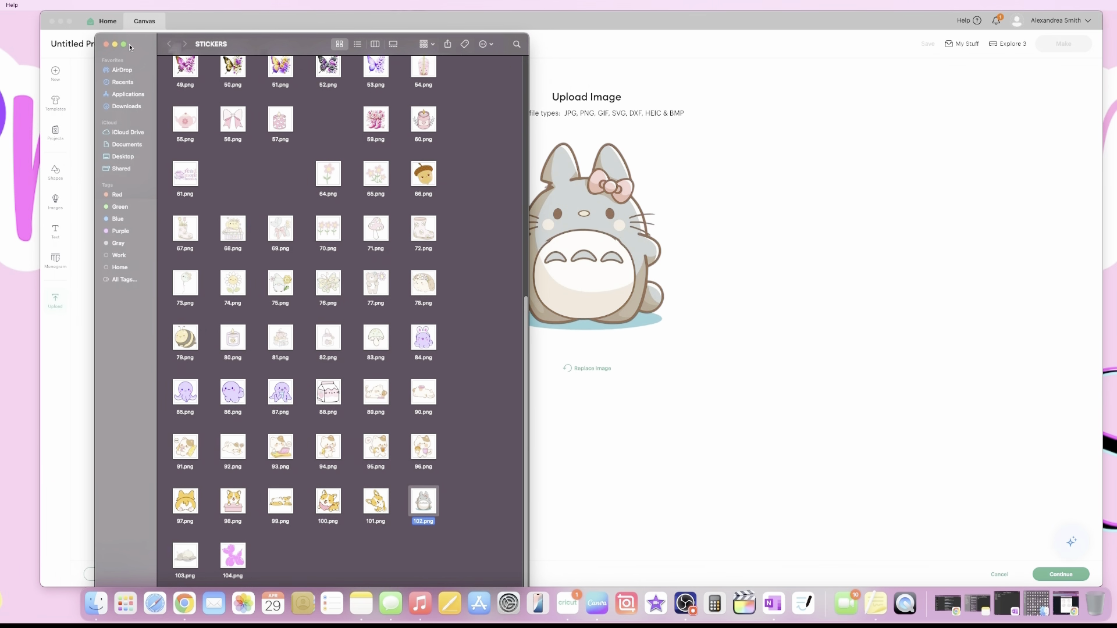
{"action": "left_click_drag", "start_coordinate": [303, 43], "coordinate": [144, 38]}
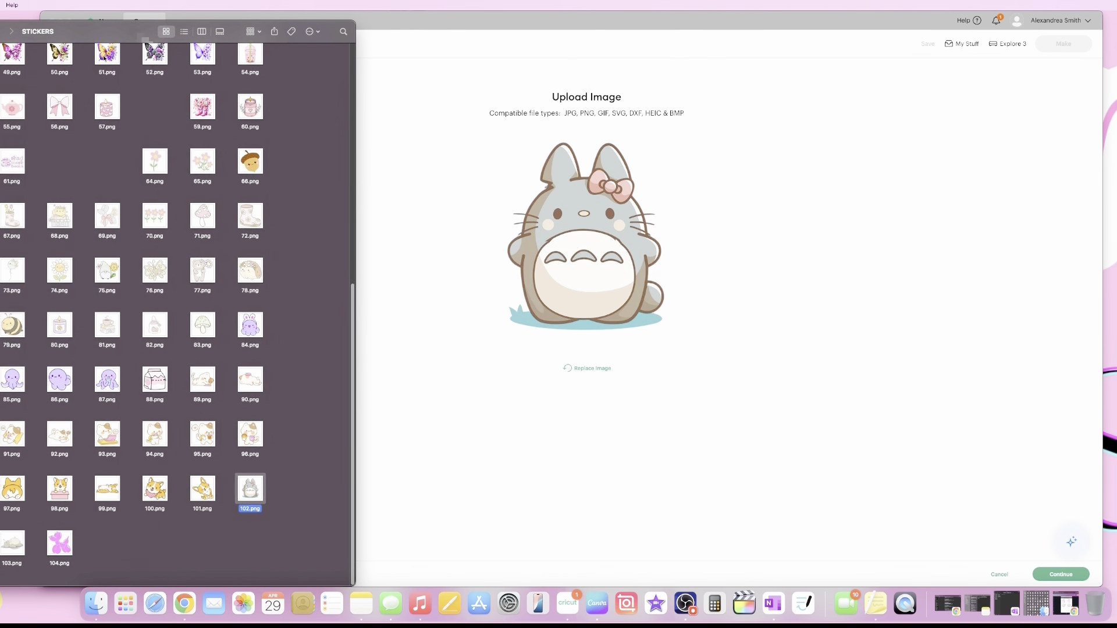
{"action": "key", "text": "super+w"}
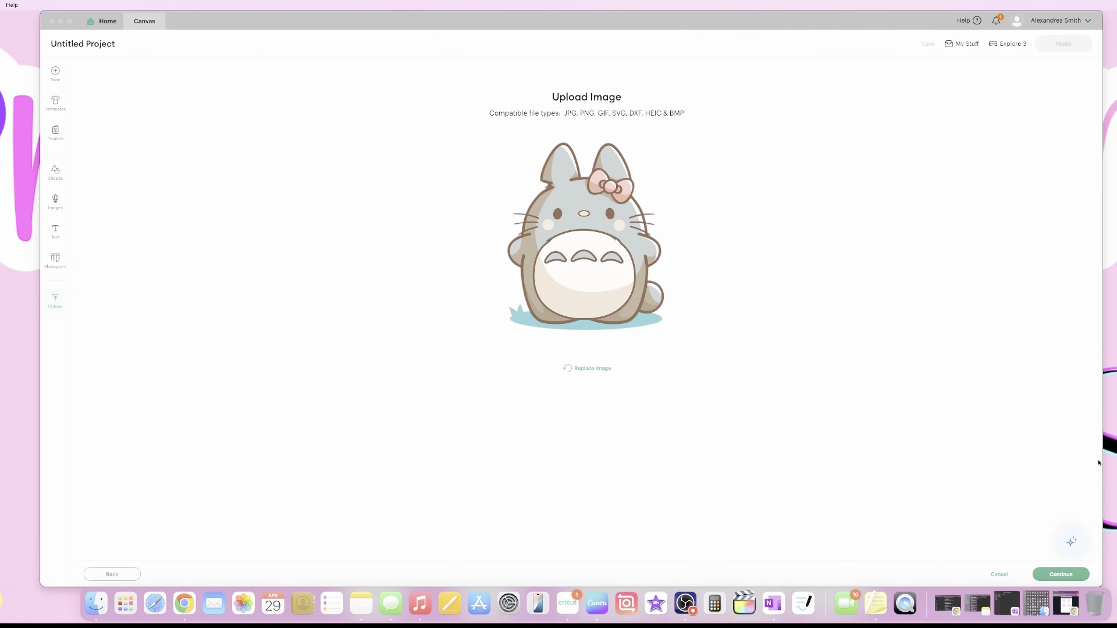
{"action": "left_click", "coordinate": [1066, 579]}
Upload Totoro image 102 as a Flat Graphic for Print Then Cut and add it to the canvas.
{"action": "left_click", "coordinate": [1066, 578]}
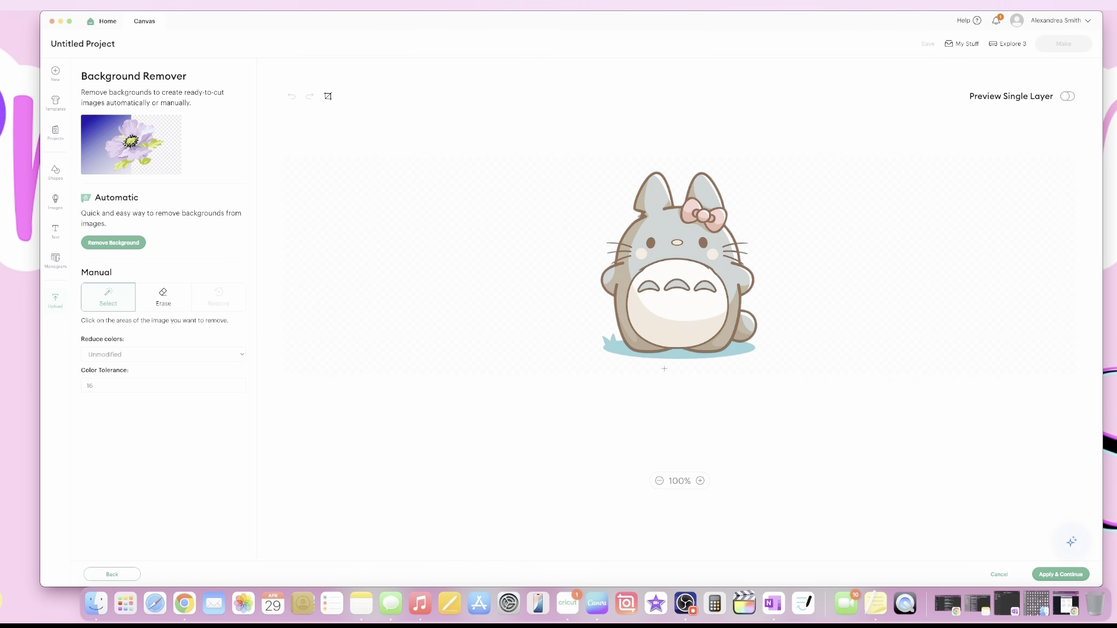
{"action": "left_click", "coordinate": [1055, 576]}
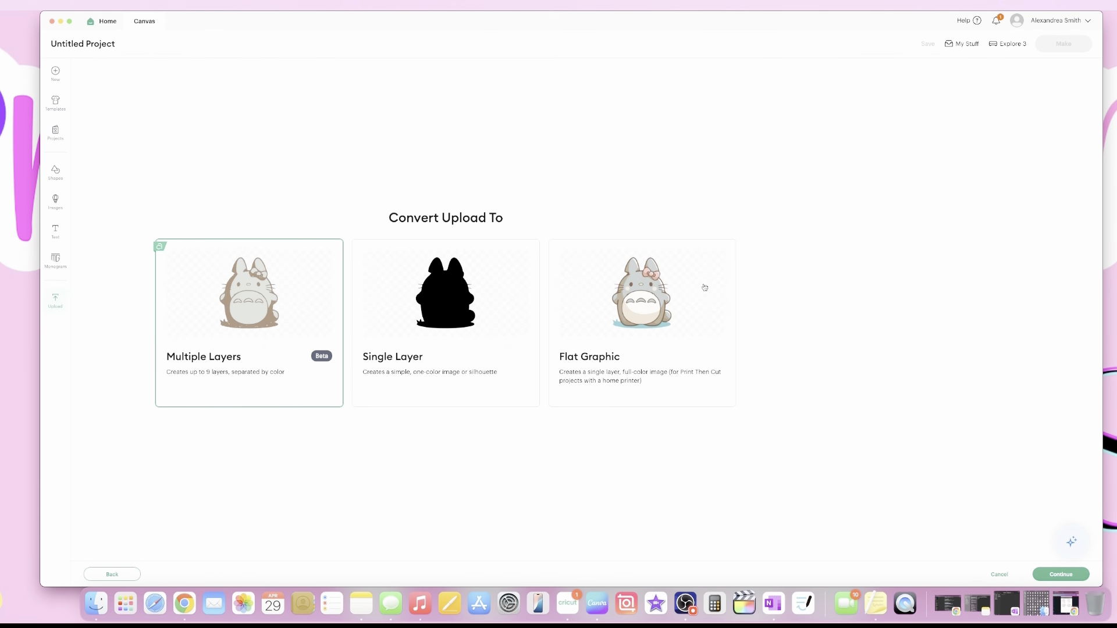
{"action": "left_click", "coordinate": [600, 314]}
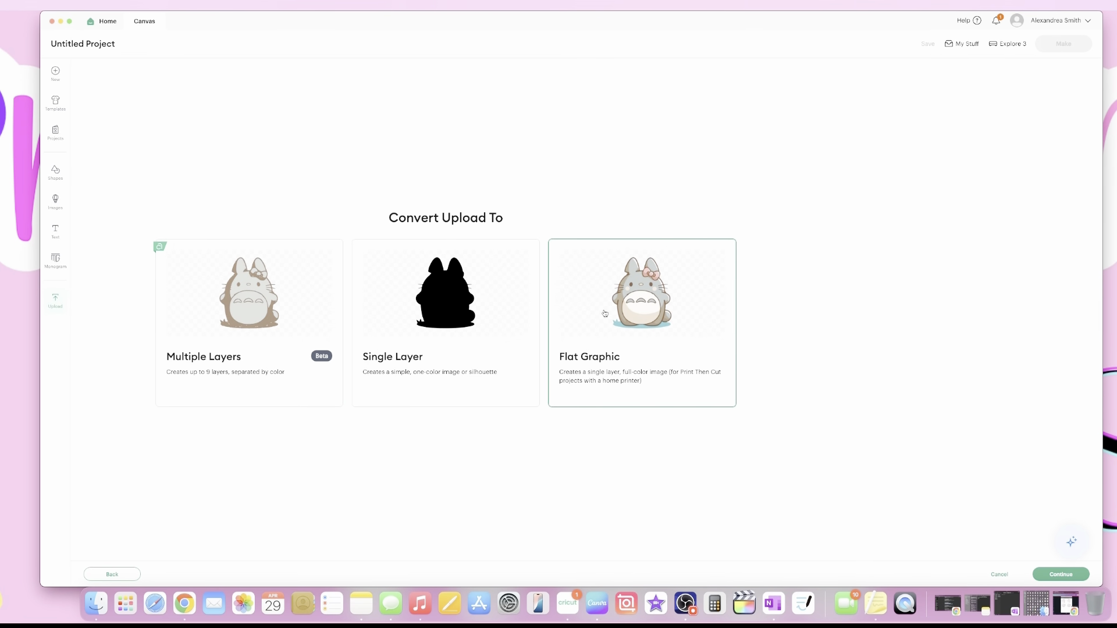
{"action": "left_click", "coordinate": [1047, 575]}
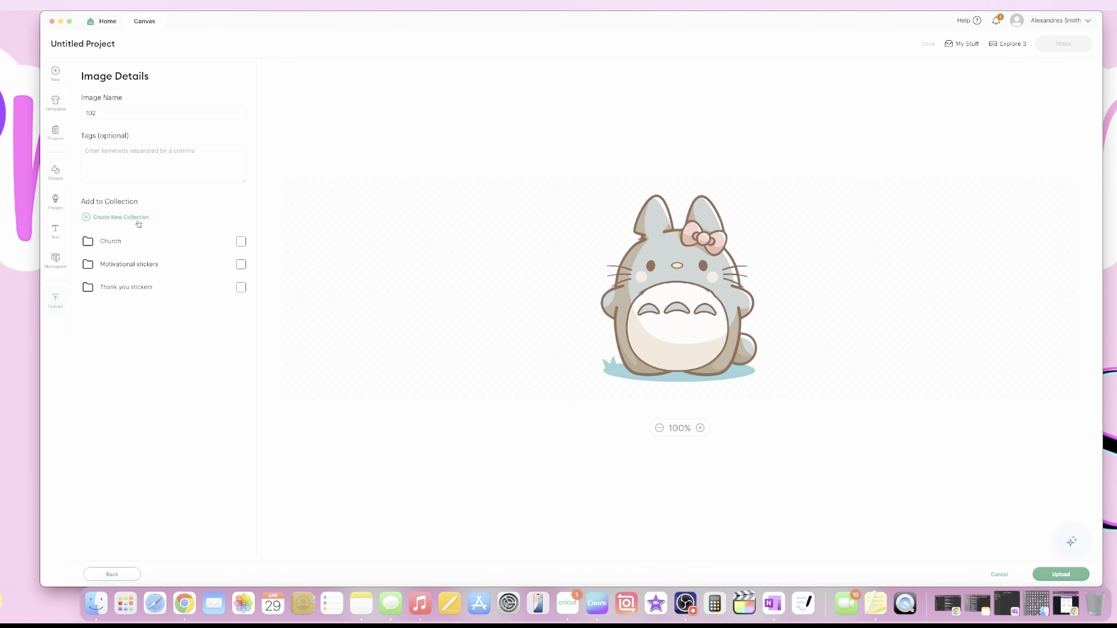
{"action": "left_click", "coordinate": [1061, 574]}
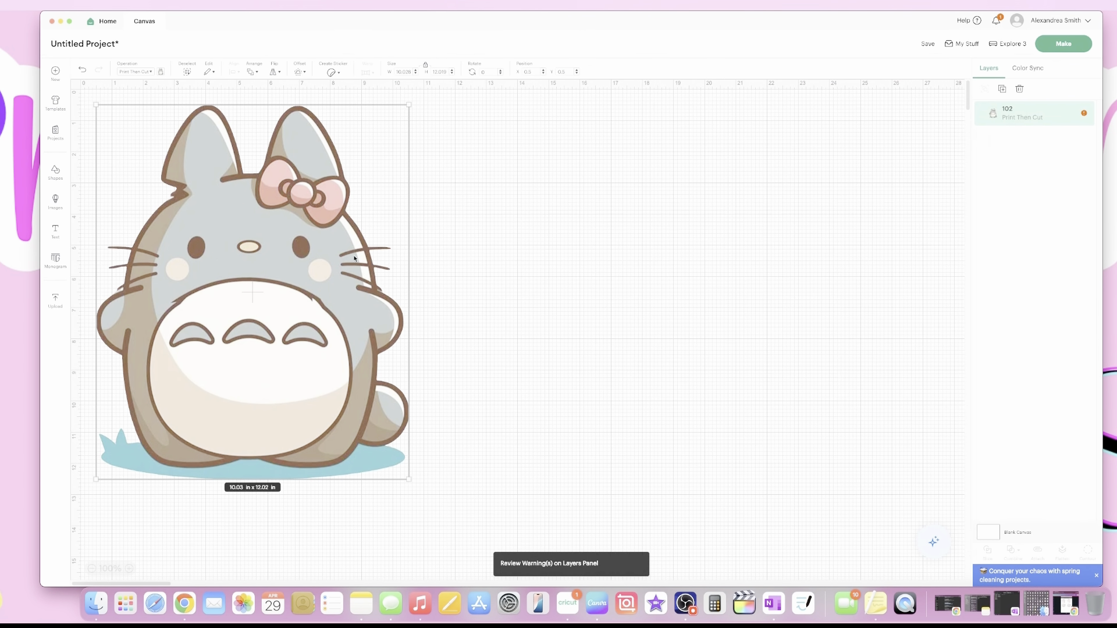
Auto-resize Totoro layer 102 to 6.94 × 8.32 in and move it to the canvas's right side.
{"action": "left_click_drag", "start_coordinate": [355, 258], "coordinate": [457, 278]}
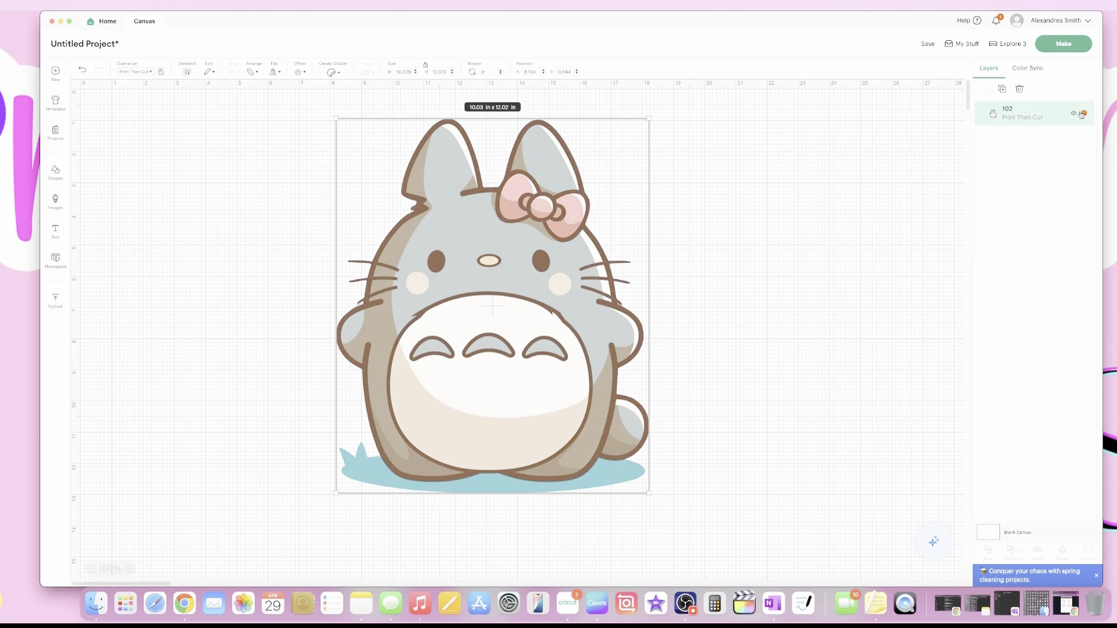
{"action": "left_click", "coordinate": [1073, 114]}
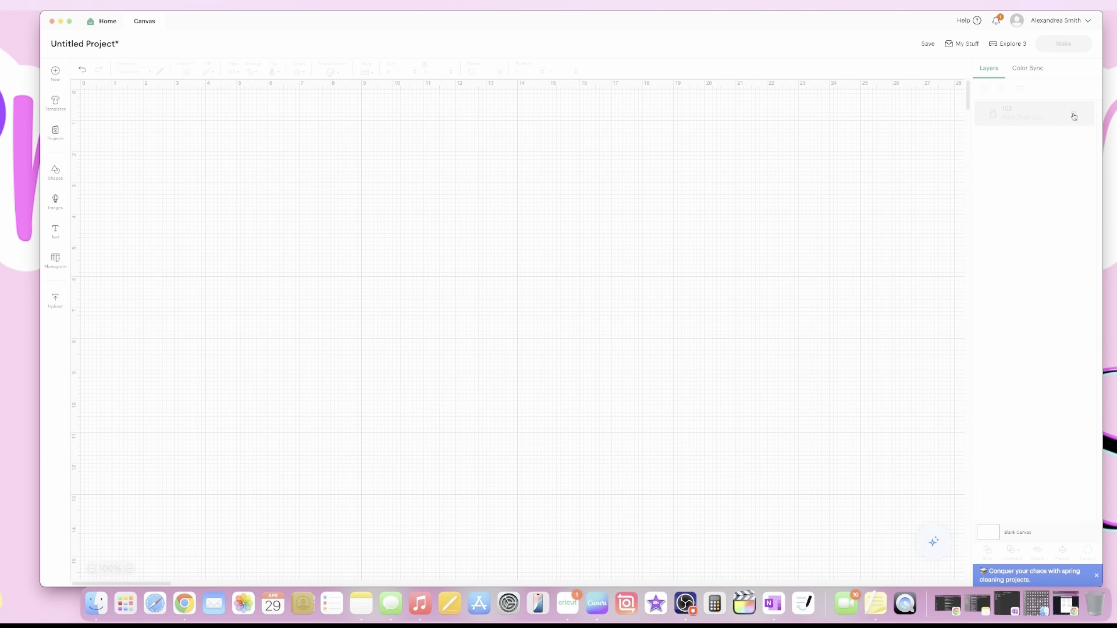
{"action": "left_click", "coordinate": [1073, 114]}
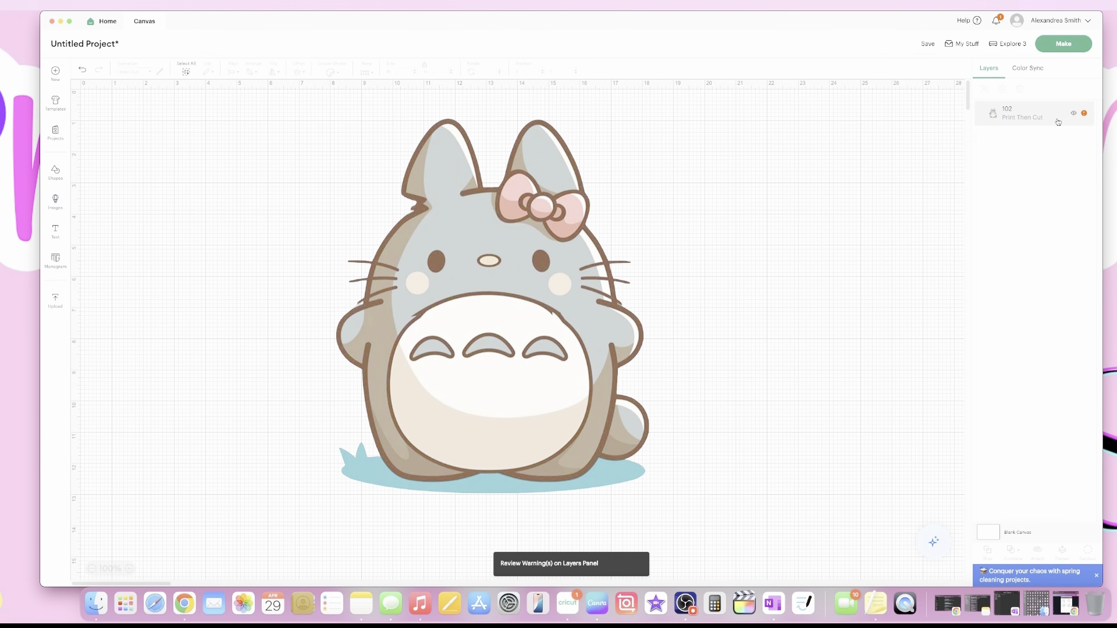
{"action": "left_click", "coordinate": [1058, 122]}
{"action": "left_click", "coordinate": [1085, 115]}
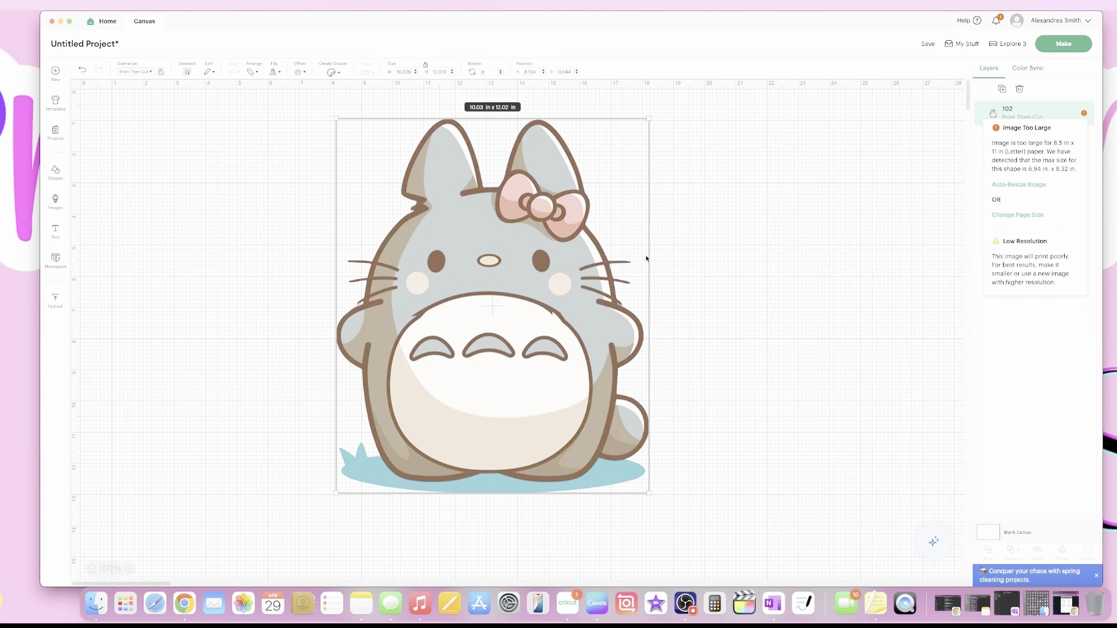
{"action": "left_click_drag", "start_coordinate": [648, 118], "coordinate": [609, 166]}
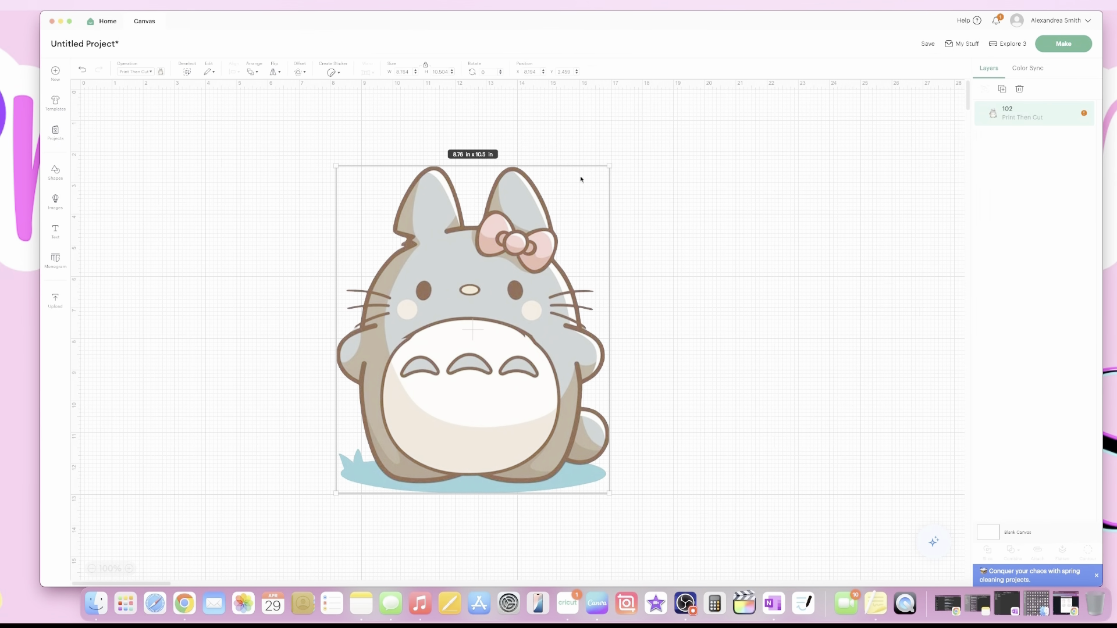
{"action": "left_click", "coordinate": [1086, 115]}
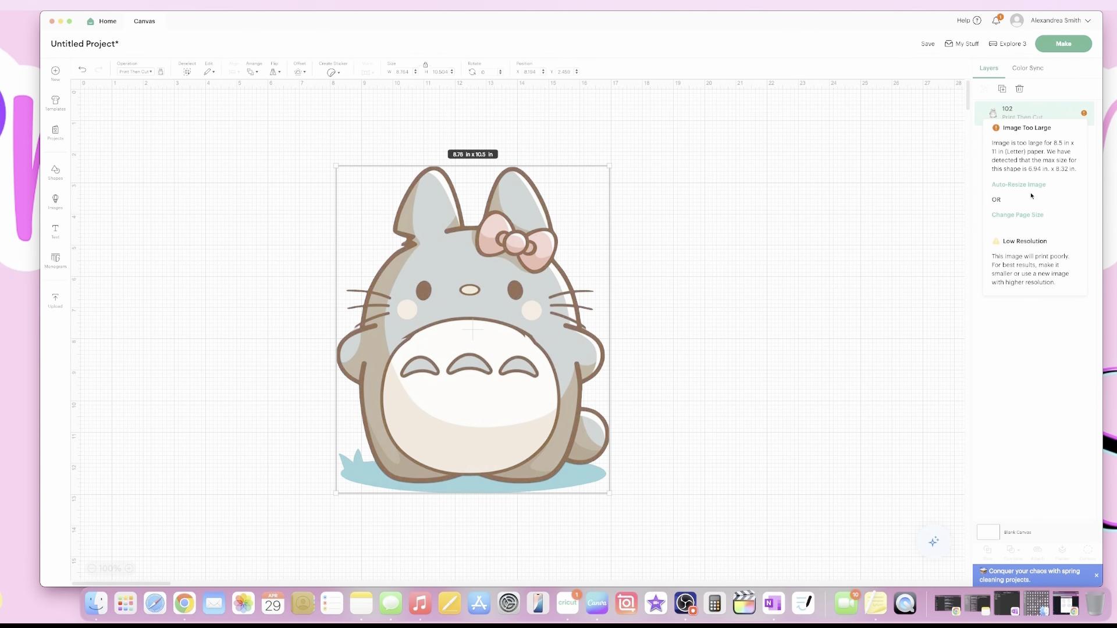
{"action": "left_click", "coordinate": [1030, 186]}
{"action": "left_click_drag", "start_coordinate": [336, 269], "coordinate": [340, 262]}
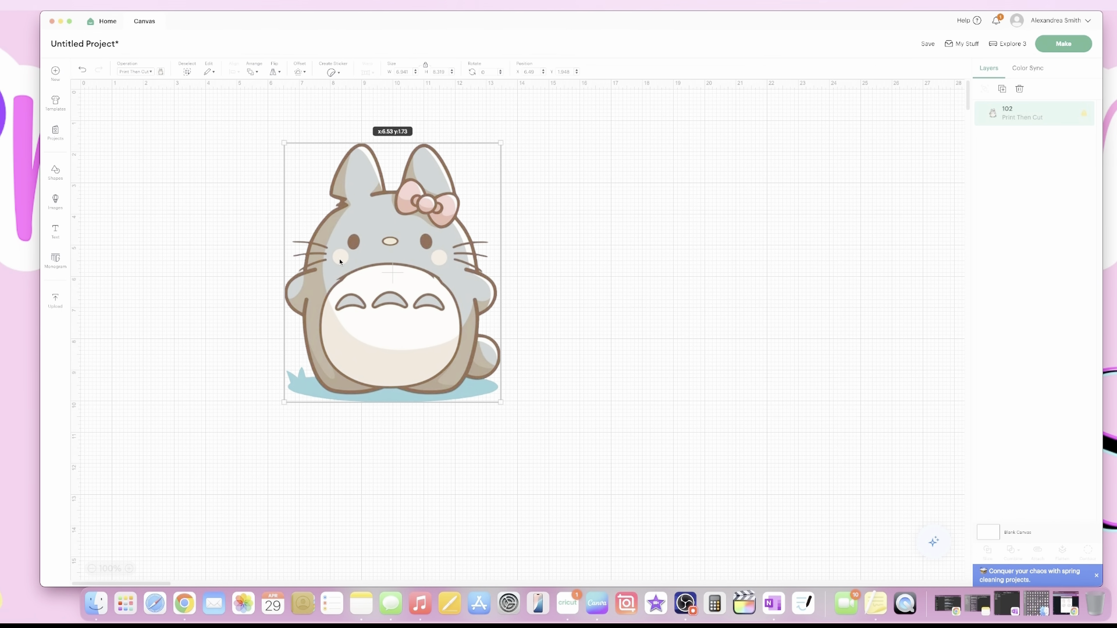
{"action": "left_click_drag", "start_coordinate": [341, 261], "coordinate": [340, 262]}
{"action": "left_click_drag", "start_coordinate": [373, 247], "coordinate": [779, 222]}
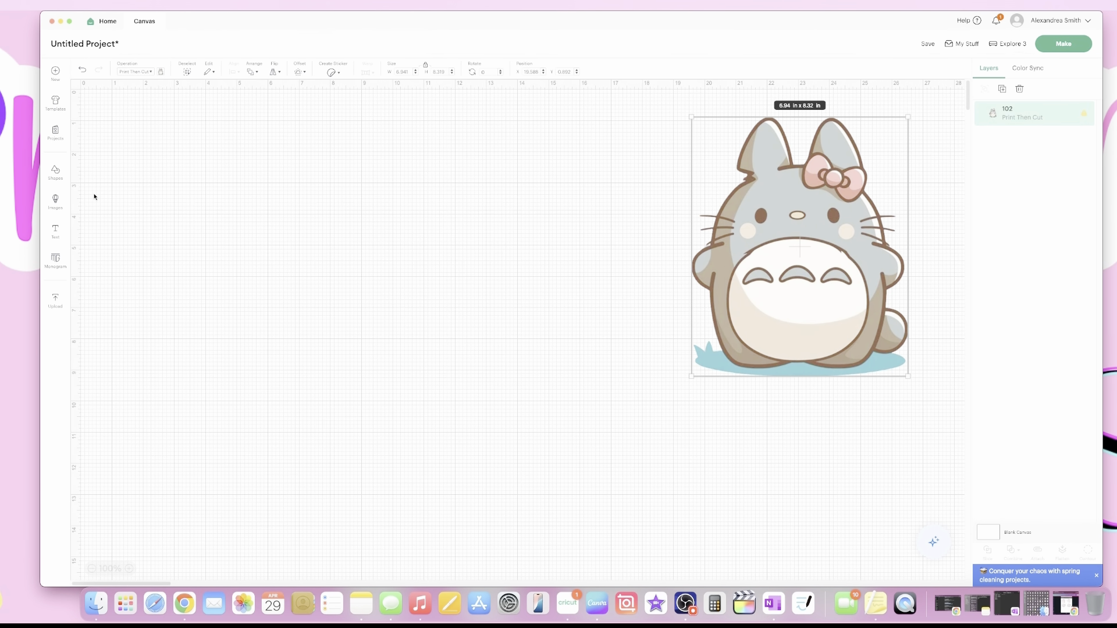
Filter the image library to Print Then Cut images and search for 'candy'.
{"action": "left_click", "coordinate": [55, 201]}
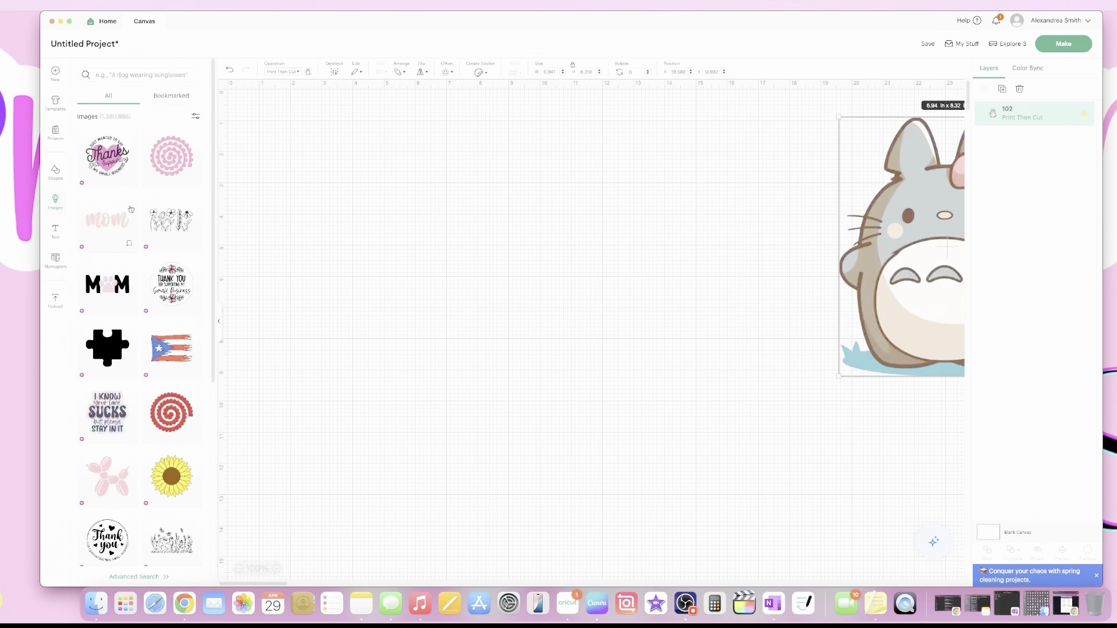
{"action": "left_click", "coordinate": [196, 118]}
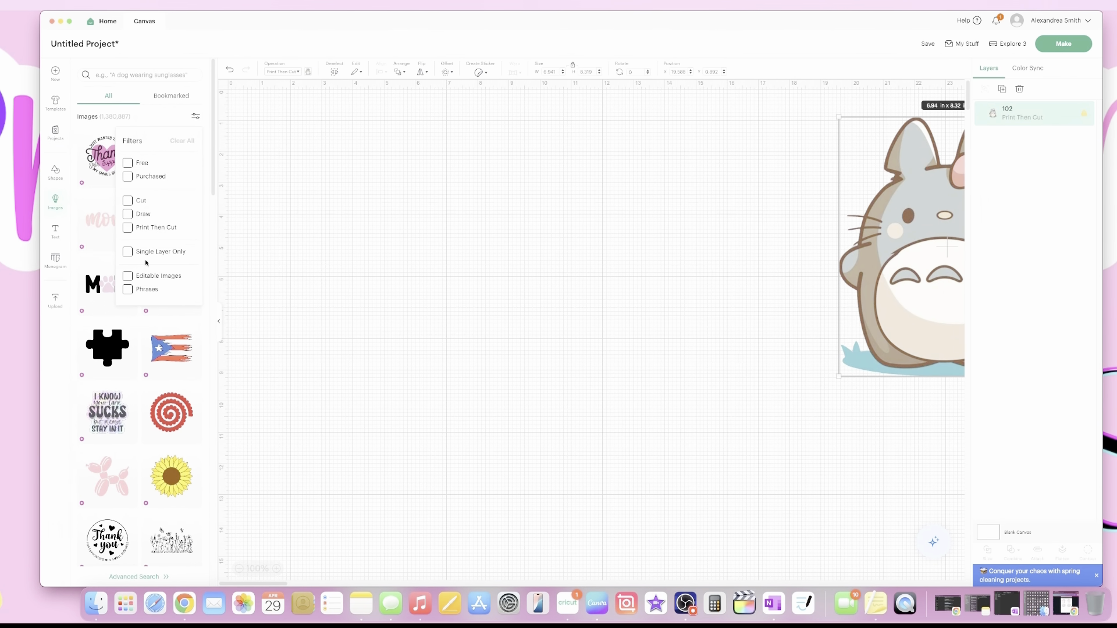
{"action": "left_click", "coordinate": [127, 228]}
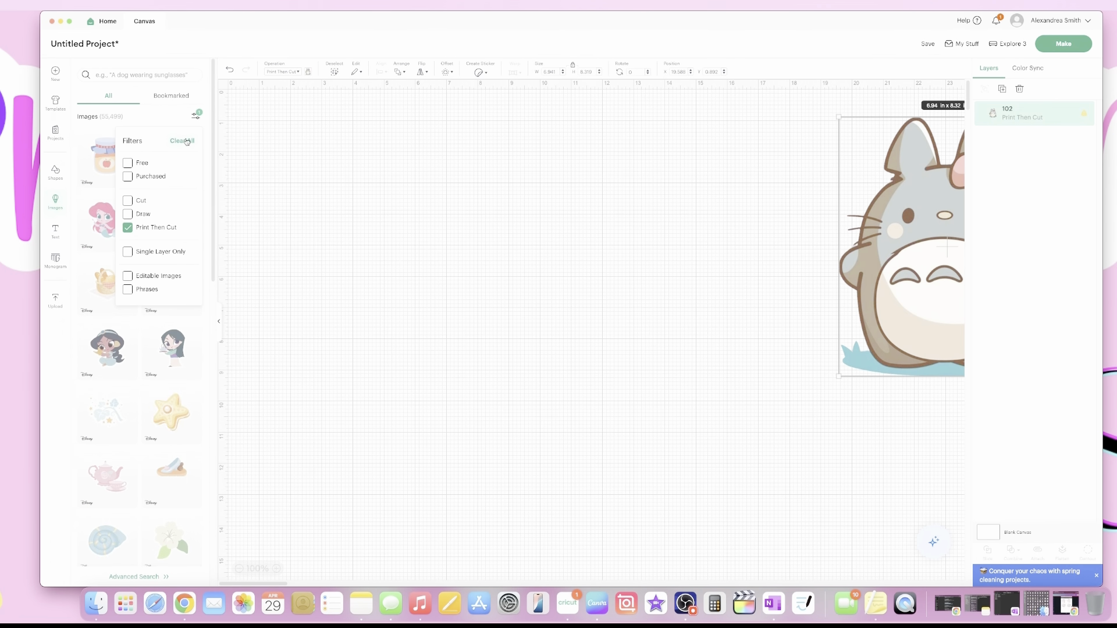
{"action": "left_click", "coordinate": [119, 76]}
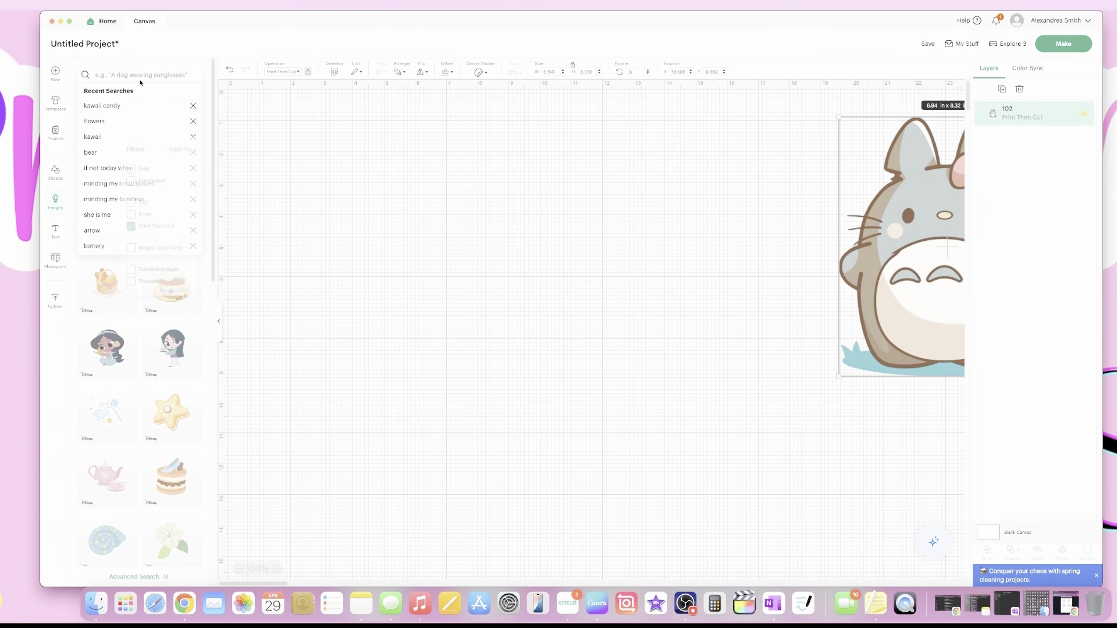
{"action": "left_click", "coordinate": [132, 75]}
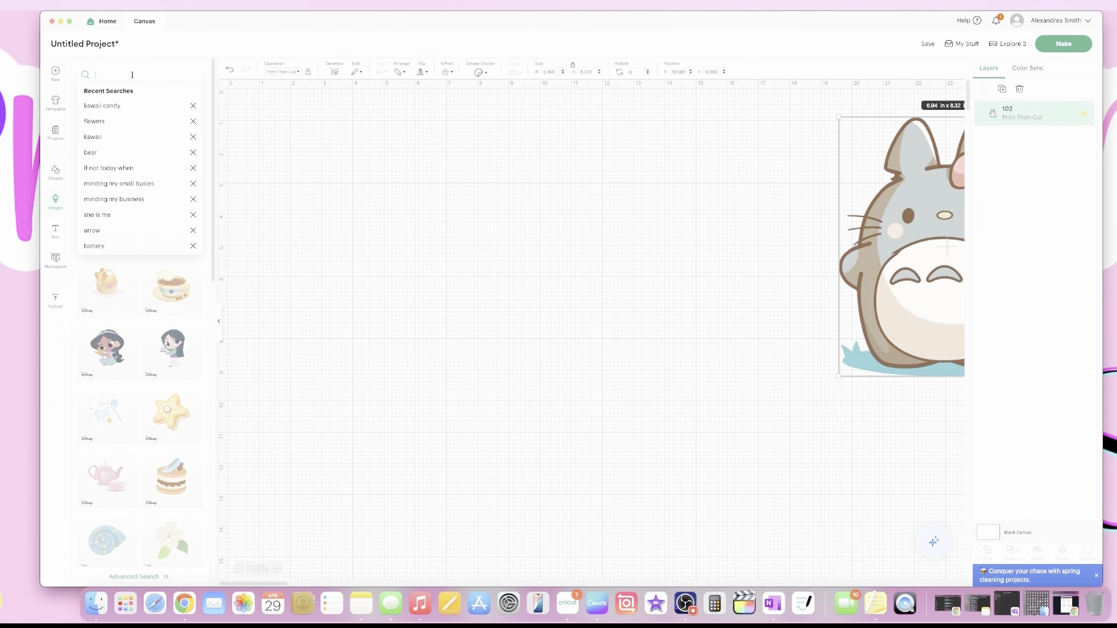
{"action": "type", "text": "candy"}
{"action": "key", "text": "Return"}
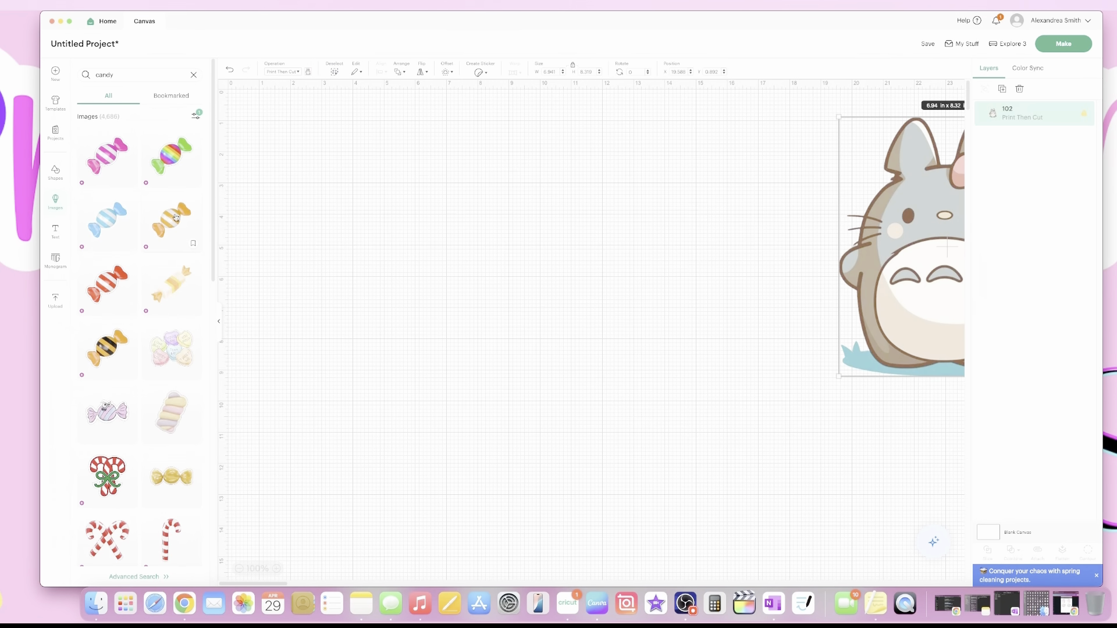
Refine the search to 'kawaii candy' and clear all filters, listing 13,579 results.
{"action": "left_click", "coordinate": [125, 78]}
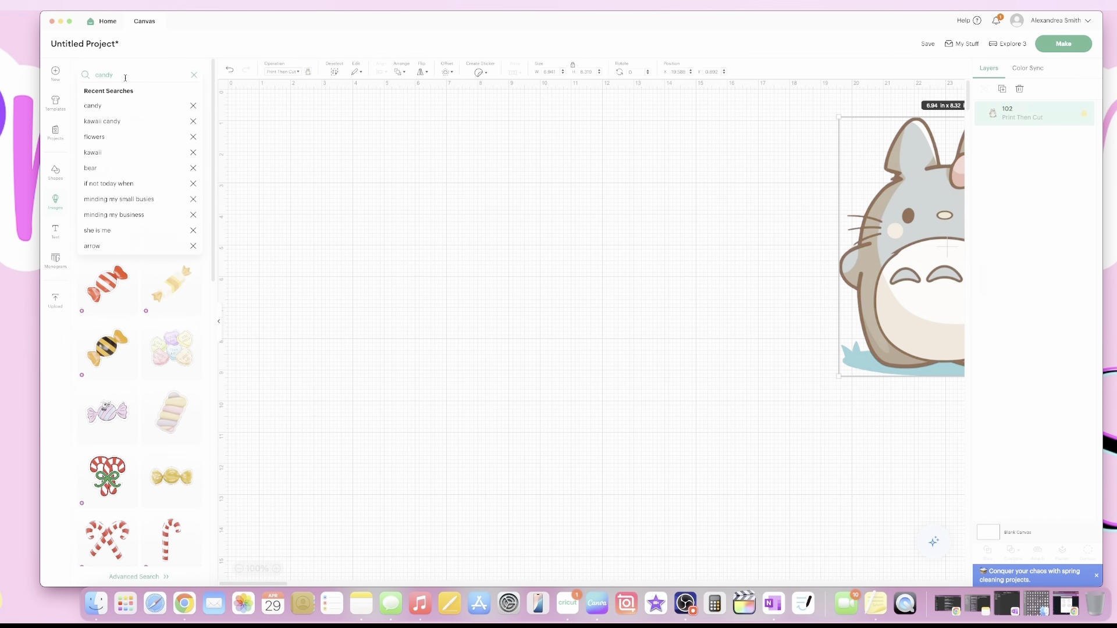
{"action": "type", "text": "kawaii ca"}
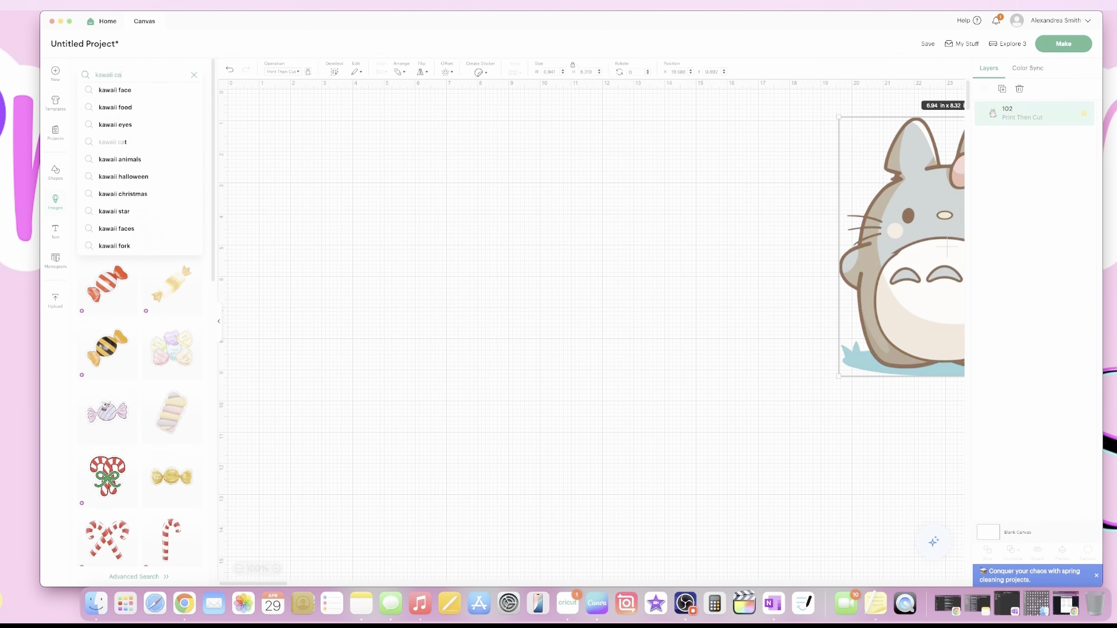
{"action": "type", "text": "ndy"}
{"action": "key", "text": "Return"}
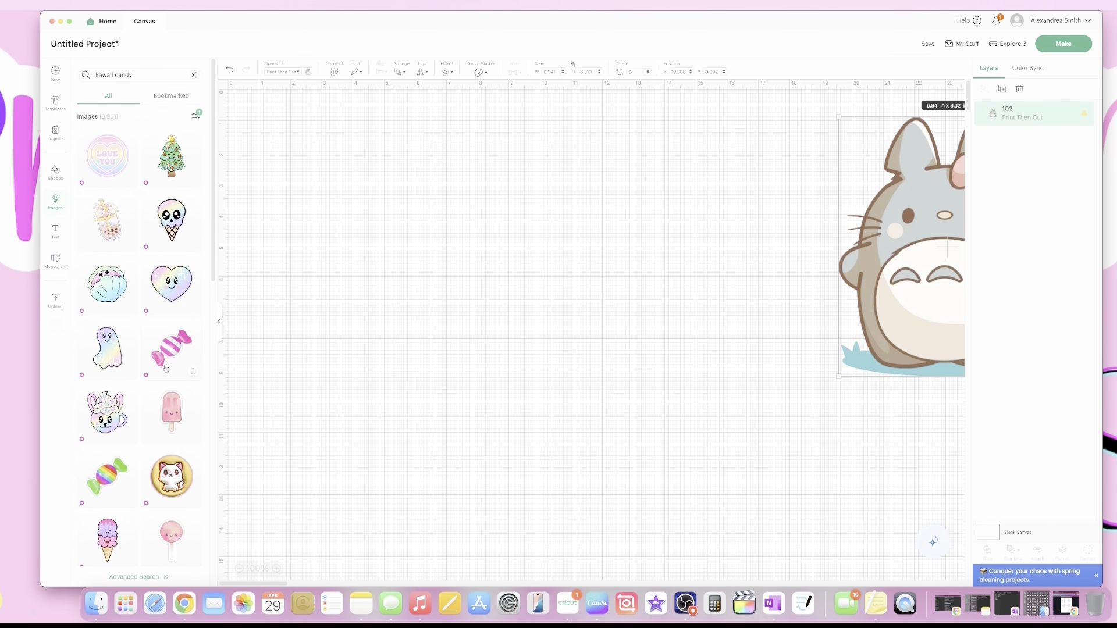
{"action": "left_click", "coordinate": [199, 117]}
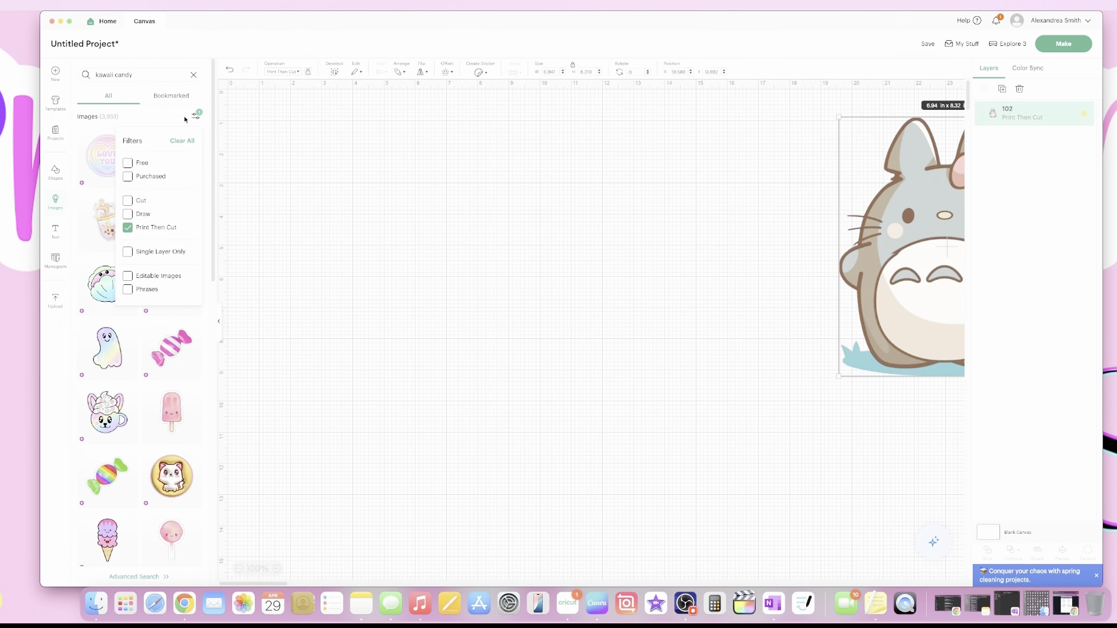
{"action": "left_click", "coordinate": [182, 141]}
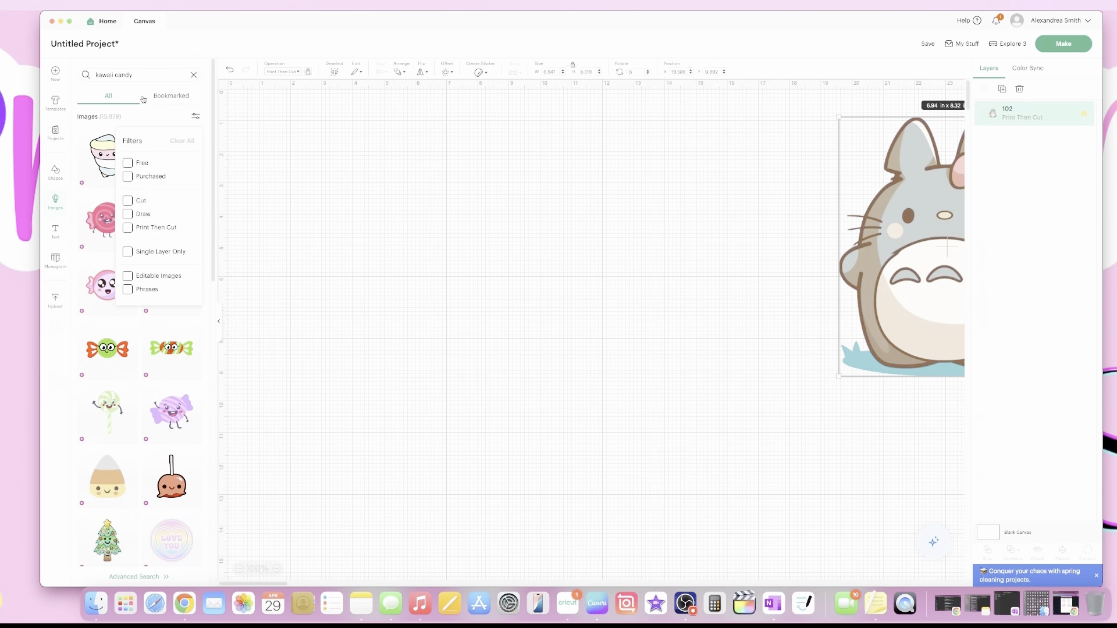
{"action": "left_click", "coordinate": [154, 78]}
{"action": "left_click", "coordinate": [237, 124]}
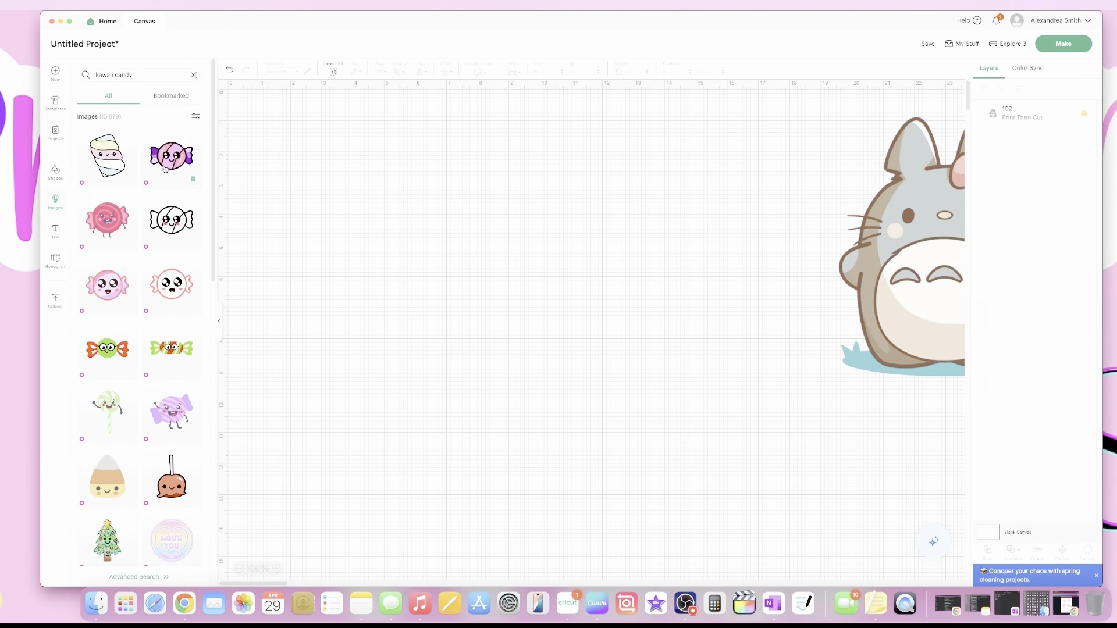
Add the purple kawaii candy, set its operation to Print Then Cut, and place it top-left.
{"action": "left_click", "coordinate": [178, 165]}
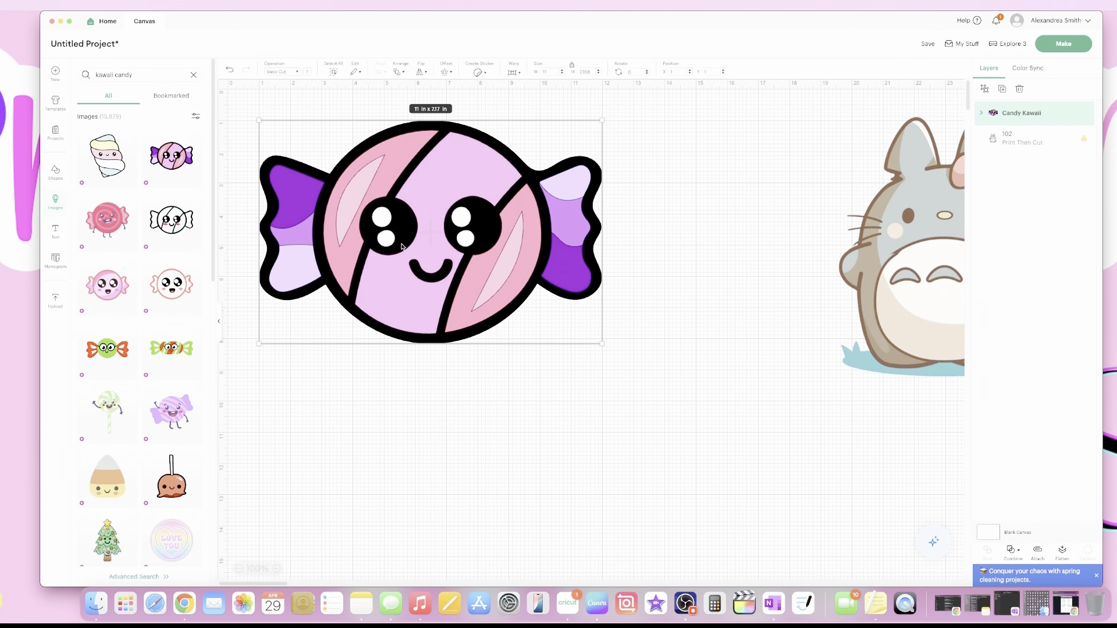
{"action": "mouse_move", "coordinate": [403, 247]}
{"action": "left_mouse_down"}
{"action": "mouse_move", "coordinate": [378, 256]}
{"action": "mouse_move", "coordinate": [448, 241]}
{"action": "mouse_move", "coordinate": [421, 248]}
{"action": "left_mouse_up"}
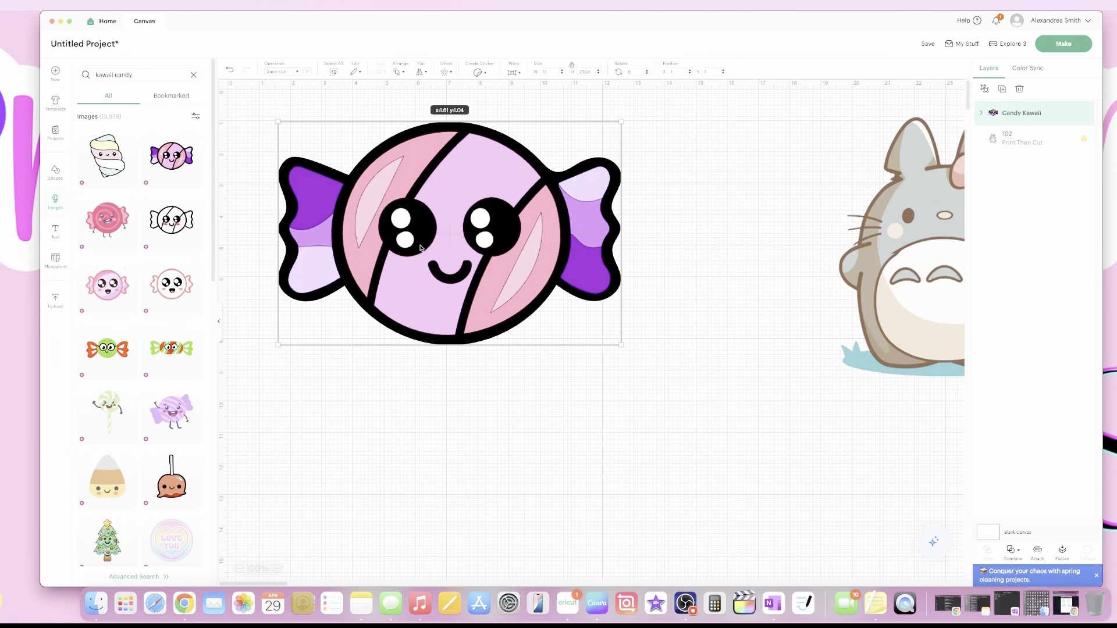
{"action": "left_click_drag", "start_coordinate": [421, 248], "coordinate": [410, 275]}
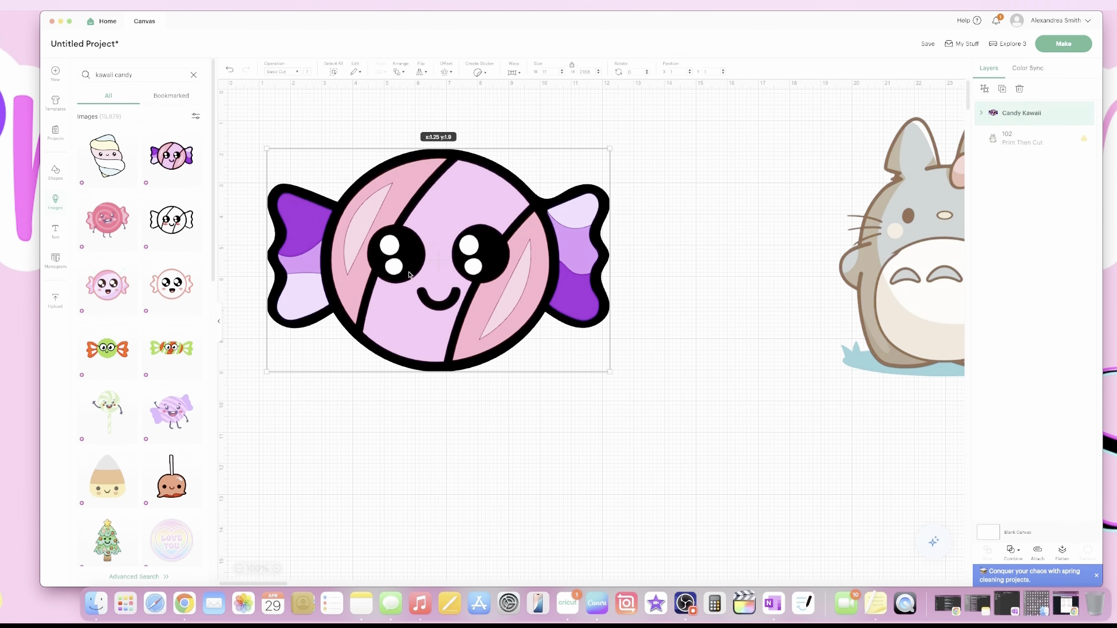
{"action": "left_click", "coordinate": [285, 72]}
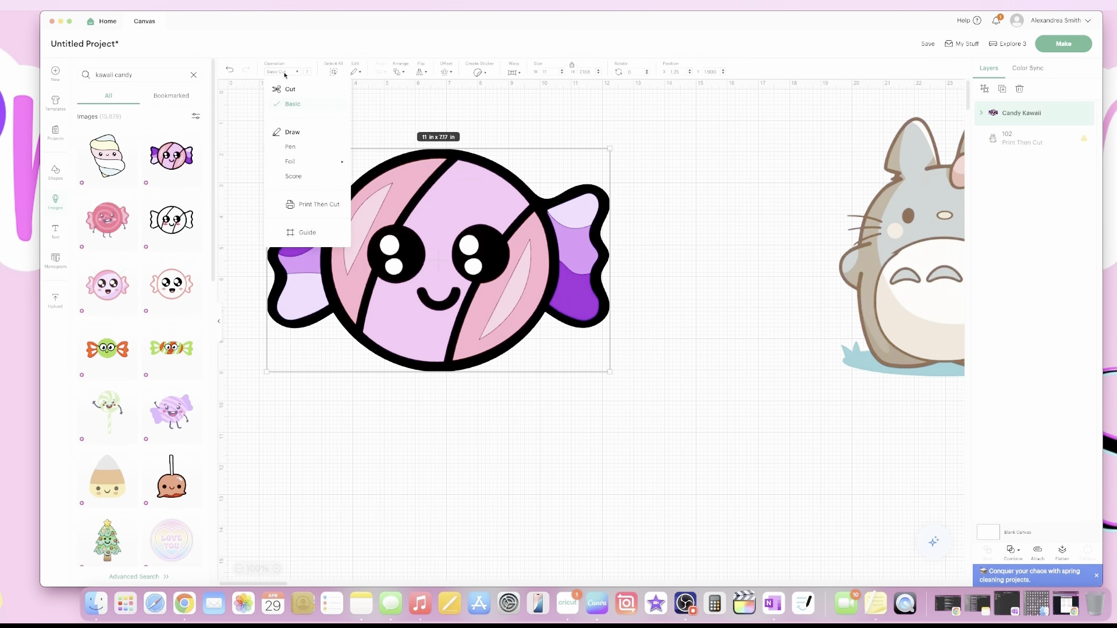
{"action": "left_click", "coordinate": [314, 204]}
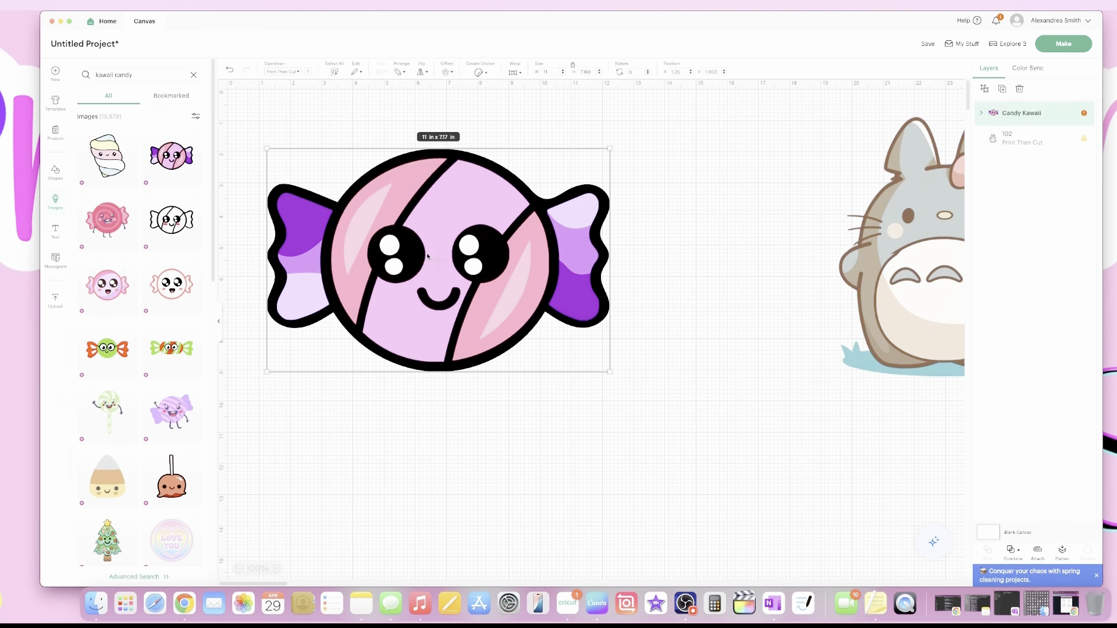
{"action": "mouse_move", "coordinate": [427, 252]}
{"action": "left_mouse_down"}
{"action": "mouse_move", "coordinate": [458, 259]}
{"action": "mouse_move", "coordinate": [428, 249]}
{"action": "left_mouse_up"}
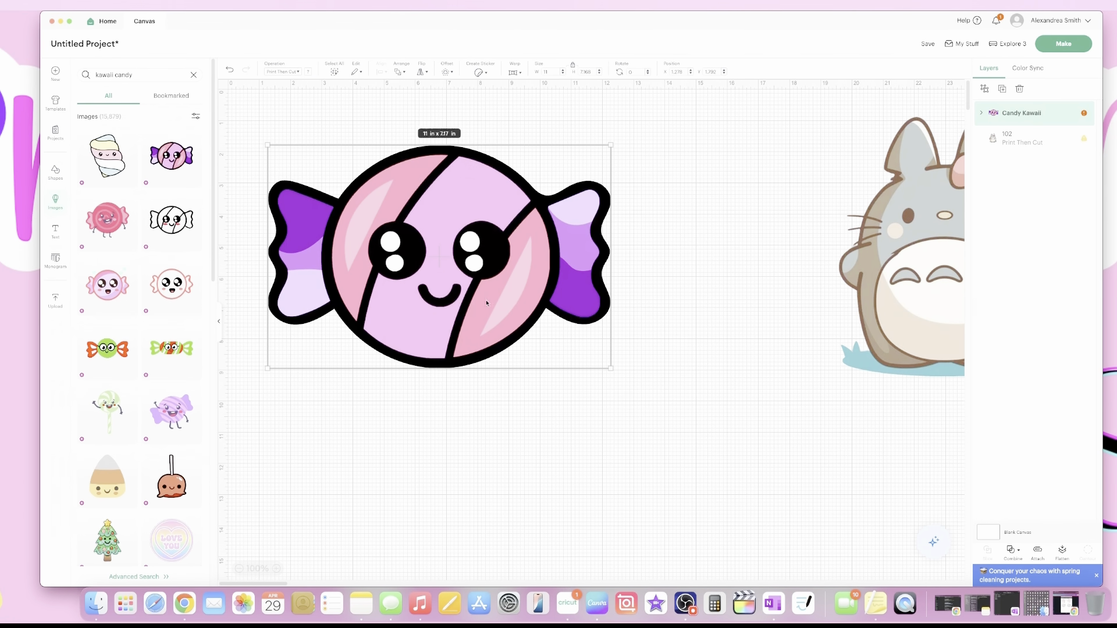
{"action": "left_click_drag", "start_coordinate": [515, 305], "coordinate": [542, 295]}
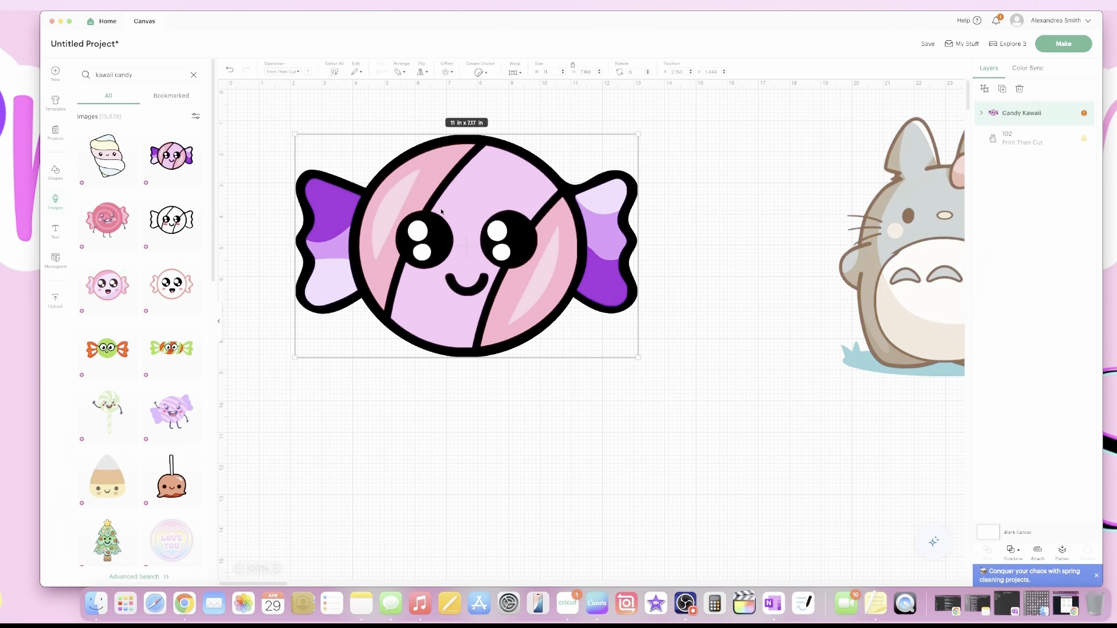
{"action": "left_click_drag", "start_coordinate": [440, 211], "coordinate": [408, 215]}
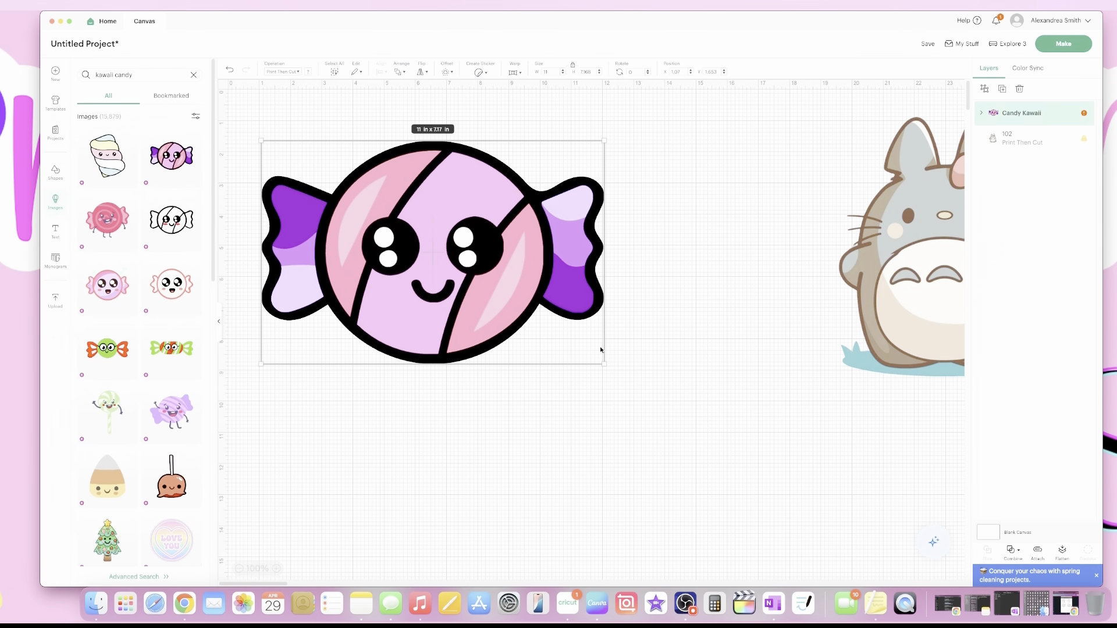
{"action": "left_click_drag", "start_coordinate": [455, 322], "coordinate": [427, 256]}
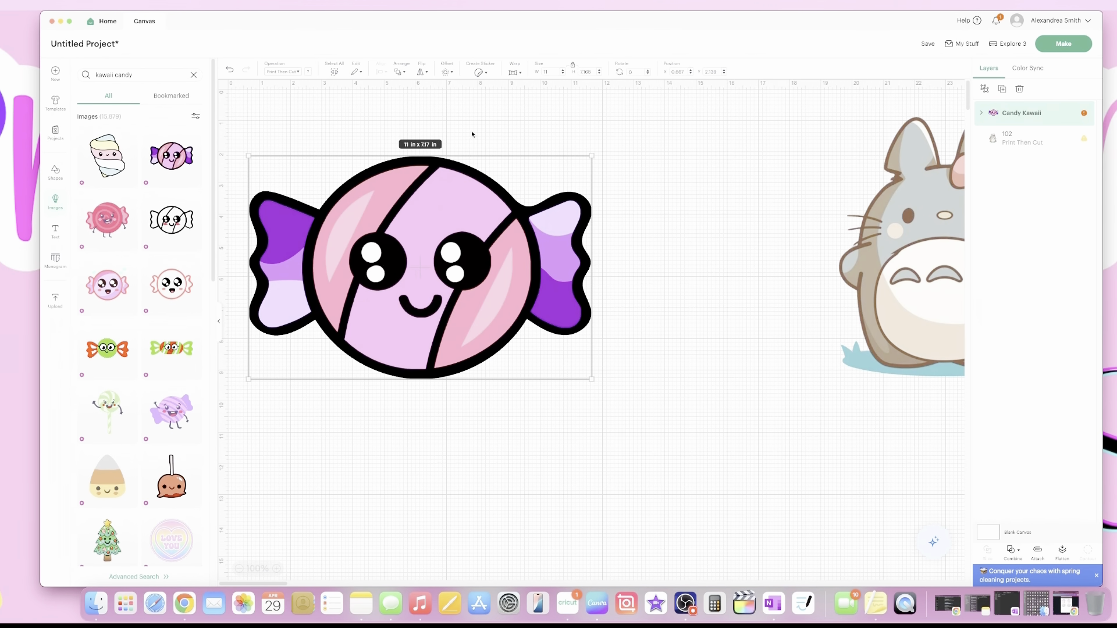
Bring up the Create Sticker options for the candy.
{"action": "left_click", "coordinate": [479, 74]}
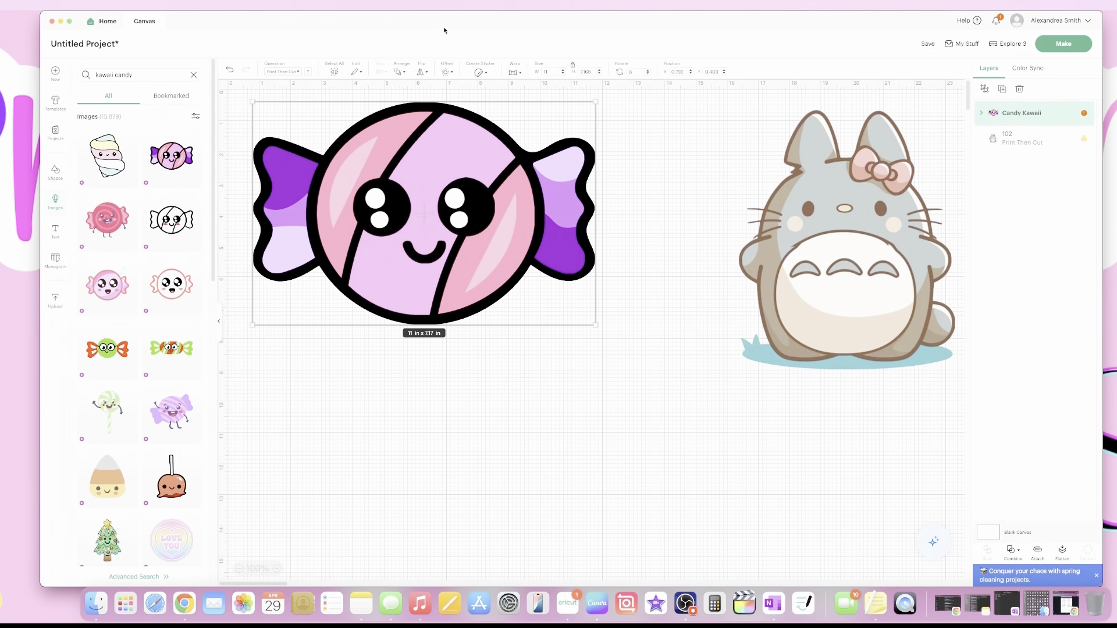
{"action": "left_click", "coordinate": [480, 72]}
{"action": "left_click", "coordinate": [515, 218]}
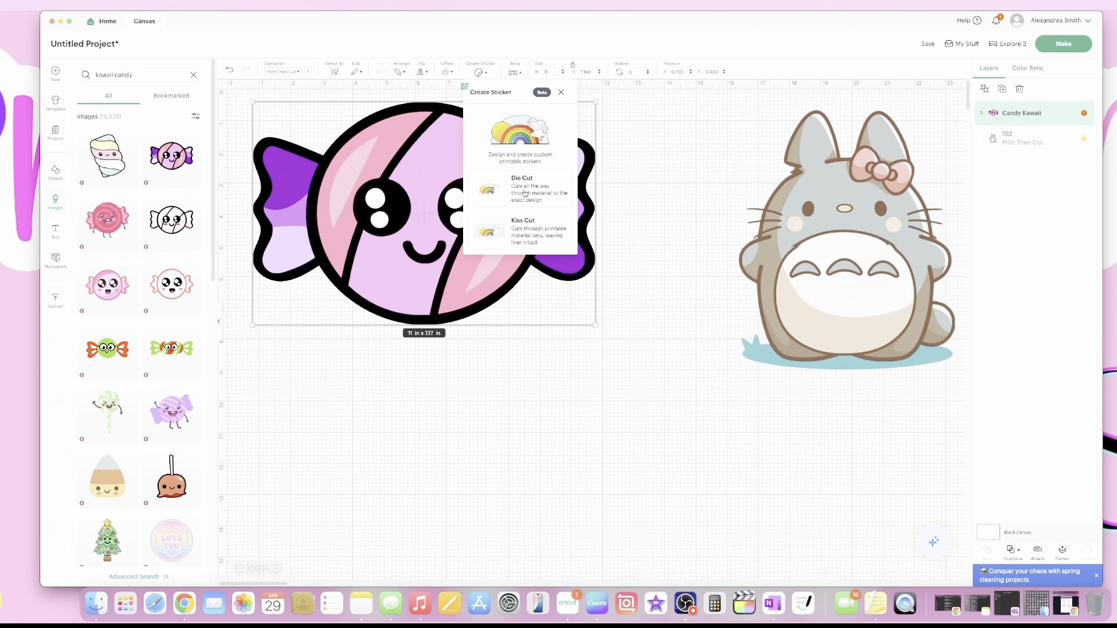
Make the candy a Die Cut sticker with a Custom .065 in border and apply it.
{"action": "left_click", "coordinate": [525, 193]}
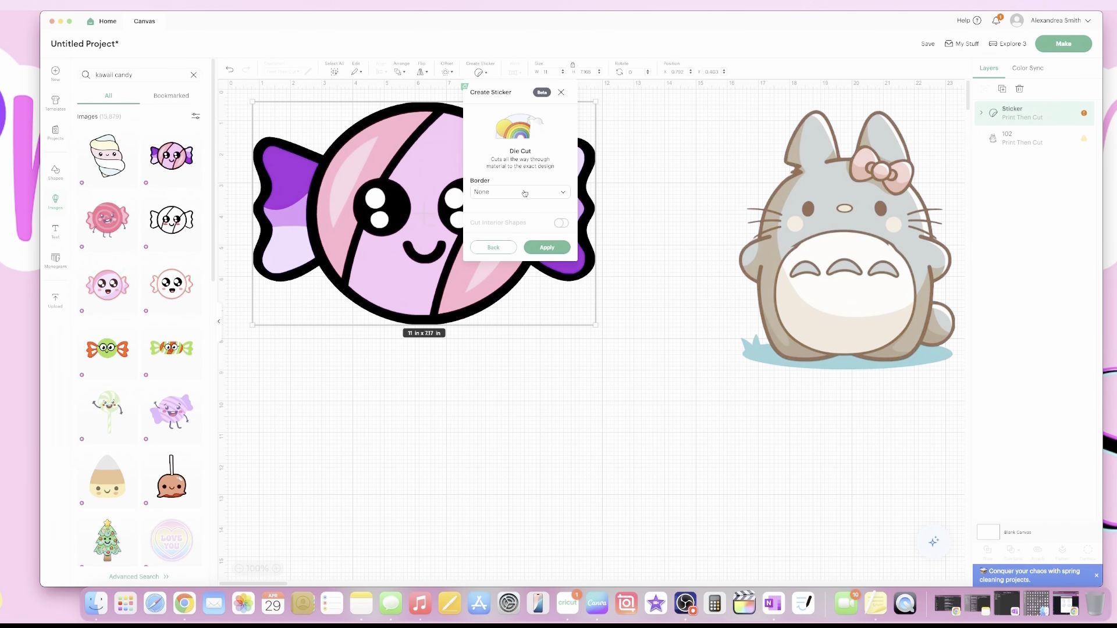
{"action": "left_click", "coordinate": [561, 92]}
{"action": "left_click", "coordinate": [480, 73]}
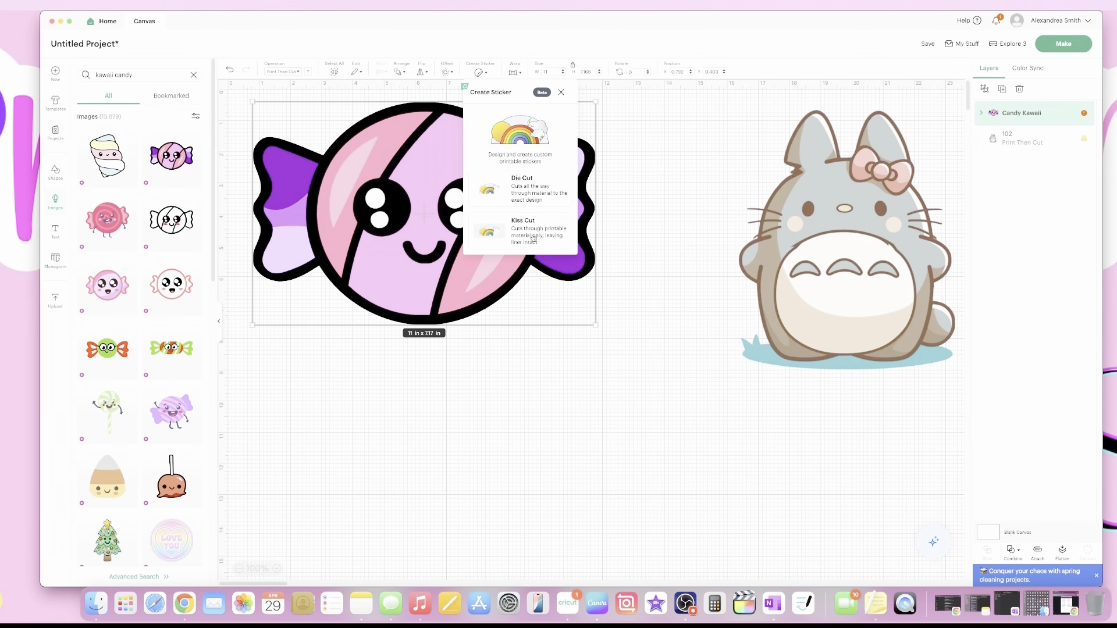
{"action": "left_click", "coordinate": [538, 197]}
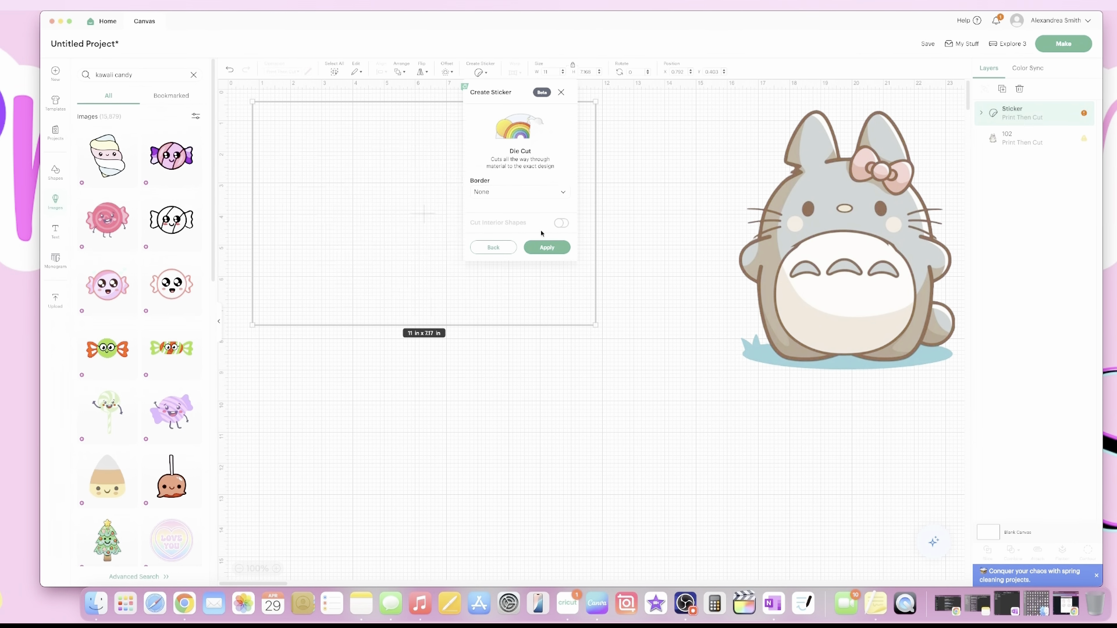
{"action": "left_click", "coordinate": [539, 194]}
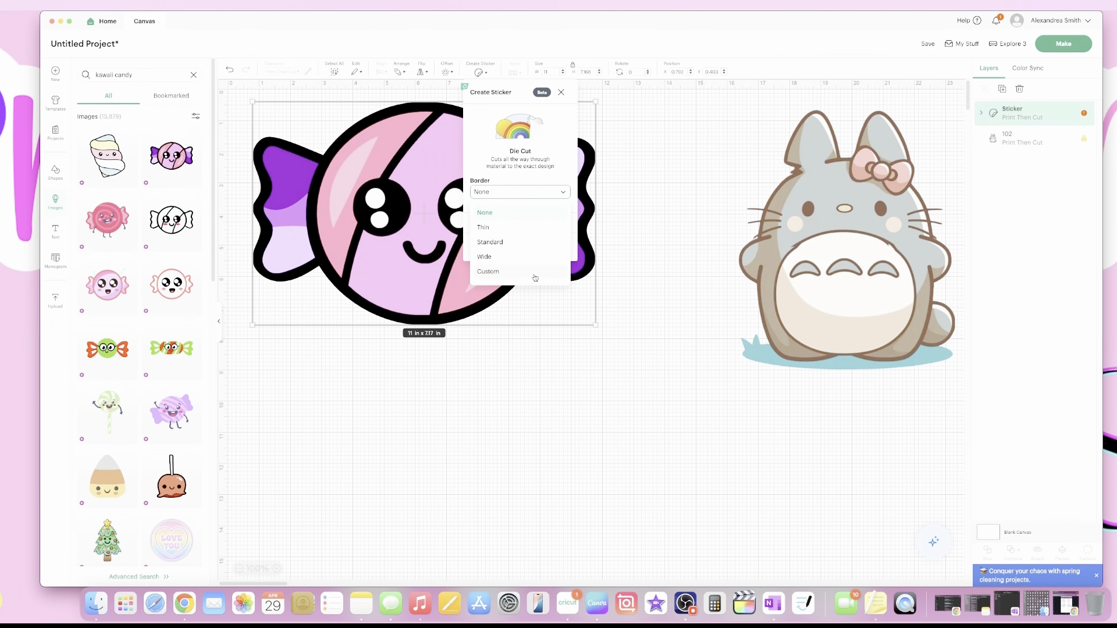
{"action": "left_click", "coordinate": [503, 272]}
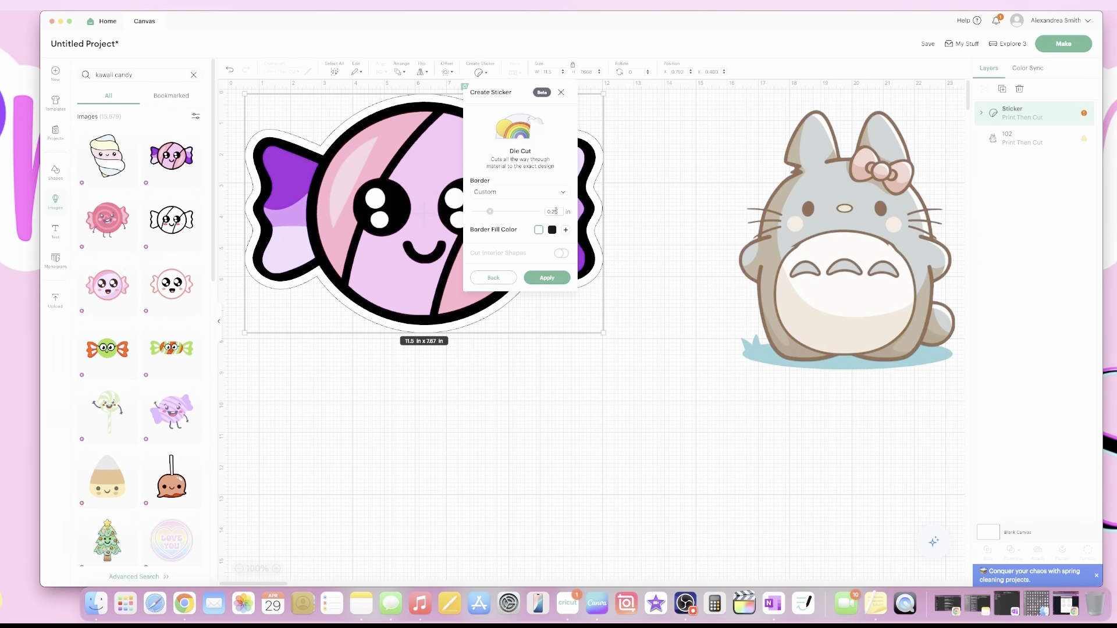
{"action": "key", "text": "BackSpace"}
{"action": "key", "text": "BackSpace"}
{"action": "key", "text": "BackSpace"}
{"action": "key", "text": "BackSpace"}
{"action": "type", "text": ".065"}
{"action": "key", "text": "Return"}
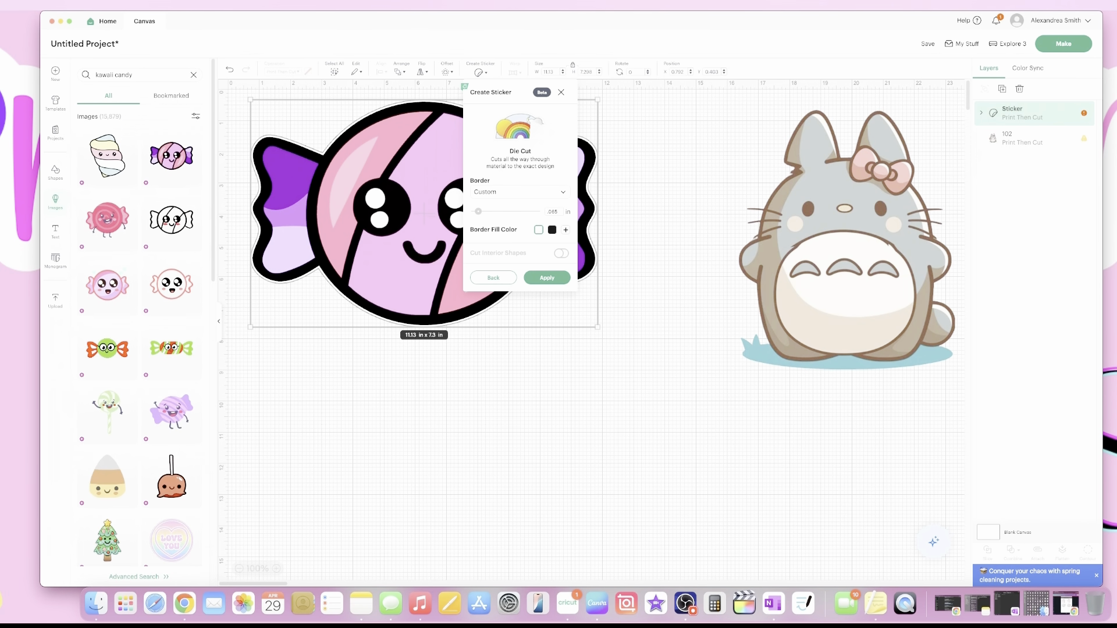
{"action": "left_click", "coordinate": [547, 278]}
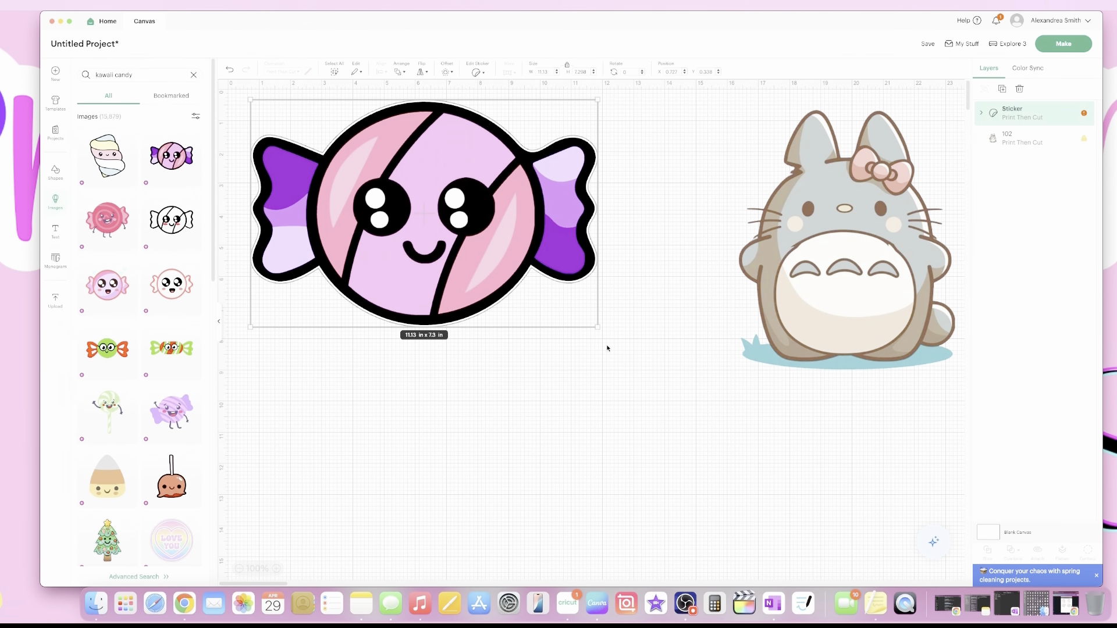
Shrink the candy sticker, move Totoro to the canvas centre, and select Totoro.
{"action": "left_click_drag", "start_coordinate": [597, 326], "coordinate": [349, 165]}
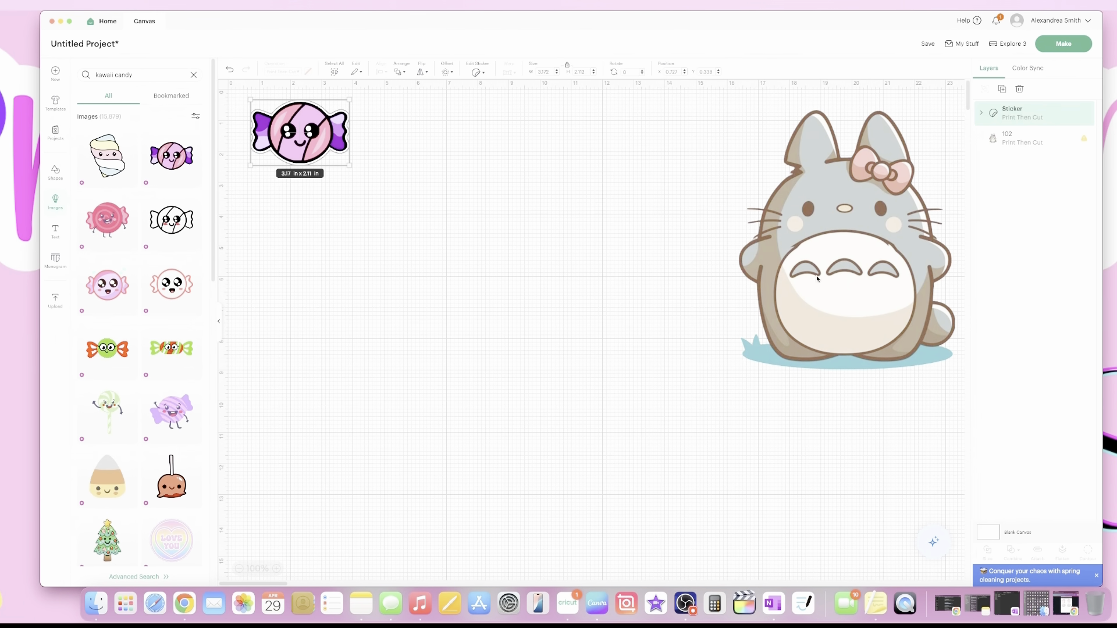
{"action": "left_click_drag", "start_coordinate": [817, 278], "coordinate": [538, 323]}
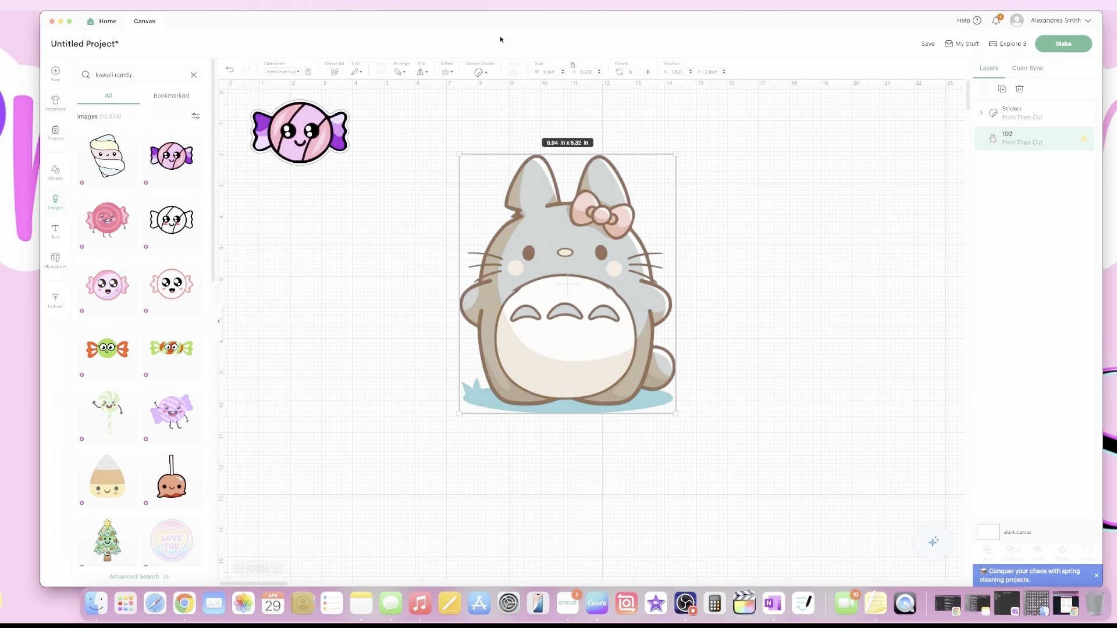
{"action": "left_click", "coordinate": [481, 73]}
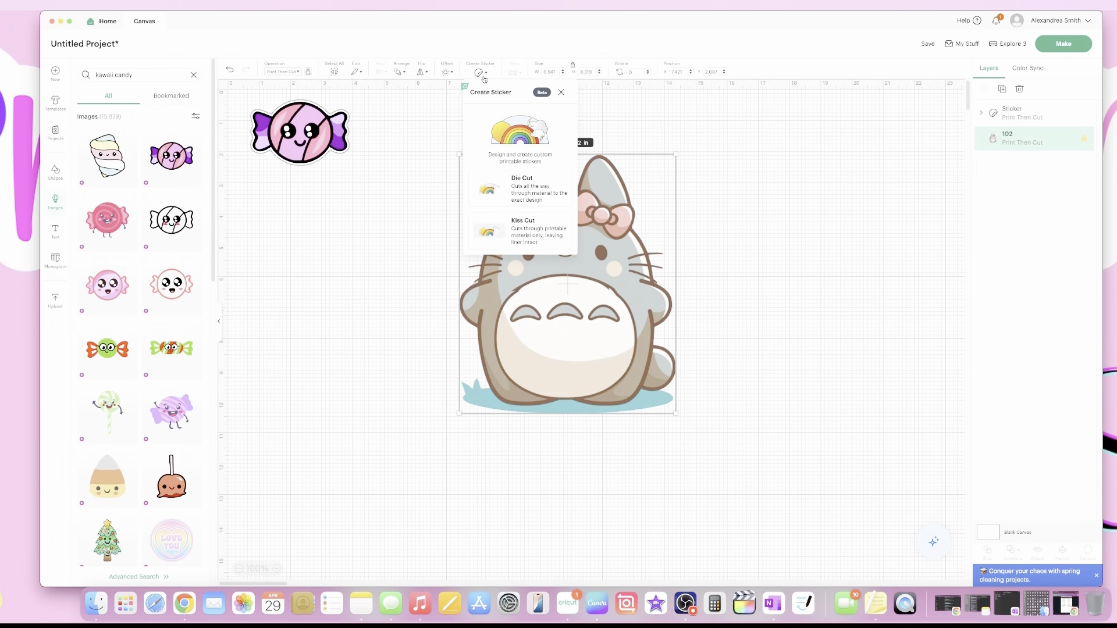
{"action": "left_click", "coordinate": [711, 213]}
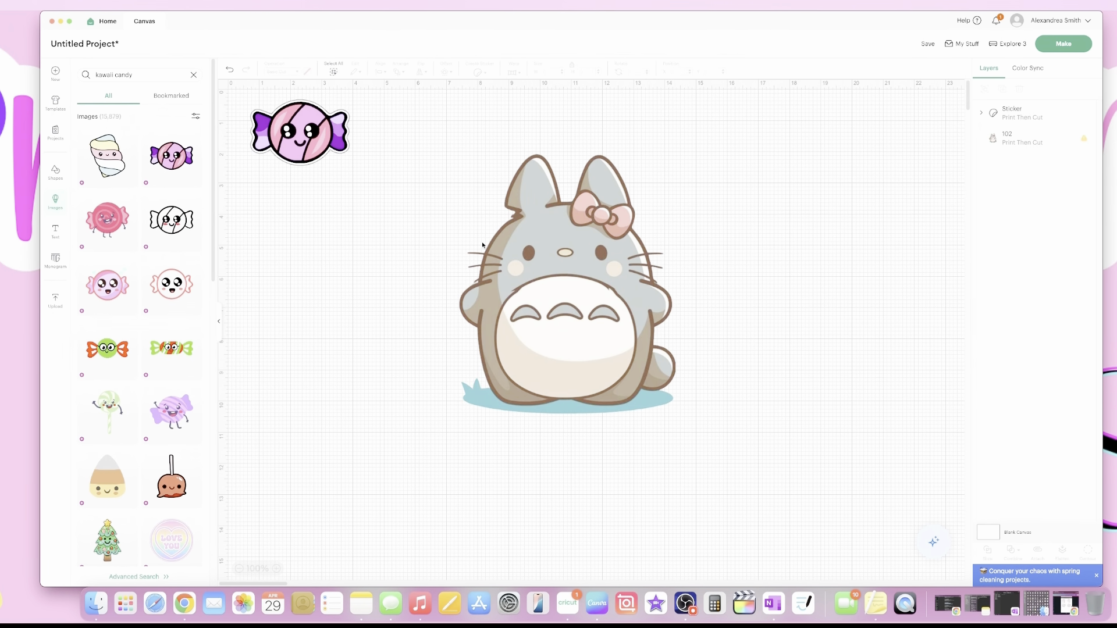
{"action": "left_click", "coordinate": [517, 196]}
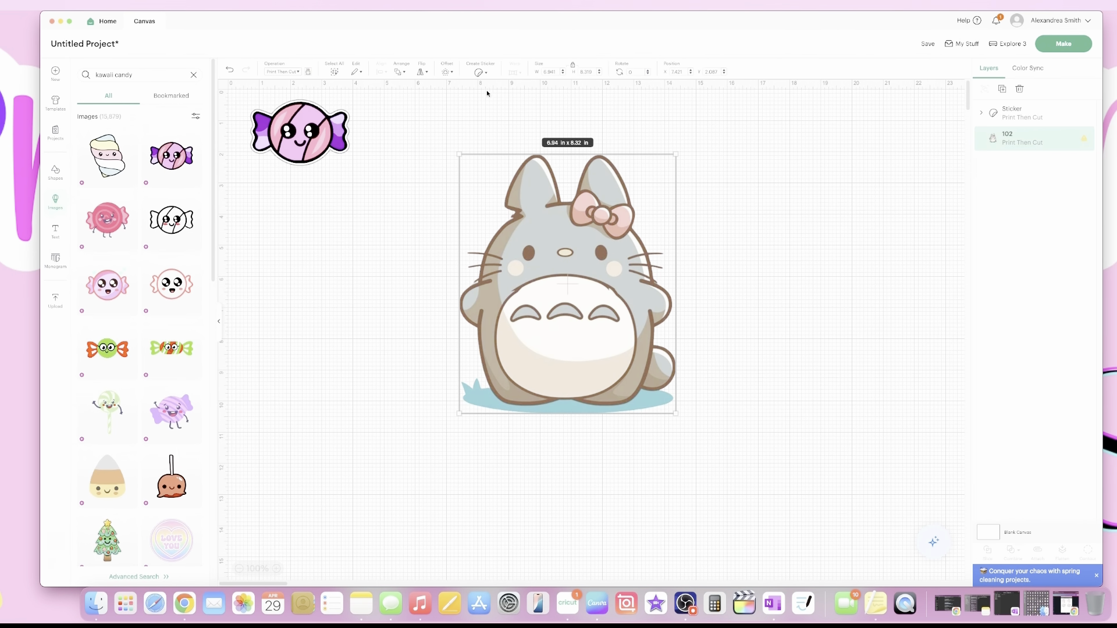
Give Totoro a 0.194 in offset outline and colour the offset layer white.
{"action": "left_click", "coordinate": [448, 73]}
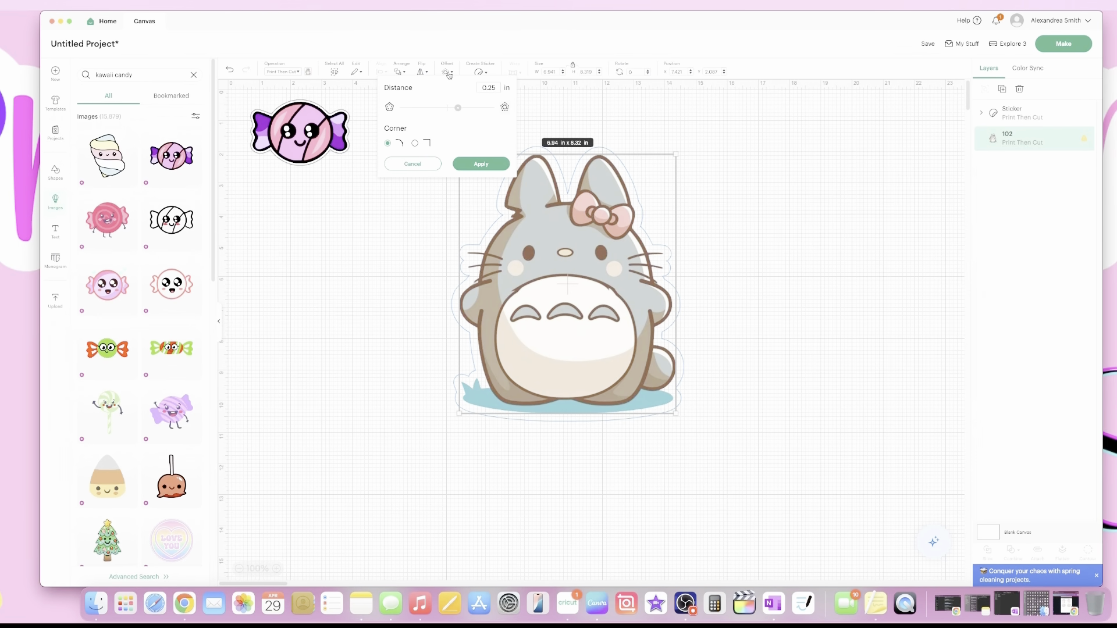
{"action": "left_click_drag", "start_coordinate": [458, 108], "coordinate": [452, 111]}
{"action": "left_click", "coordinate": [487, 167]}
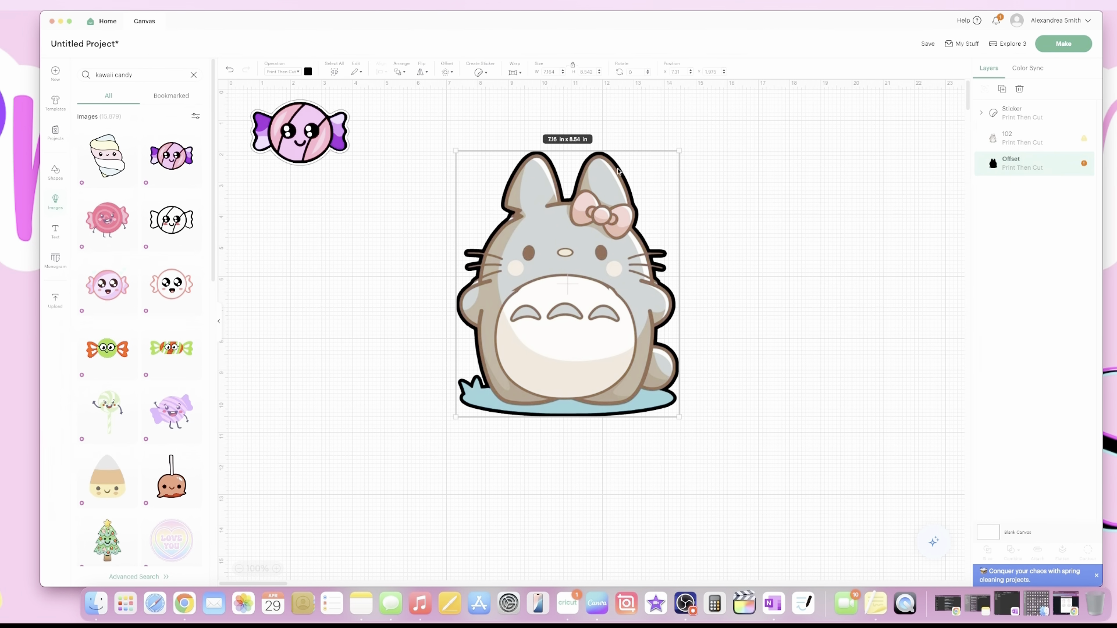
{"action": "left_click", "coordinate": [308, 72]}
{"action": "left_click", "coordinate": [341, 138]}
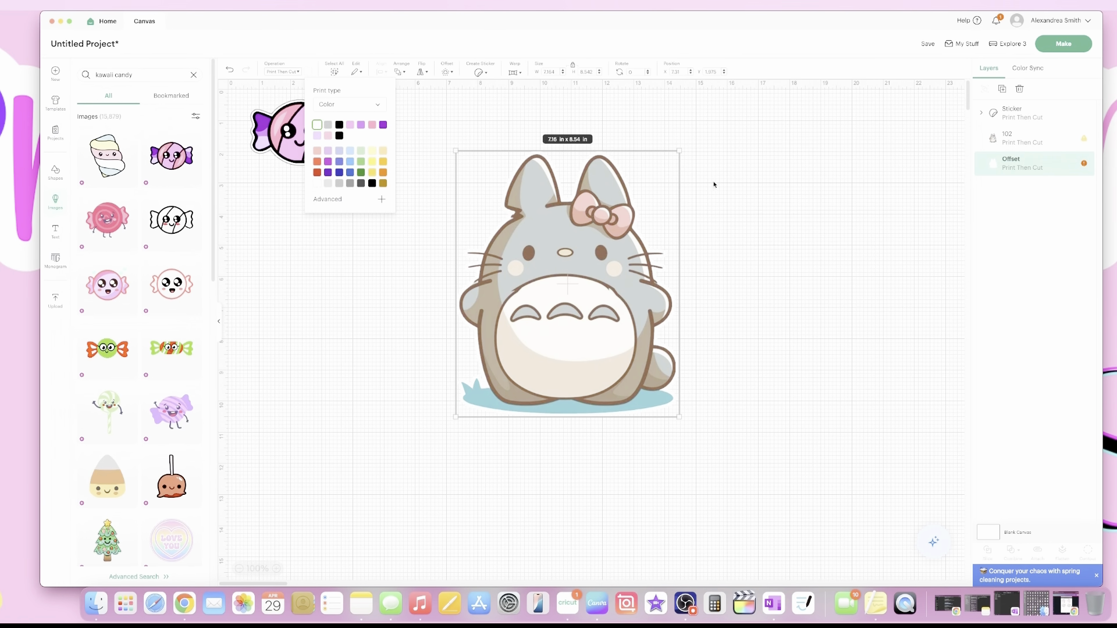
{"action": "left_click", "coordinate": [698, 162]}
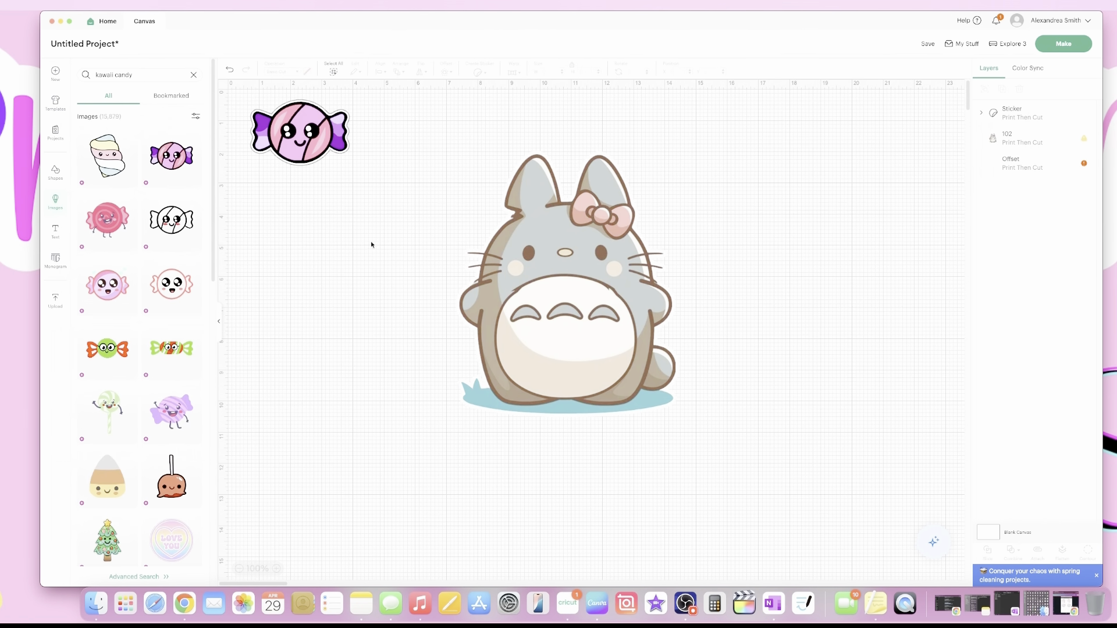
Add a black square, send it to back, and enlarge it to about 10.11 in behind Totoro.
{"action": "left_click", "coordinate": [57, 176]}
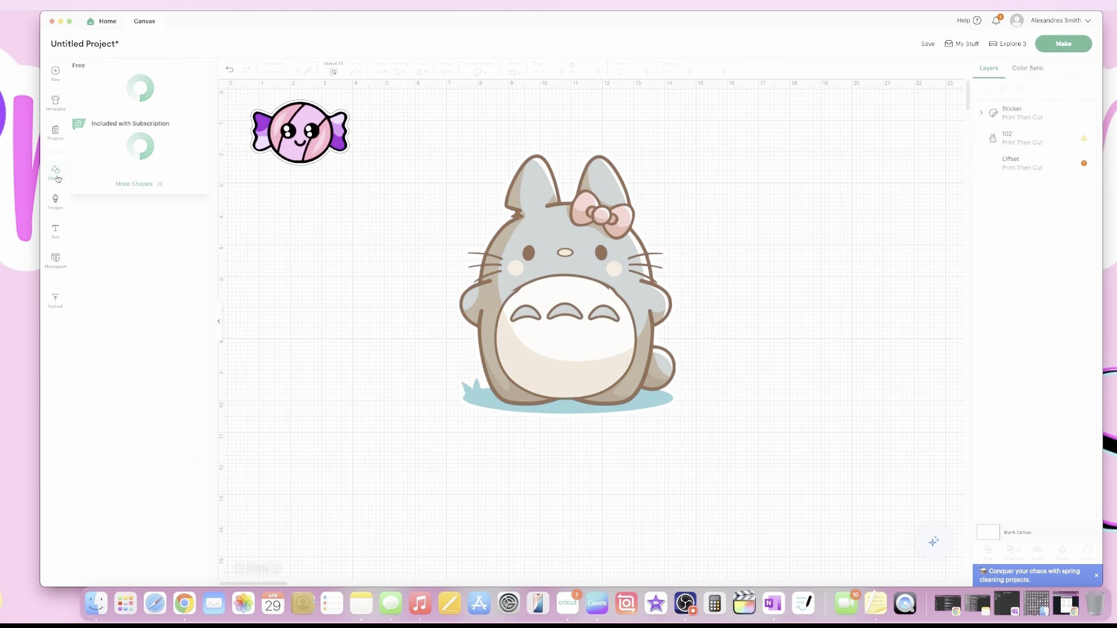
{"action": "left_click", "coordinate": [192, 190]}
{"action": "right_click", "coordinate": [312, 174]}
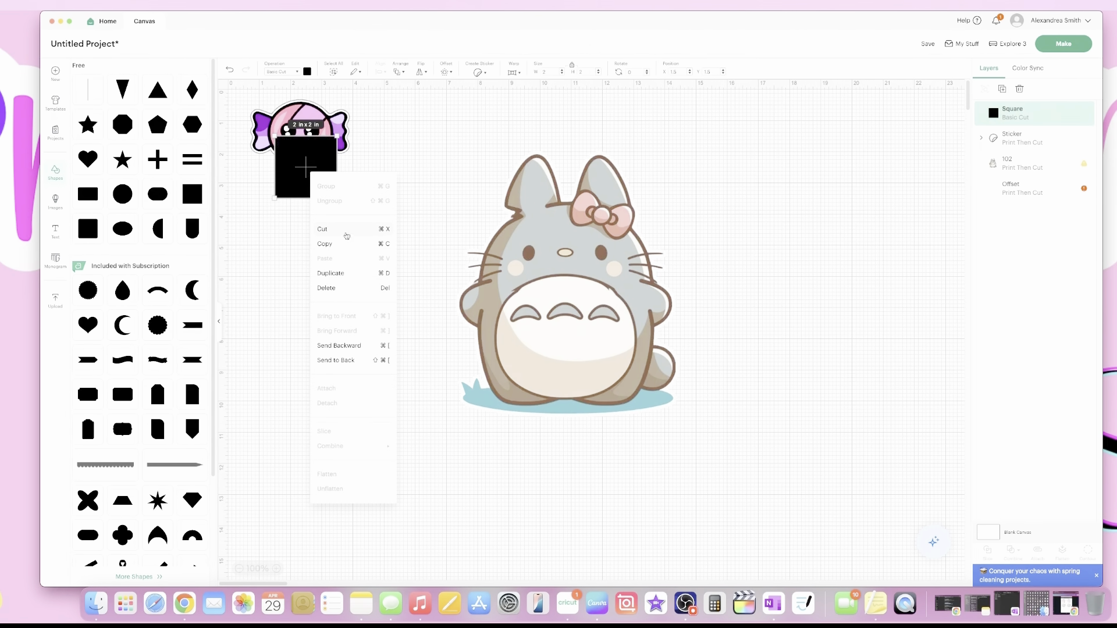
{"action": "left_click", "coordinate": [341, 359]}
{"action": "left_click_drag", "start_coordinate": [337, 199], "coordinate": [454, 366]}
{"action": "left_click_drag", "start_coordinate": [291, 277], "coordinate": [472, 278]}
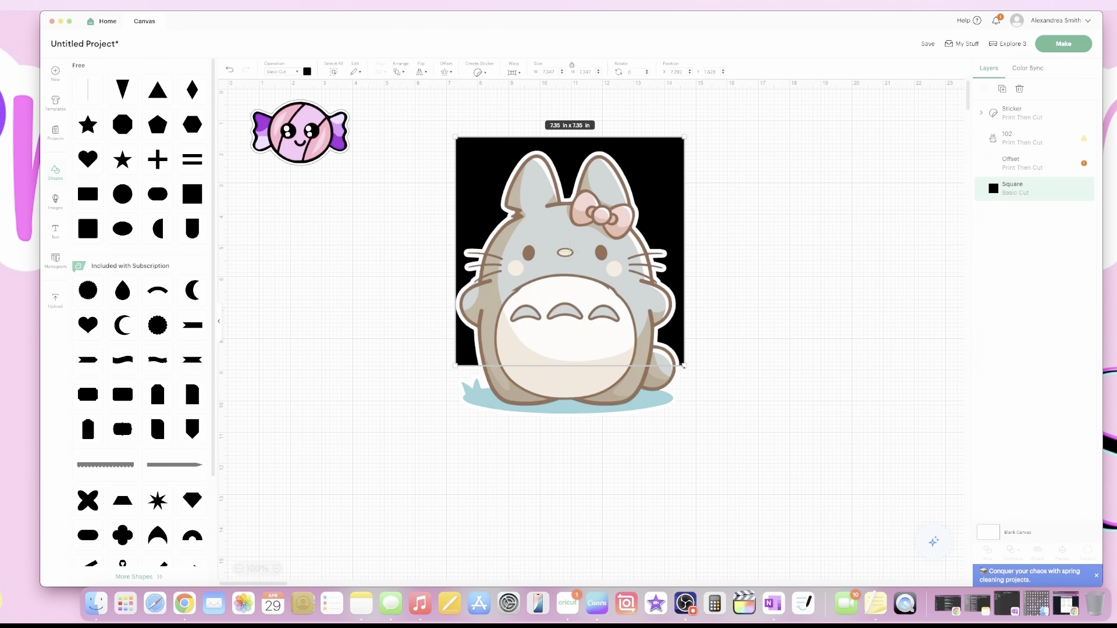
{"action": "left_click_drag", "start_coordinate": [684, 366], "coordinate": [773, 453]}
{"action": "left_click_drag", "start_coordinate": [725, 417], "coordinate": [695, 413]}
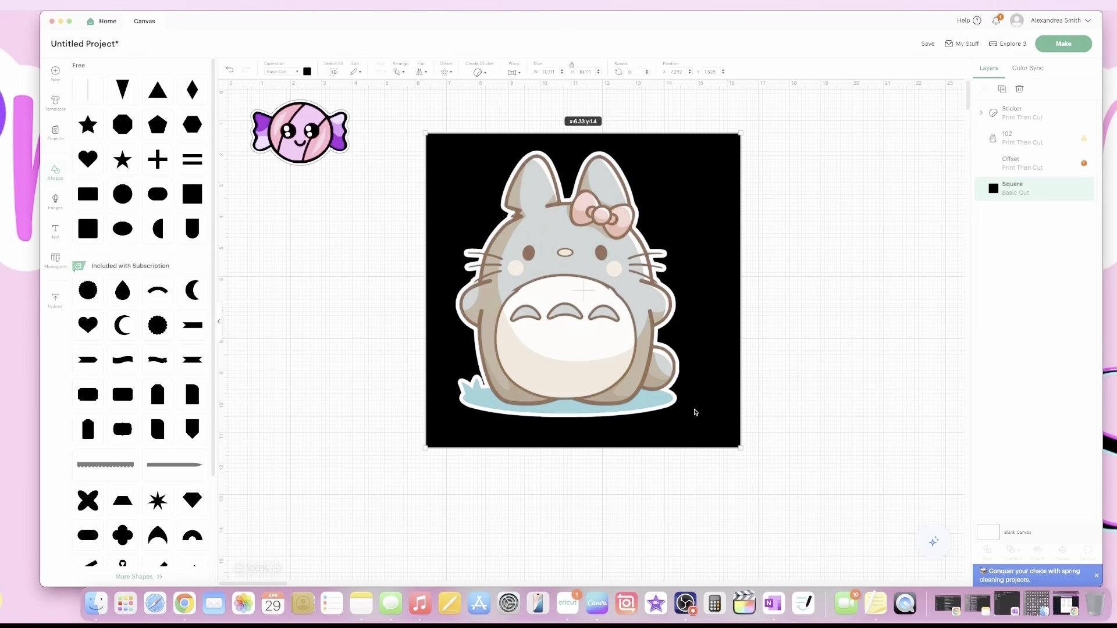
{"action": "left_click_drag", "start_coordinate": [695, 412], "coordinate": [698, 406]}
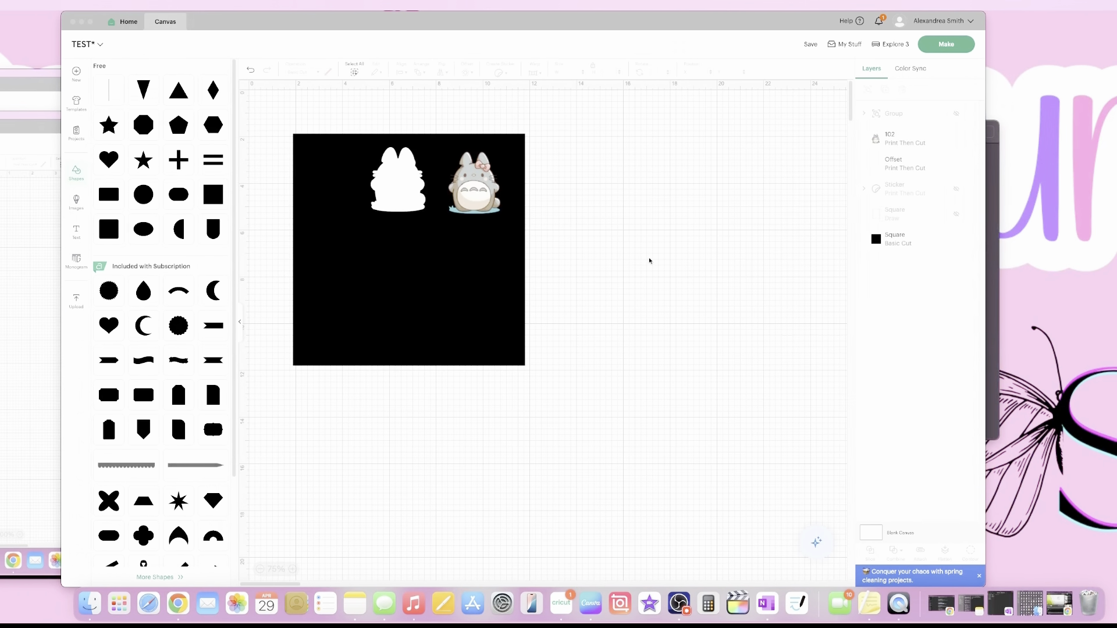
Delete the black backing square, keeping Totoro and its white offset outline.
{"action": "left_click", "coordinate": [400, 189]}
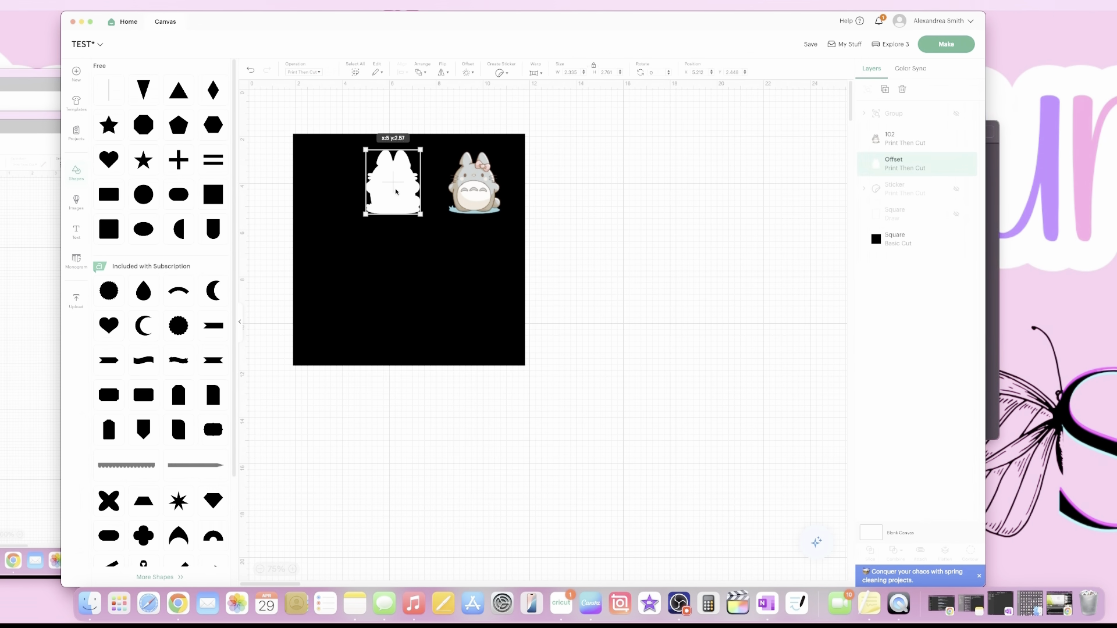
{"action": "left_click", "coordinate": [450, 194]}
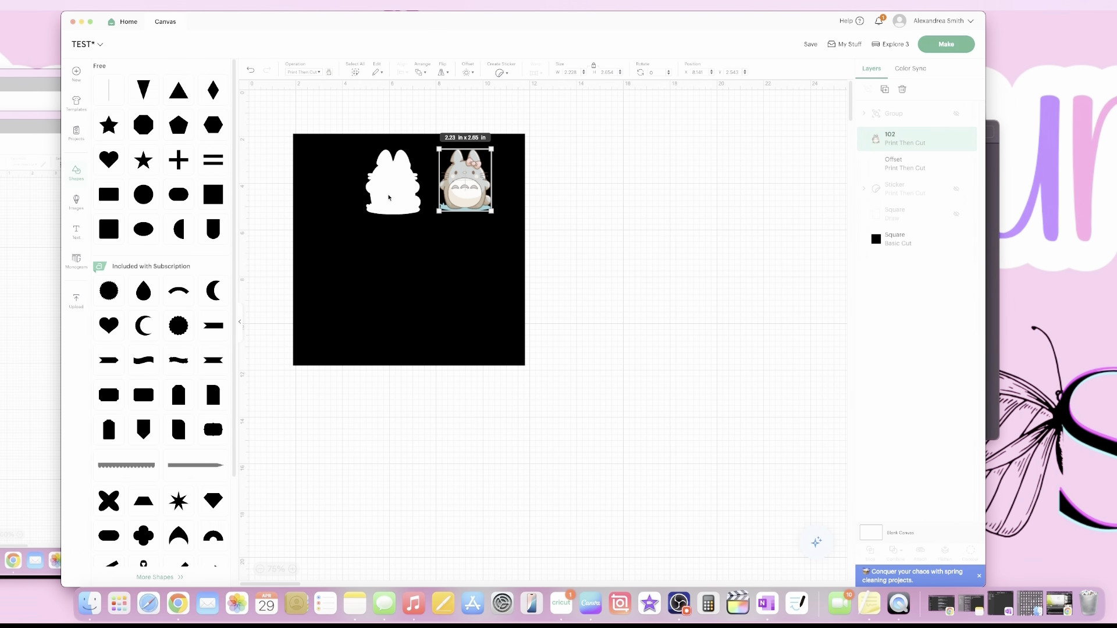
{"action": "left_click_drag", "start_coordinate": [421, 252], "coordinate": [636, 303]}
{"action": "key", "text": "Delete"}
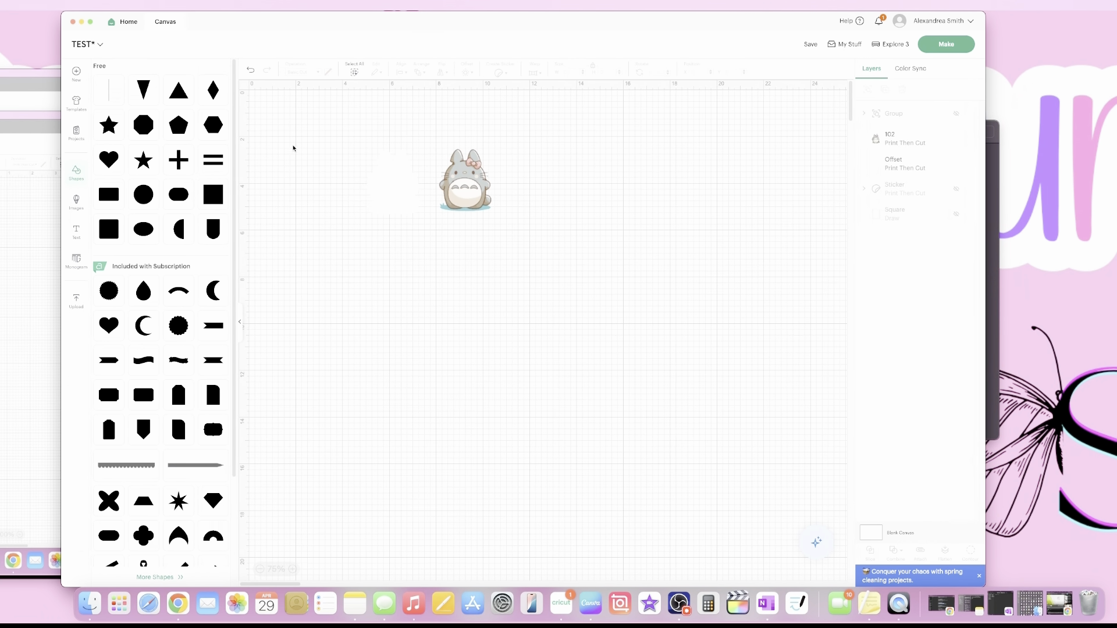
Change the Blank Canvas background colour to pink.
{"action": "left_click", "coordinate": [878, 539]}
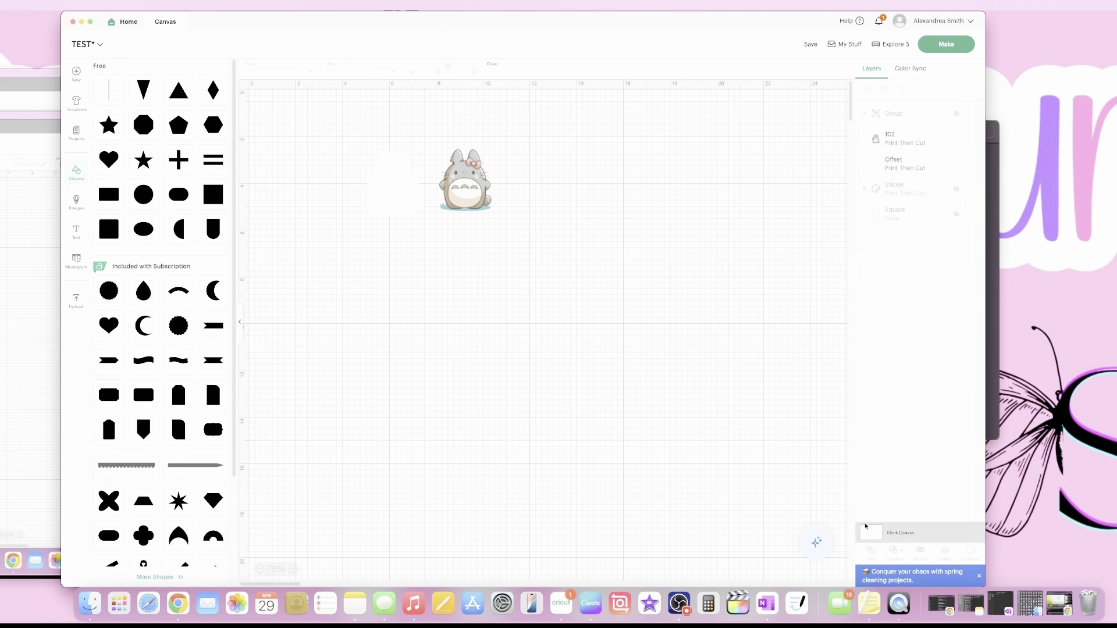
{"action": "left_click", "coordinate": [491, 73]}
{"action": "left_click", "coordinate": [500, 114]}
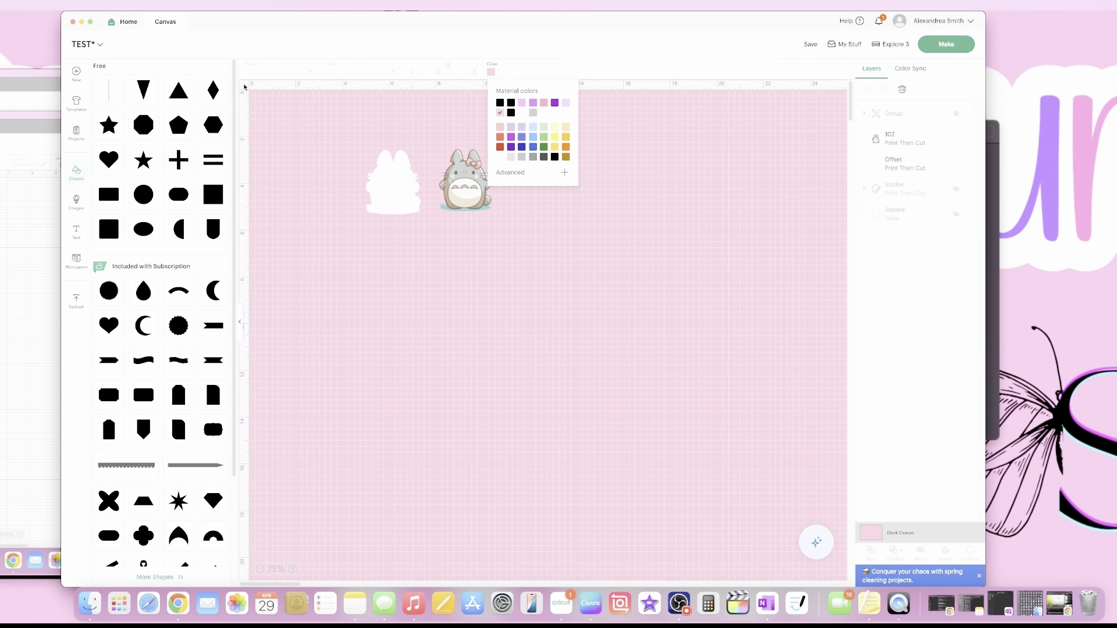
Collapse the Shapes panel and move Totoro and the white offset to the canvas middle.
{"action": "left_click", "coordinate": [240, 322]}
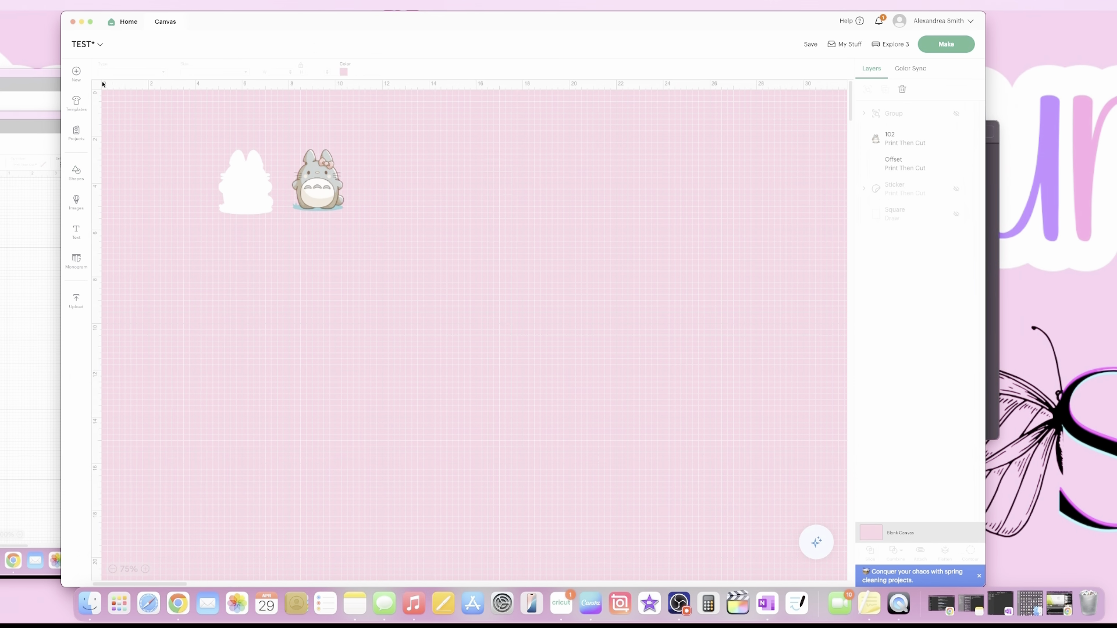
{"action": "left_click_drag", "start_coordinate": [326, 206], "coordinate": [514, 280]}
{"action": "left_click_drag", "start_coordinate": [239, 193], "coordinate": [418, 262]}
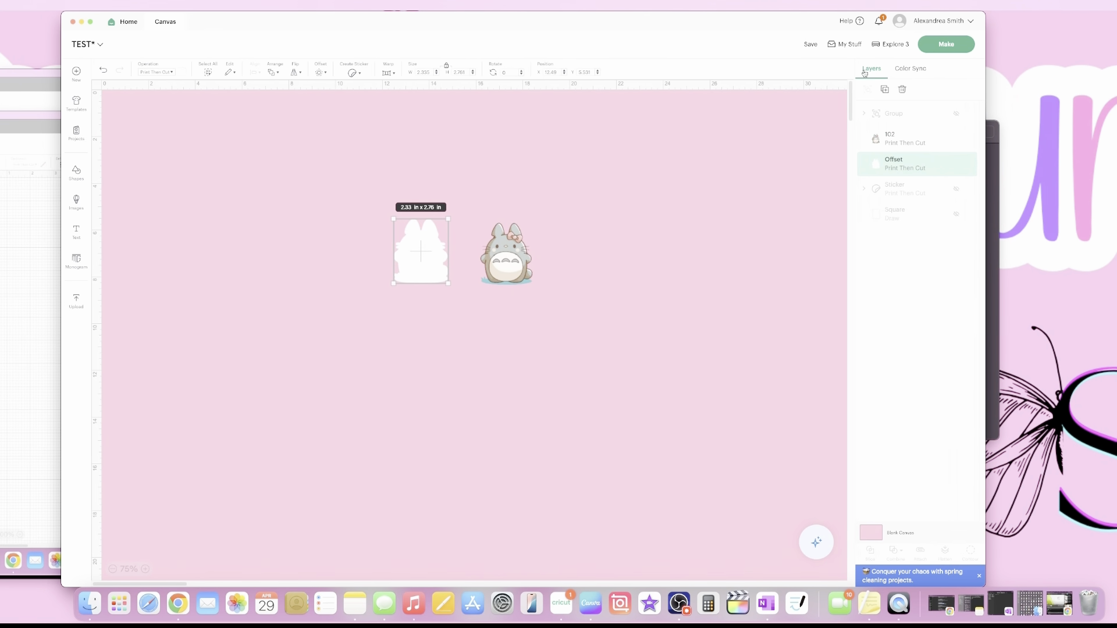
Duplicate the white offset twice and spread the three copies across the canvas.
{"action": "left_click", "coordinate": [883, 90]}
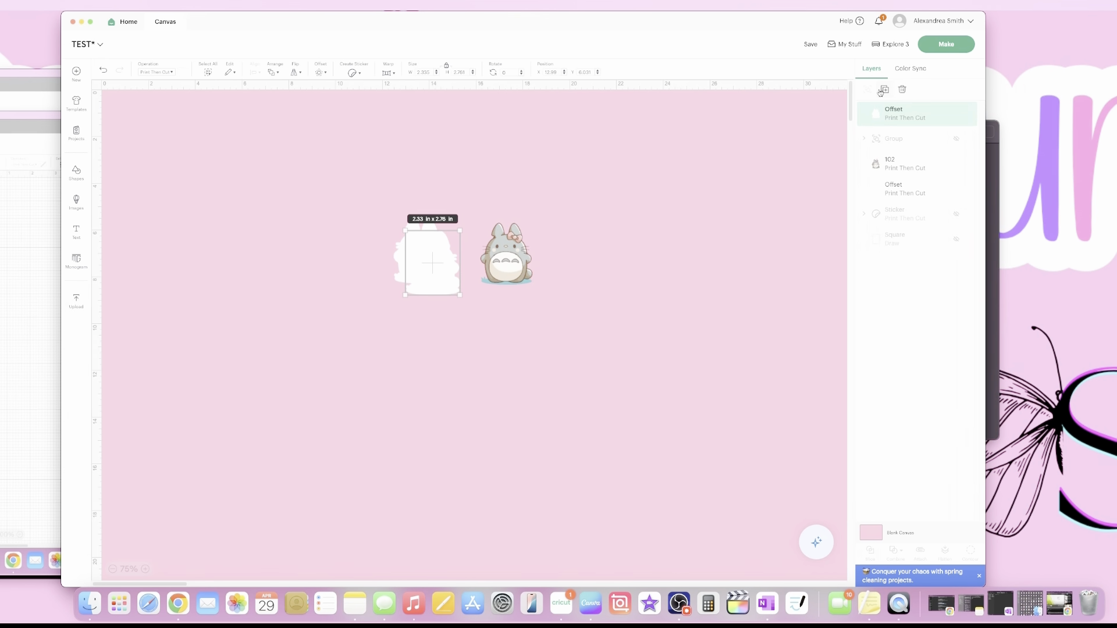
{"action": "mouse_move", "coordinate": [425, 261]}
{"action": "left_mouse_down"}
{"action": "mouse_move", "coordinate": [418, 288]}
{"action": "mouse_move", "coordinate": [345, 297]}
{"action": "mouse_move", "coordinate": [444, 257]}
{"action": "left_mouse_up"}
{"action": "left_click_drag", "start_coordinate": [341, 302], "coordinate": [362, 289]}
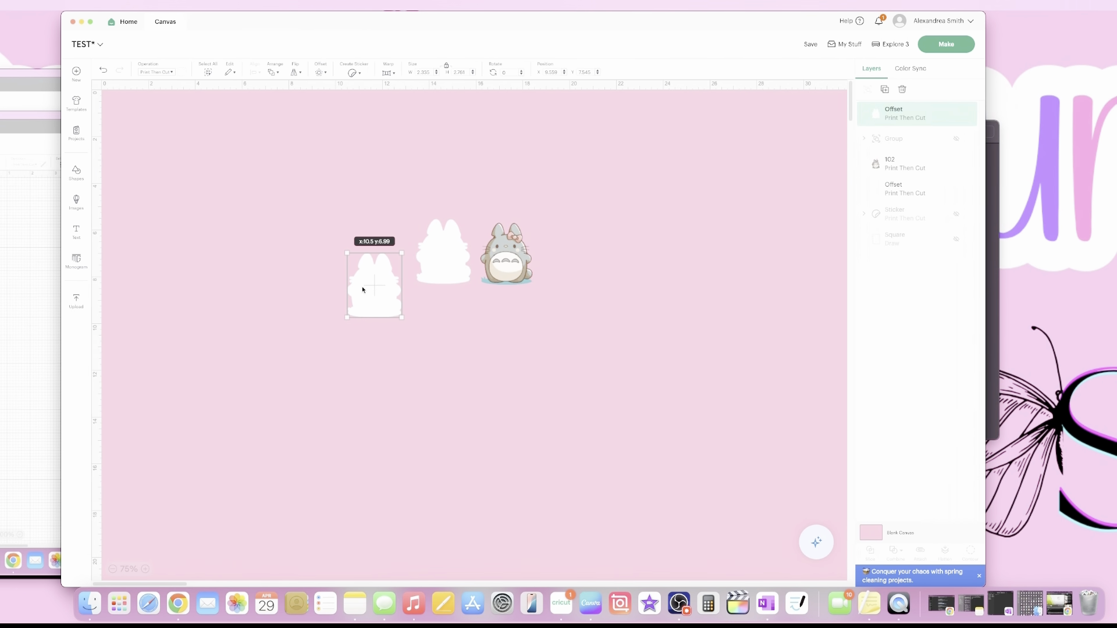
{"action": "left_click", "coordinate": [885, 89]}
{"action": "left_click_drag", "start_coordinate": [391, 295], "coordinate": [743, 222]}
{"action": "left_click_drag", "start_coordinate": [440, 263], "coordinate": [438, 268]}
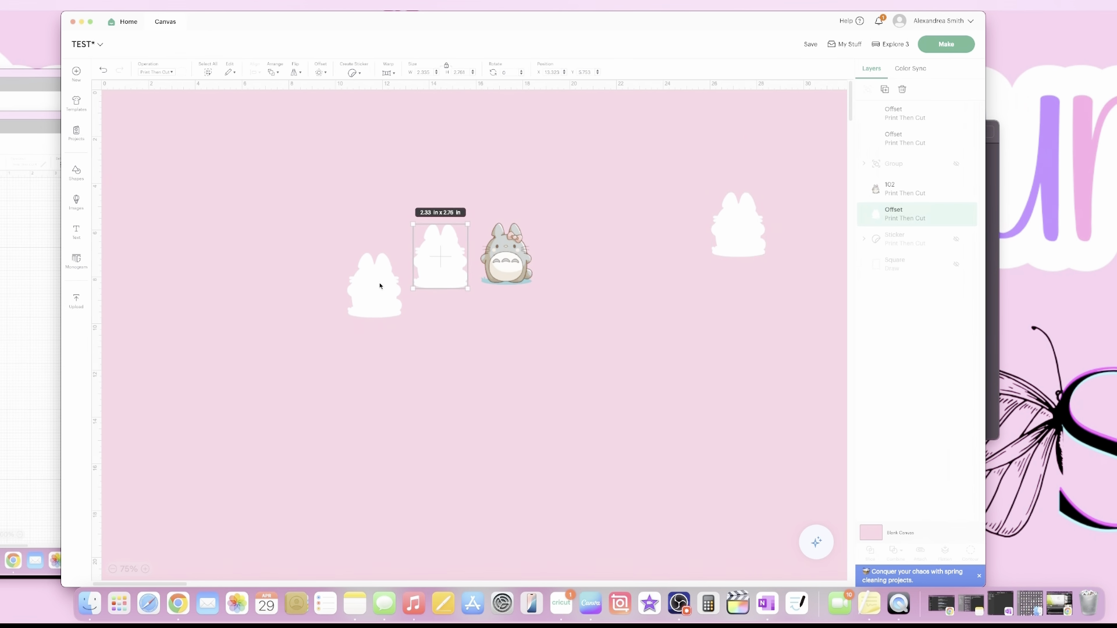
{"action": "left_click_drag", "start_coordinate": [359, 303], "coordinate": [358, 287]}
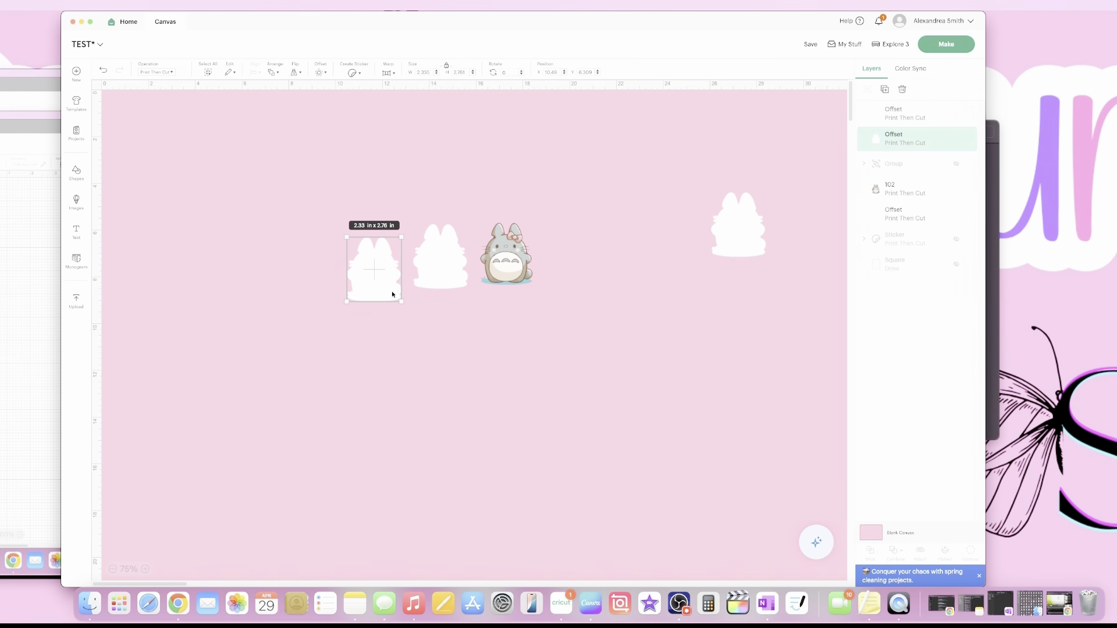
Adjust the outline copies and place Totoro on top of the middle outline.
{"action": "left_click", "coordinate": [433, 279]}
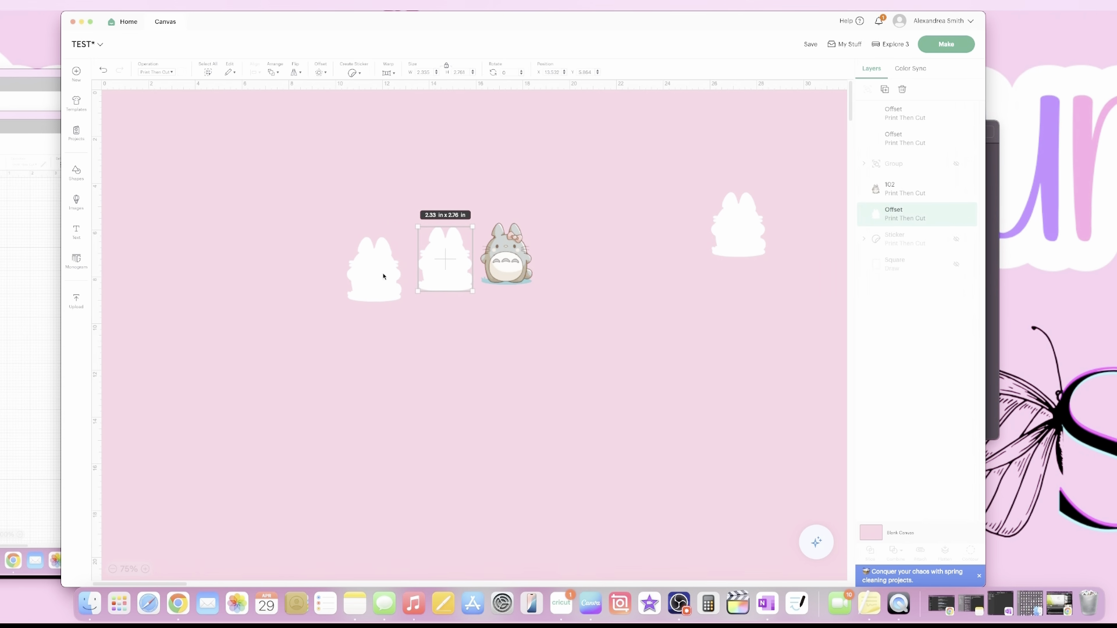
{"action": "left_click_drag", "start_coordinate": [384, 277], "coordinate": [304, 242]}
{"action": "left_click_drag", "start_coordinate": [435, 271], "coordinate": [431, 264]}
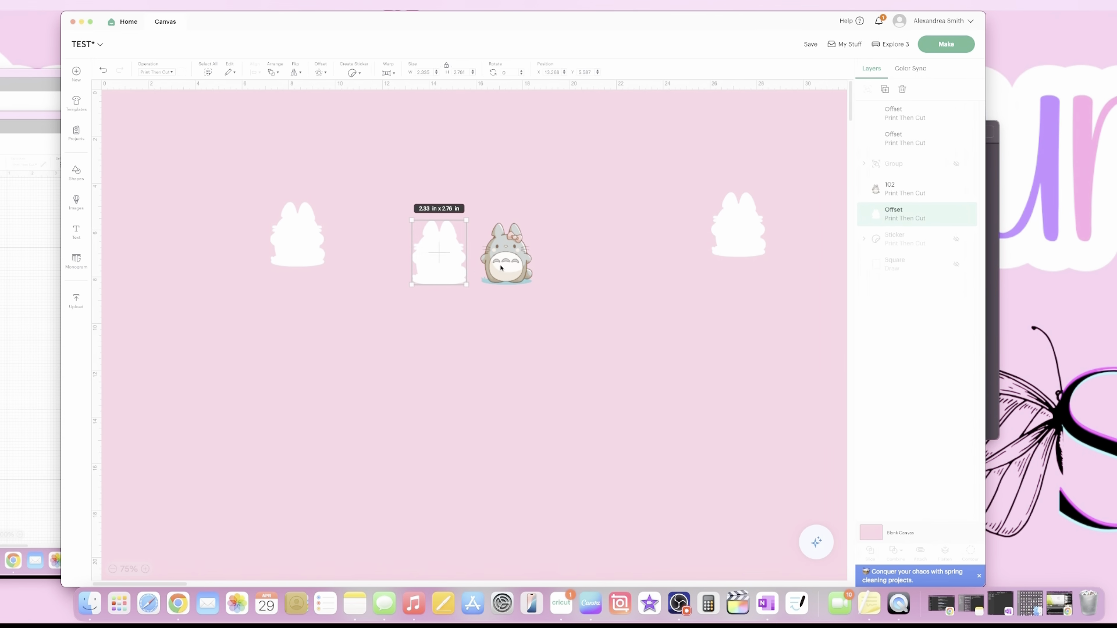
{"action": "left_click_drag", "start_coordinate": [501, 268], "coordinate": [441, 263]}
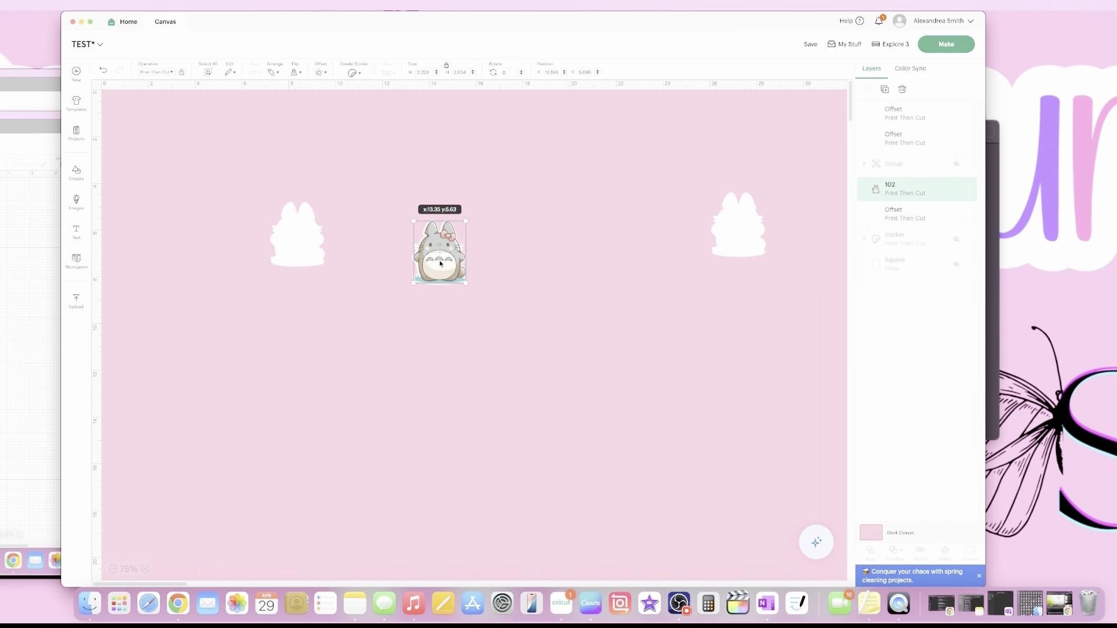
Center Totoro on its white offset both horizontally and vertically.
{"action": "left_click_drag", "start_coordinate": [499, 219], "coordinate": [412, 296]}
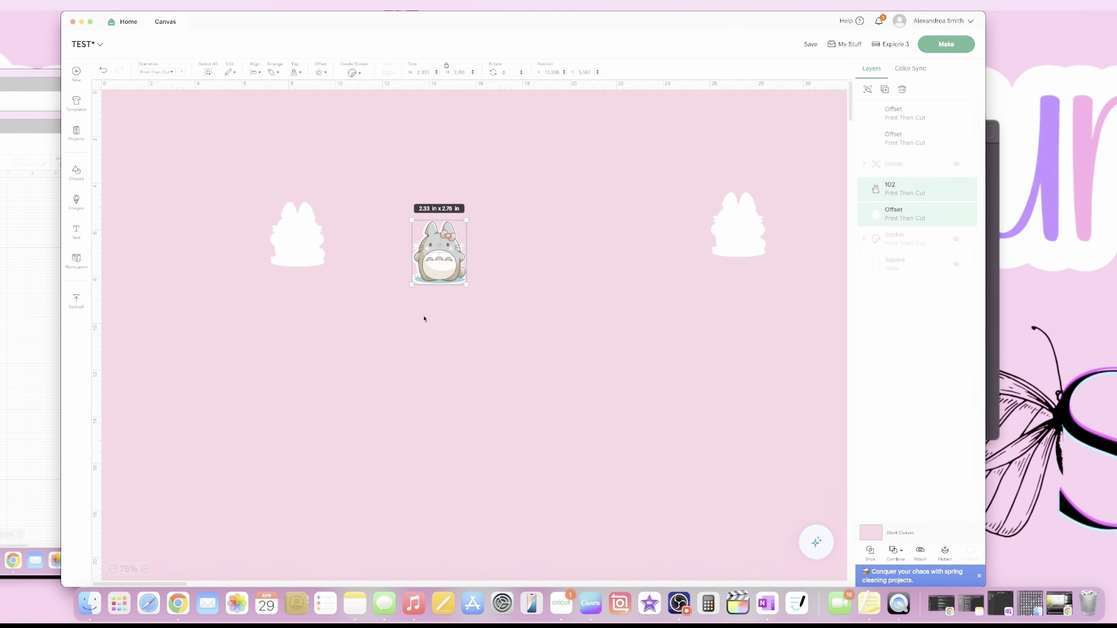
{"action": "left_click", "coordinate": [256, 79]}
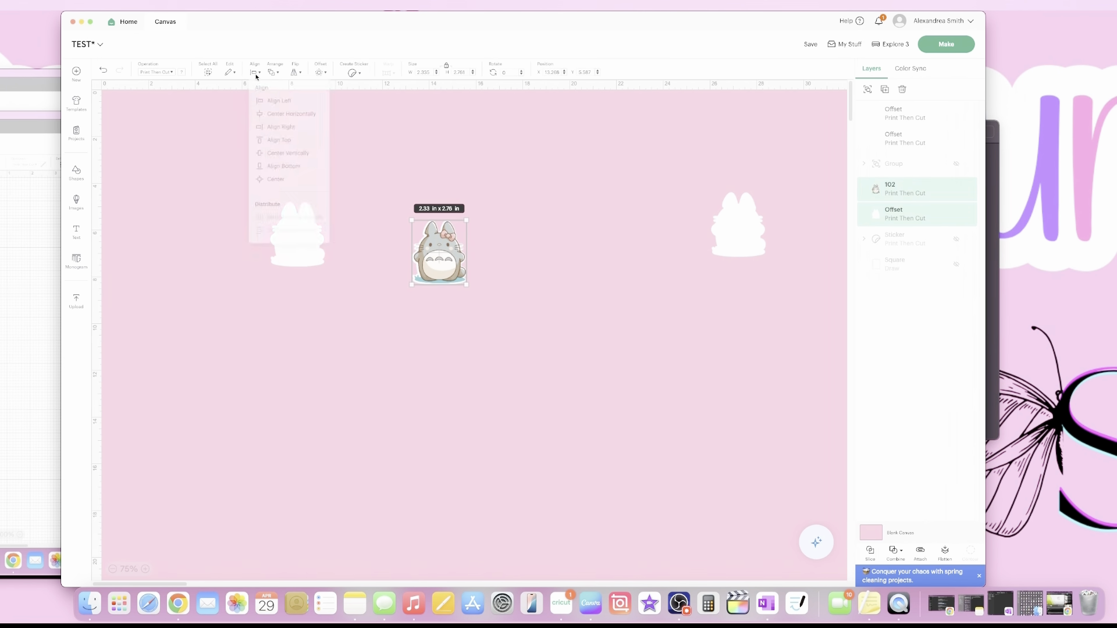
{"action": "left_click", "coordinate": [273, 116]}
{"action": "left_click", "coordinate": [256, 78]}
{"action": "left_click", "coordinate": [256, 78]}
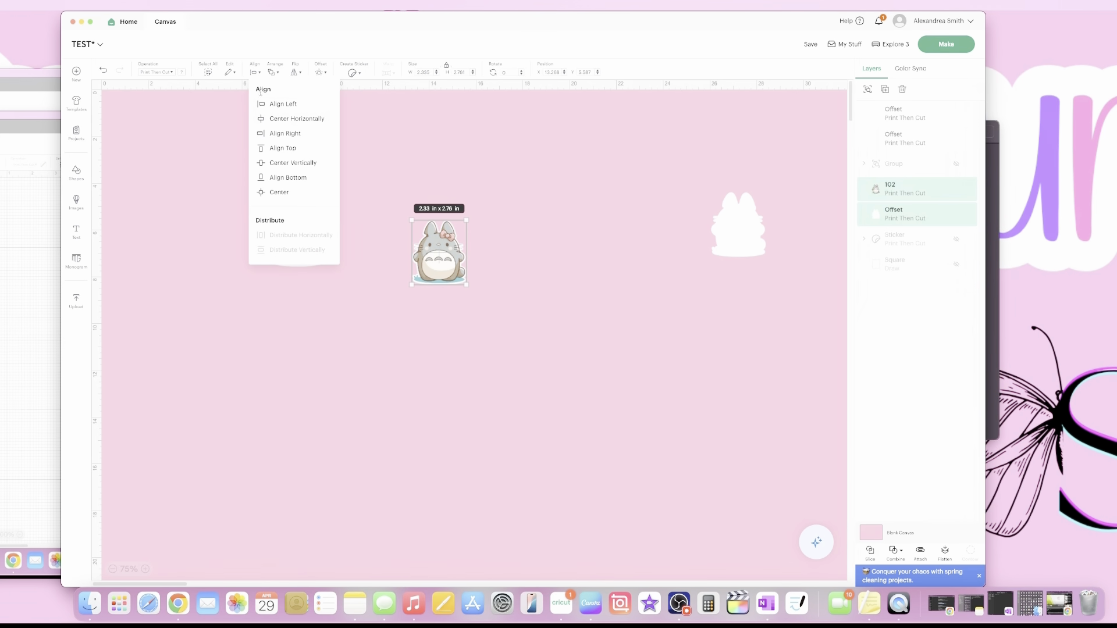
{"action": "left_click", "coordinate": [277, 166]}
Flatten Totoro and the offset into one layer, then shift it and the left offset.
{"action": "left_click_drag", "start_coordinate": [494, 217], "coordinate": [405, 303]}
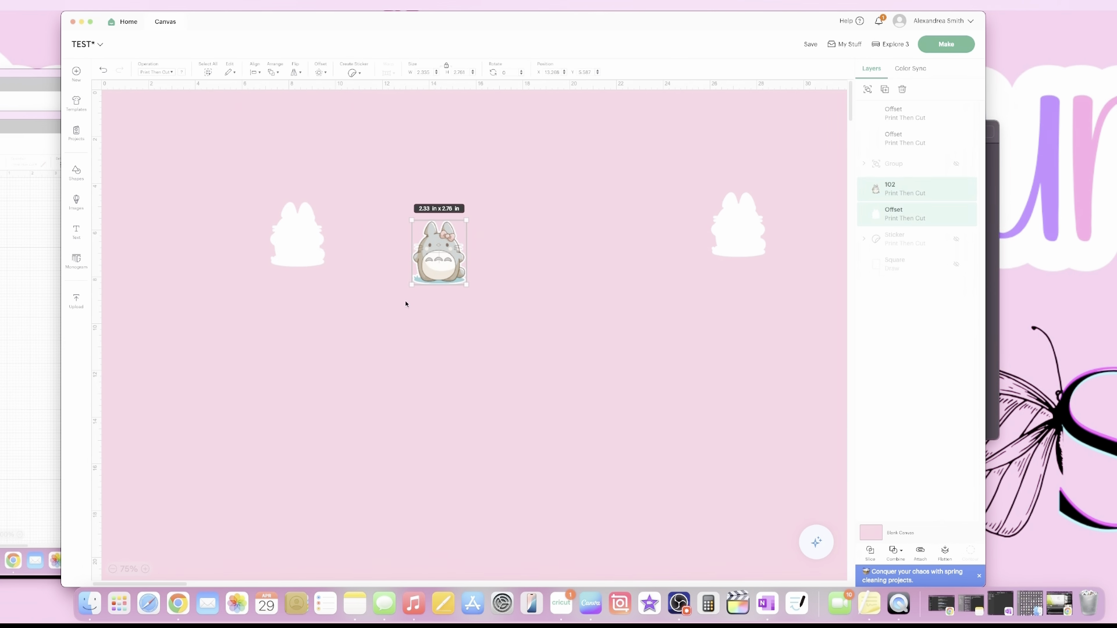
{"action": "left_click", "coordinate": [944, 552]}
{"action": "left_click_drag", "start_coordinate": [414, 250], "coordinate": [669, 325]}
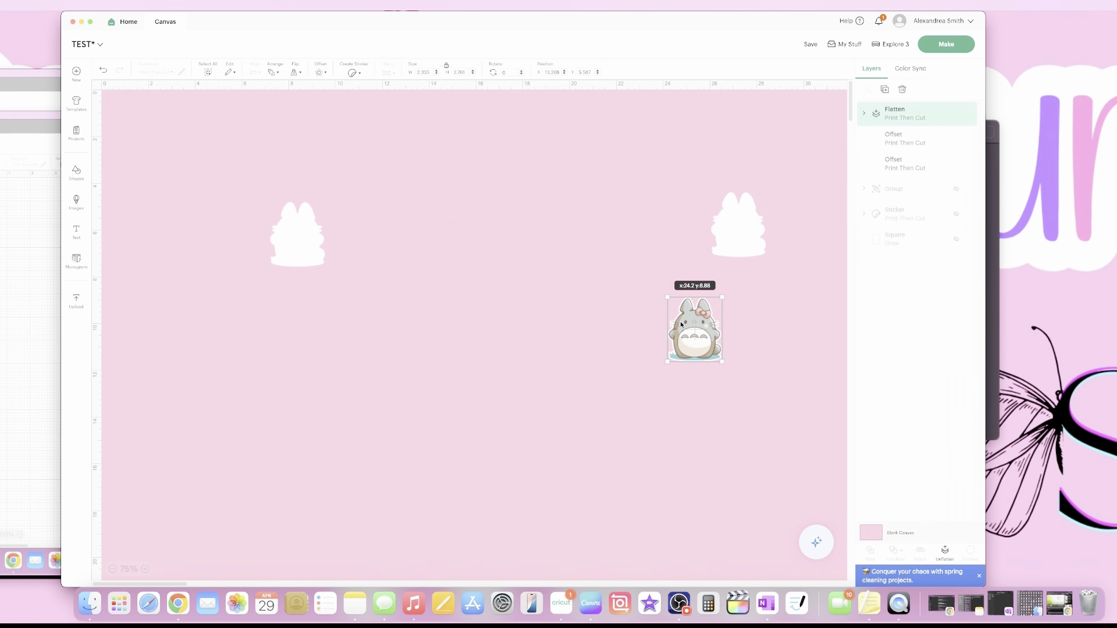
{"action": "left_click_drag", "start_coordinate": [306, 232], "coordinate": [396, 276]}
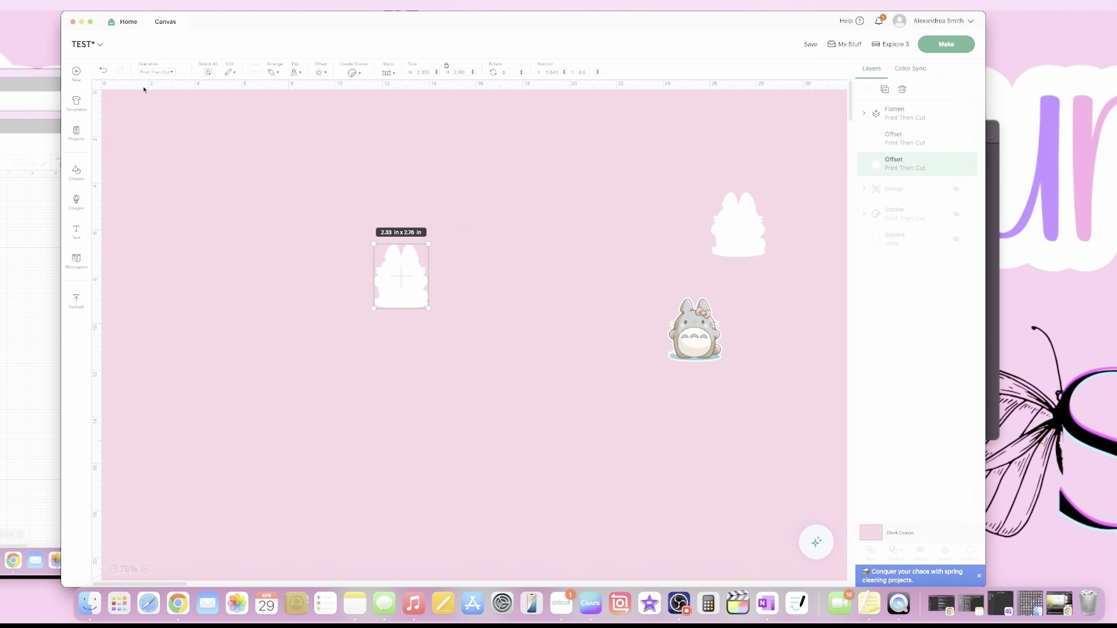
Set the left offset's operation to Basic Cut and move the flattened Totoro beside it.
{"action": "left_click", "coordinate": [156, 71]}
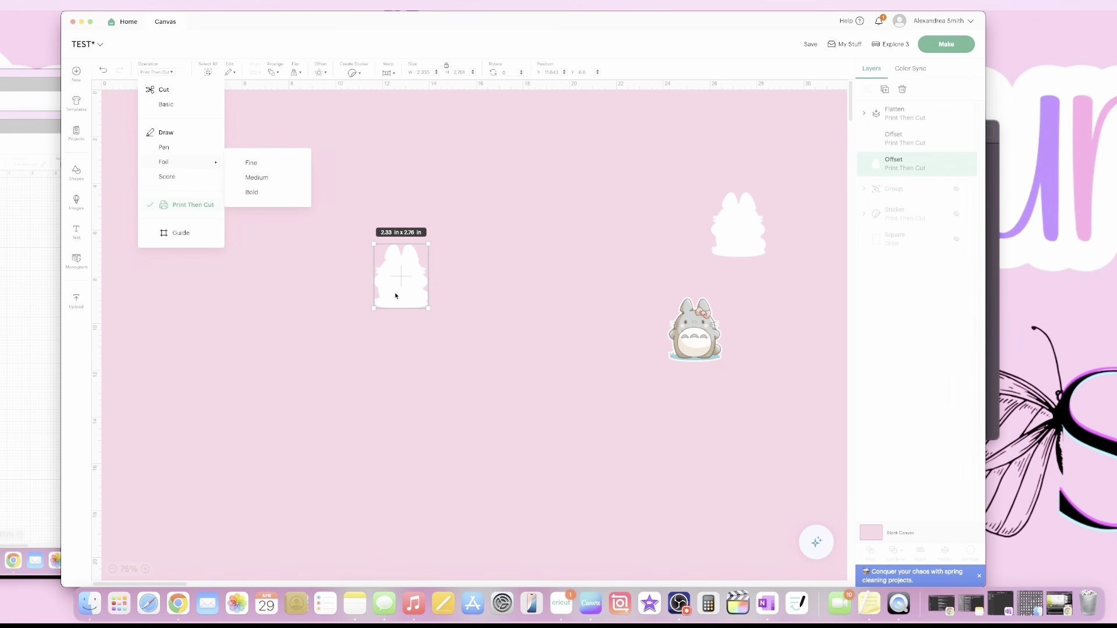
{"action": "left_click", "coordinate": [171, 105]}
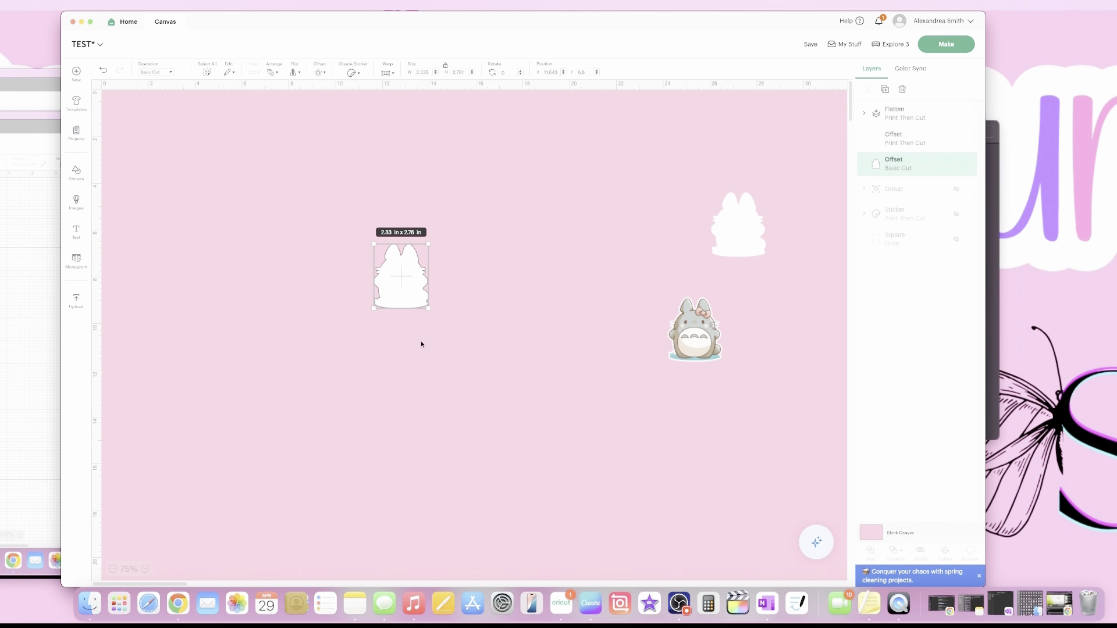
{"action": "left_click", "coordinate": [688, 349]}
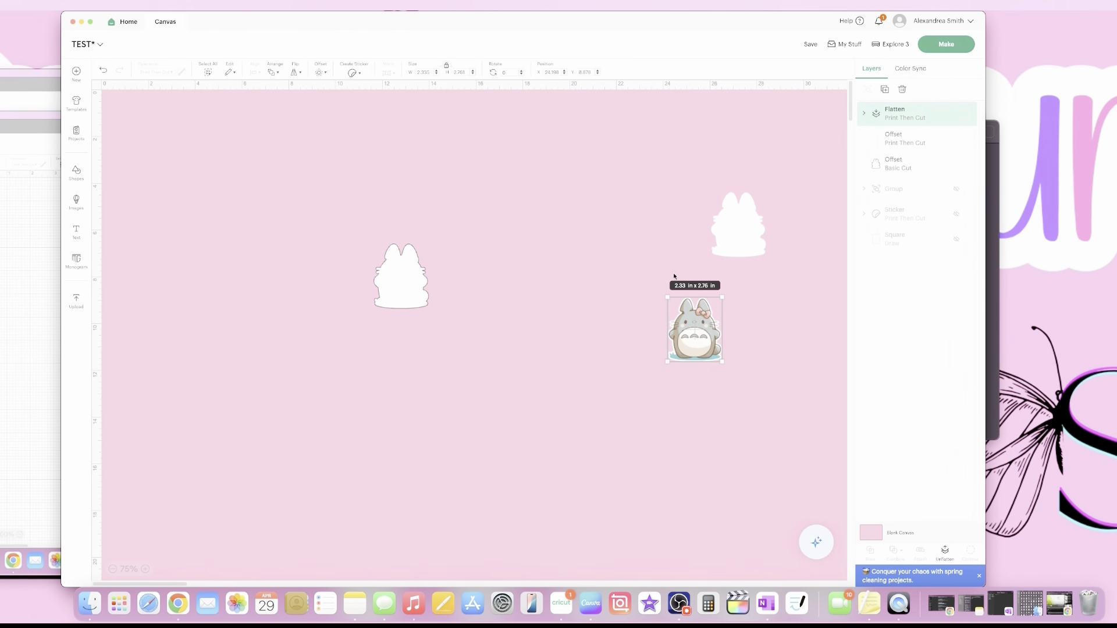
{"action": "left_click_drag", "start_coordinate": [694, 326], "coordinate": [488, 284]}
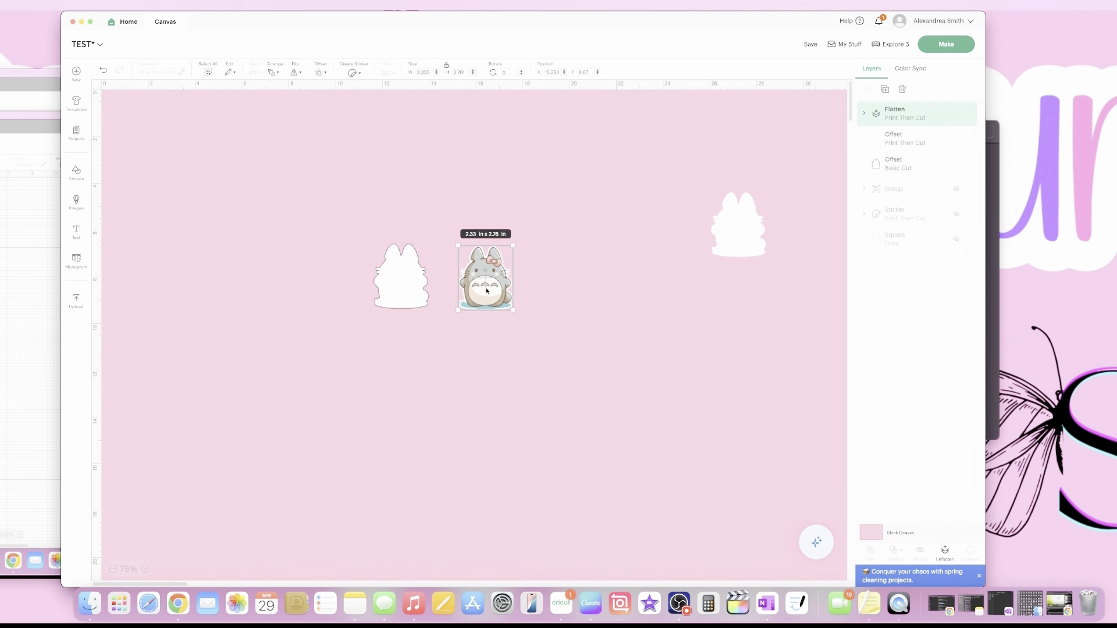
{"action": "left_click_drag", "start_coordinate": [734, 243], "coordinate": [718, 255]}
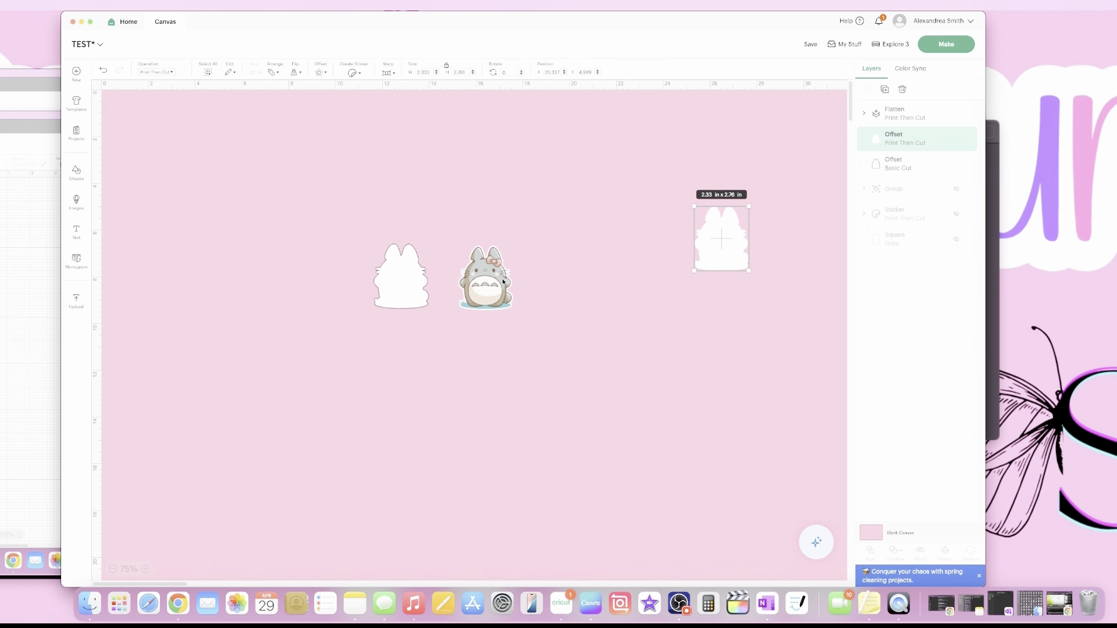
Delete the spare right offset and move Totoro onto the Basic Cut outline.
{"action": "key", "text": "Delete"}
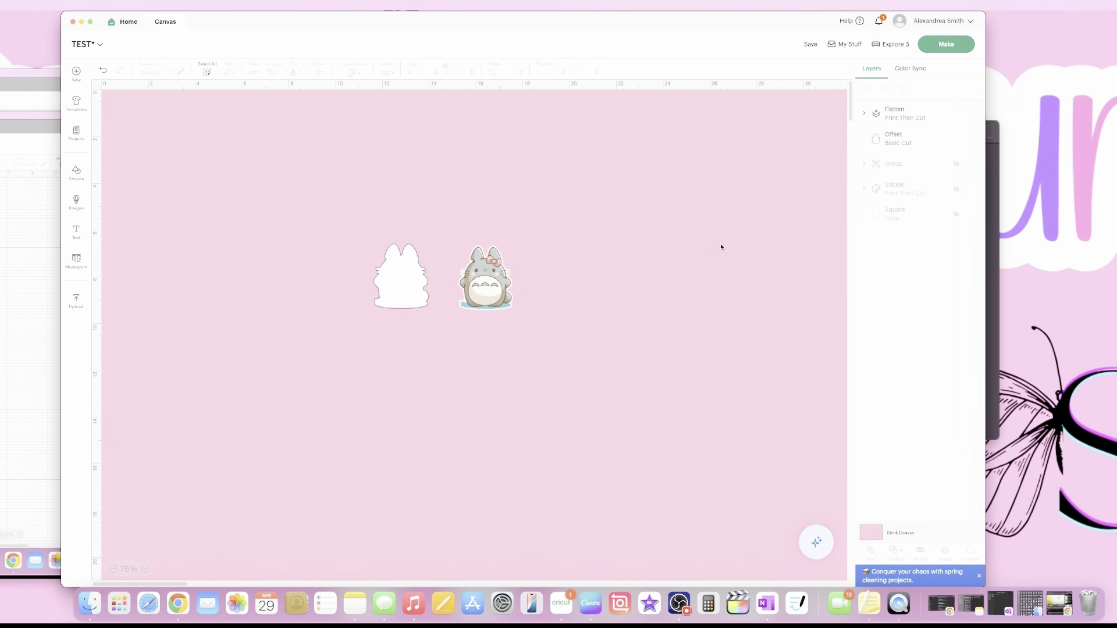
{"action": "left_click_drag", "start_coordinate": [384, 283], "coordinate": [397, 271]}
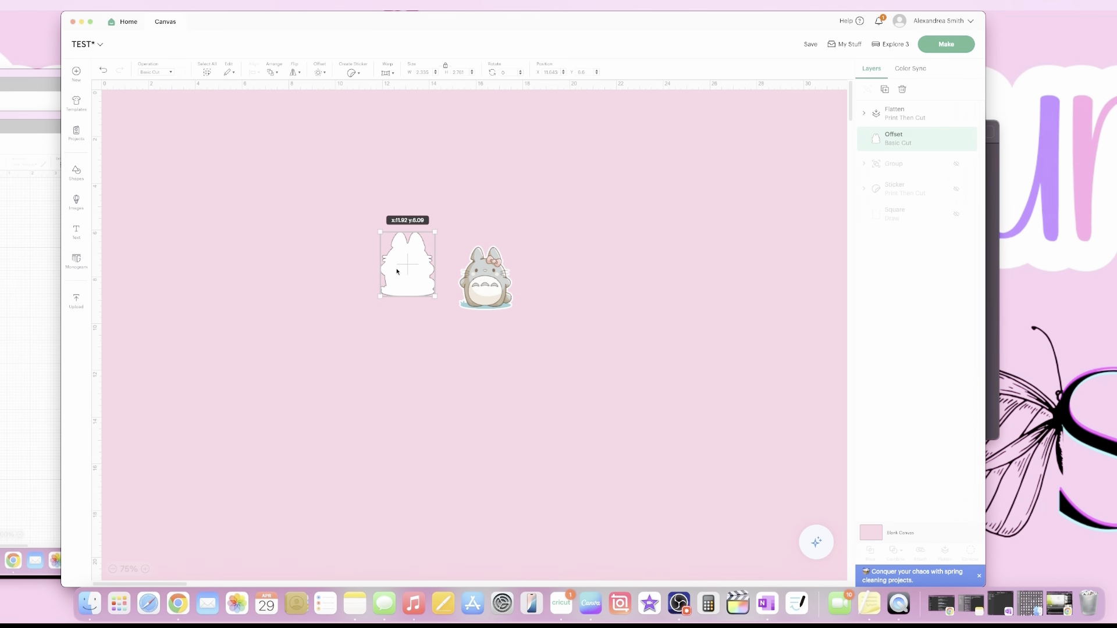
{"action": "left_click_drag", "start_coordinate": [398, 271], "coordinate": [398, 271]}
{"action": "left_click_drag", "start_coordinate": [491, 297], "coordinate": [416, 278]}
Center Totoro on the outline horizontally and vertically.
{"action": "left_click_drag", "start_coordinate": [502, 211], "coordinate": [293, 346]}
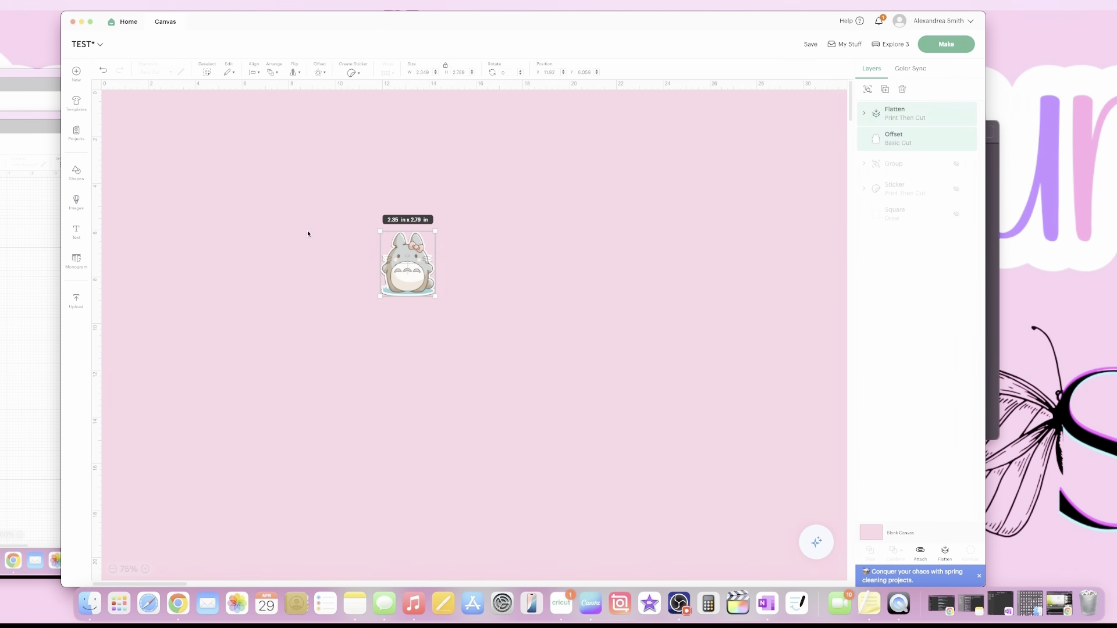
{"action": "left_click", "coordinate": [252, 73]}
{"action": "left_click", "coordinate": [273, 120]}
{"action": "left_click", "coordinate": [252, 72]}
{"action": "left_click", "coordinate": [277, 166]}
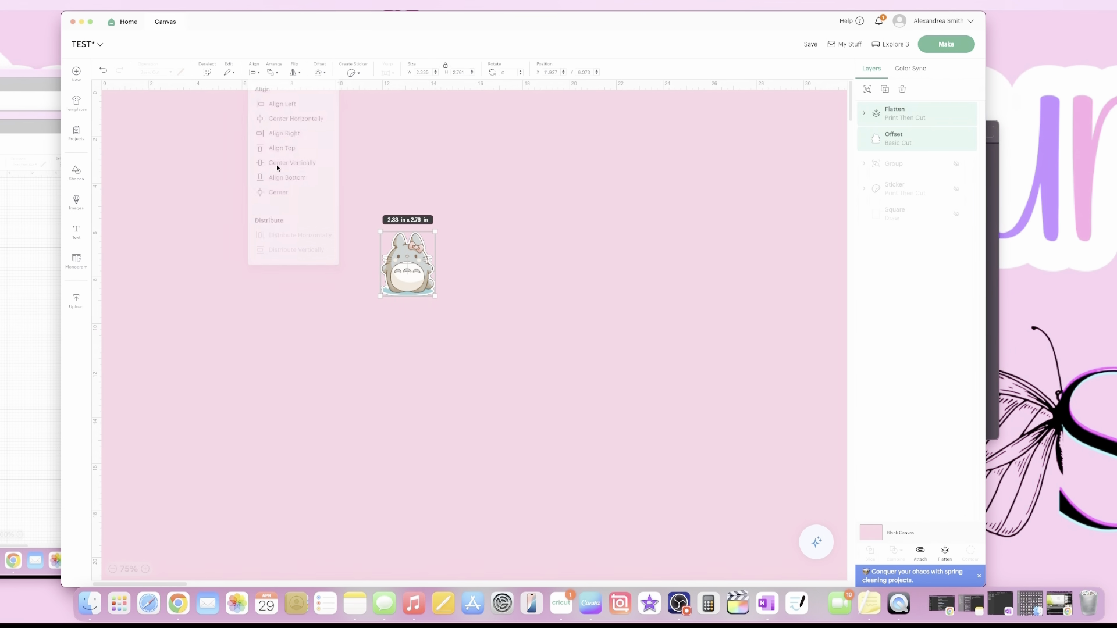
Attach Totoro to its cut outline and reposition the 2.33 × 2.78 in sticker.
{"action": "left_click_drag", "start_coordinate": [494, 204], "coordinate": [353, 326]}
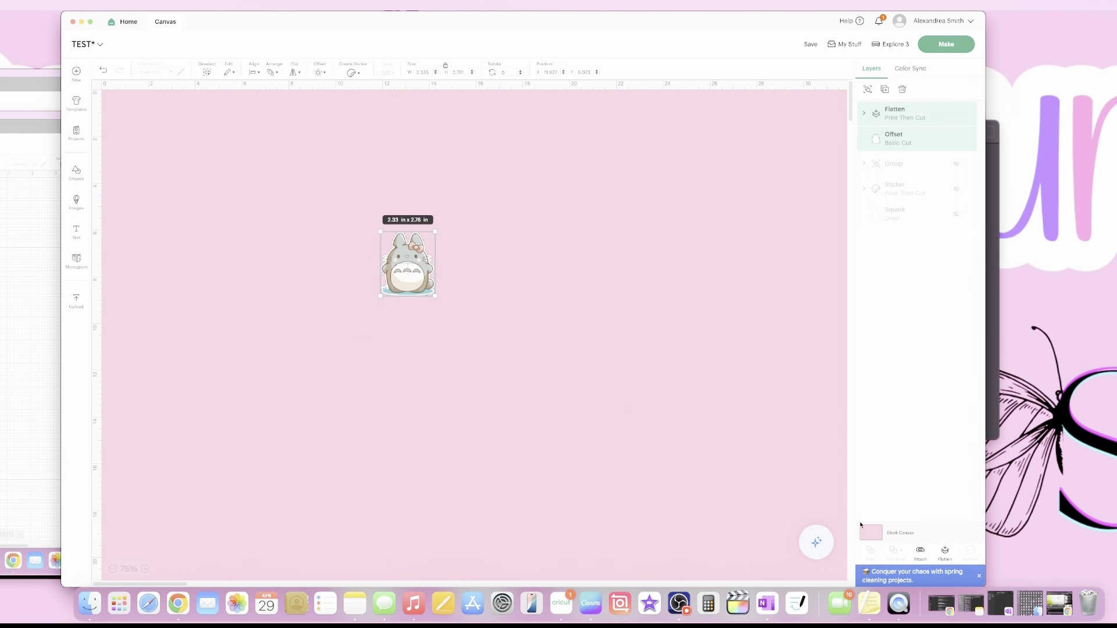
{"action": "left_click", "coordinate": [920, 552]}
{"action": "mouse_move", "coordinate": [402, 274]}
{"action": "left_mouse_down"}
{"action": "mouse_move", "coordinate": [492, 307]}
{"action": "mouse_move", "coordinate": [463, 266]}
{"action": "mouse_move", "coordinate": [480, 318]}
{"action": "mouse_move", "coordinate": [466, 281]}
{"action": "mouse_move", "coordinate": [407, 282]}
{"action": "left_mouse_up"}
{"action": "left_click", "coordinate": [551, 306]}
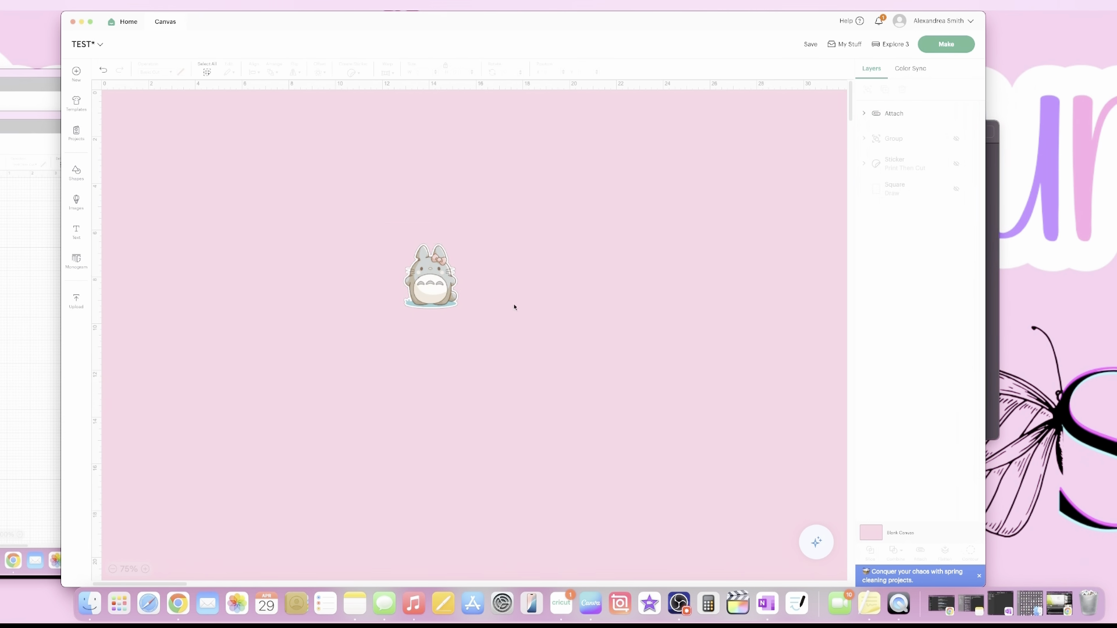
Move the attached Totoro sticker higher up on the canvas.
{"action": "mouse_move", "coordinate": [430, 280]}
{"action": "left_mouse_down"}
{"action": "mouse_move", "coordinate": [501, 282]}
{"action": "mouse_move", "coordinate": [421, 266]}
{"action": "left_mouse_up"}
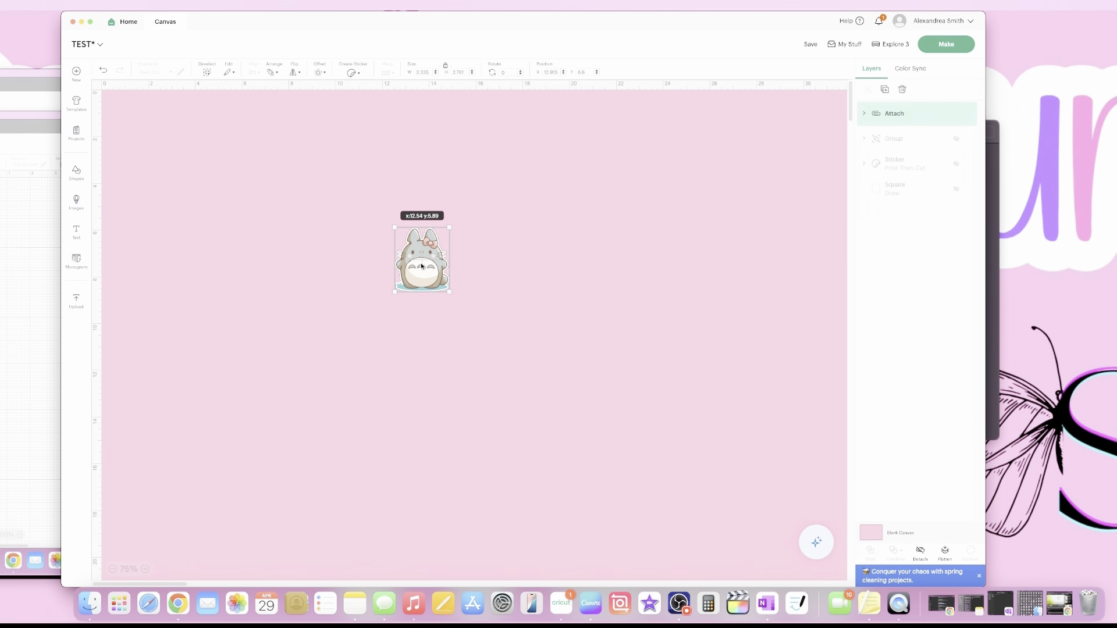
{"action": "left_click_drag", "start_coordinate": [422, 265], "coordinate": [429, 222]}
{"action": "left_click", "coordinate": [353, 73]}
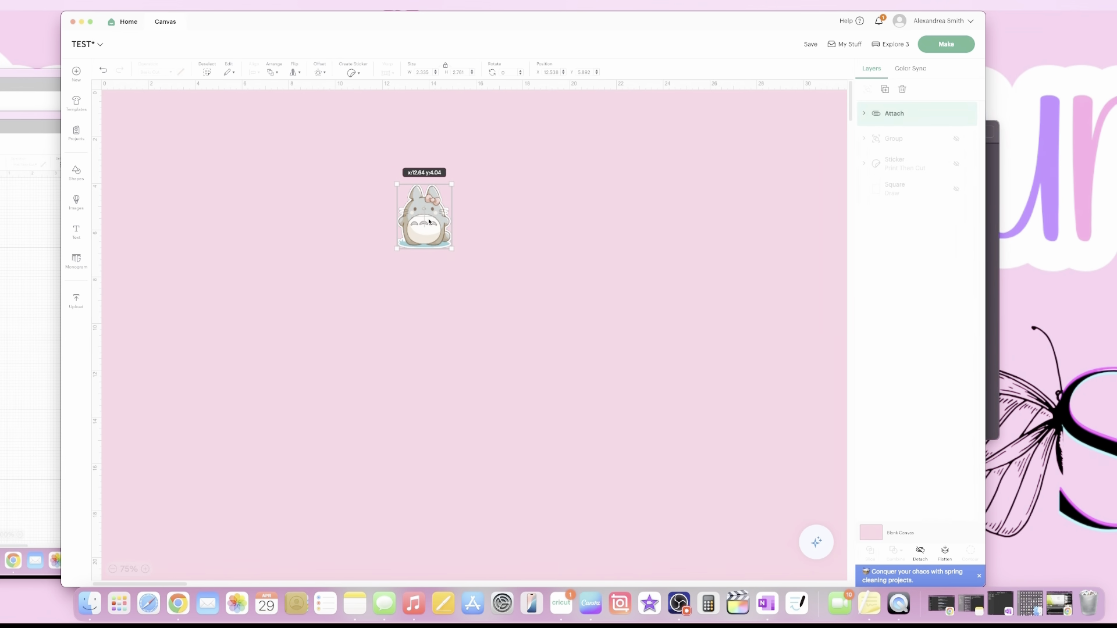
{"action": "left_click_drag", "start_coordinate": [429, 222], "coordinate": [429, 222]}
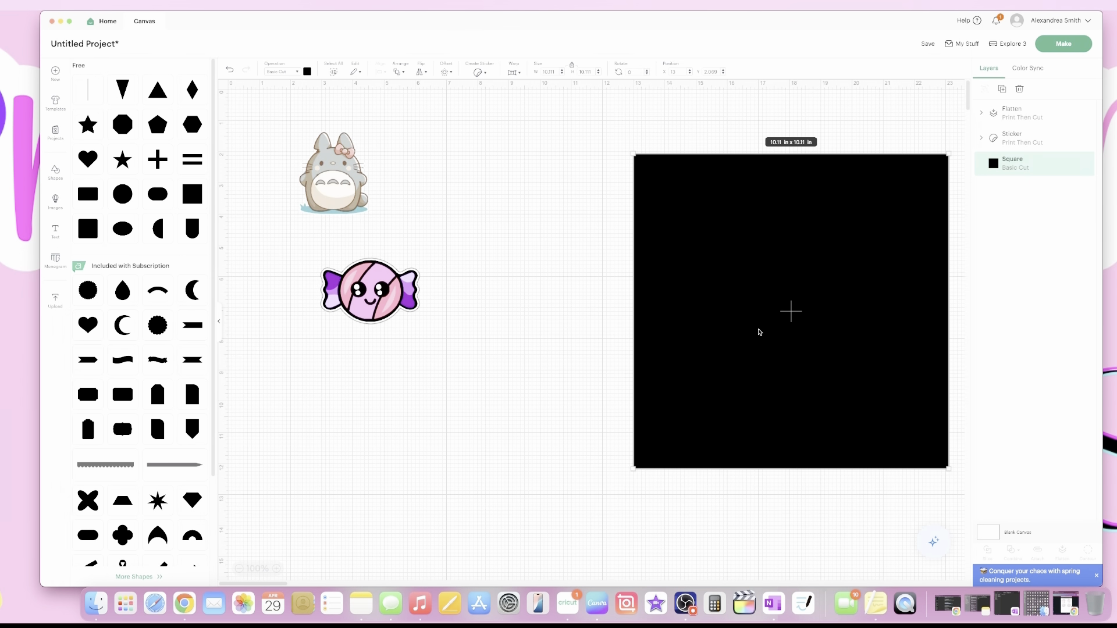
Change the large black square's operation, delete it, and nudge the candy sticker left.
{"action": "left_click", "coordinate": [297, 71]}
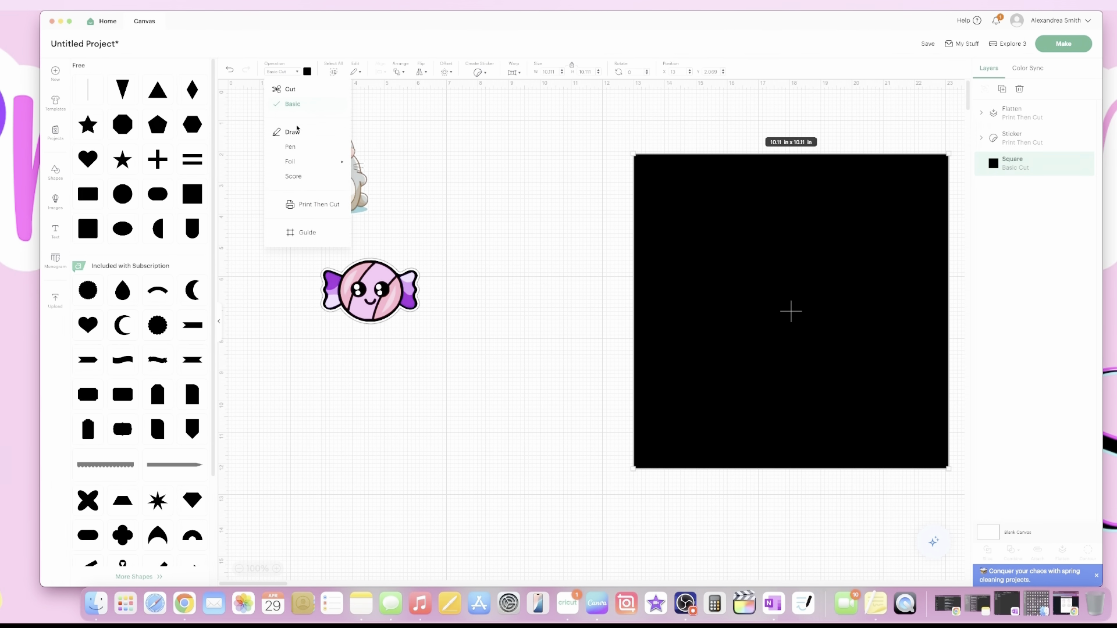
{"action": "left_click", "coordinate": [304, 207]}
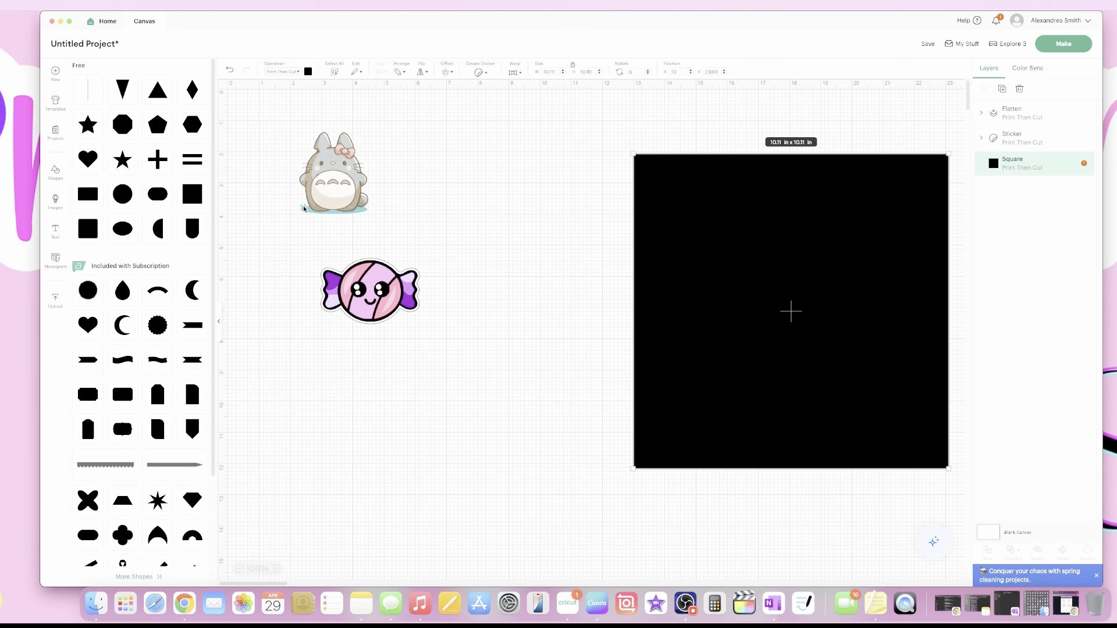
{"action": "key", "text": "Delete"}
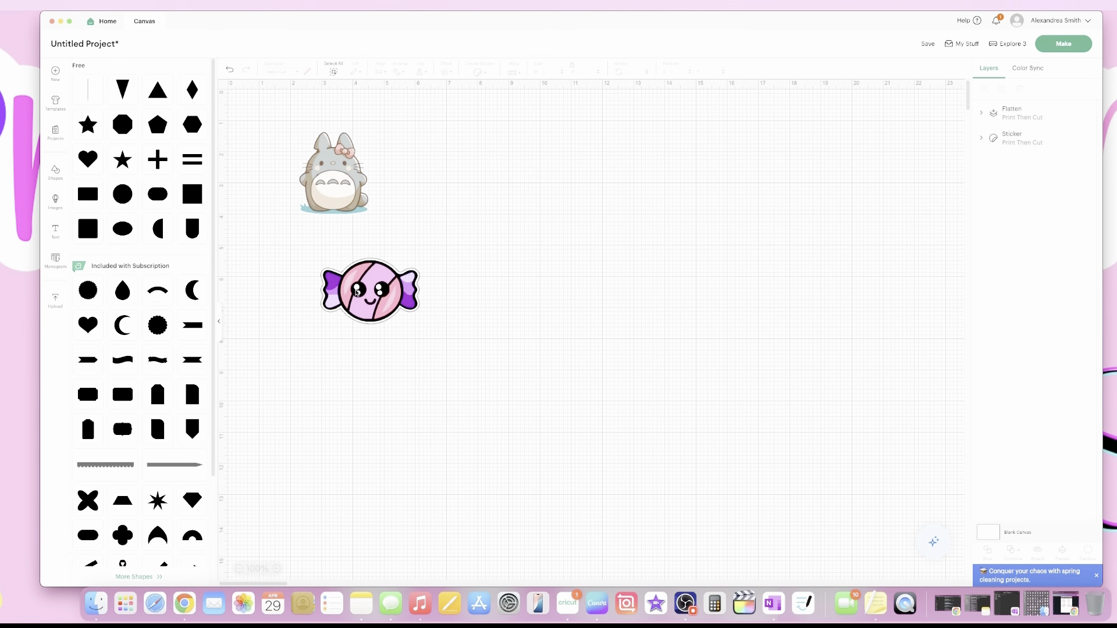
{"action": "left_click_drag", "start_coordinate": [356, 292], "coordinate": [322, 286]}
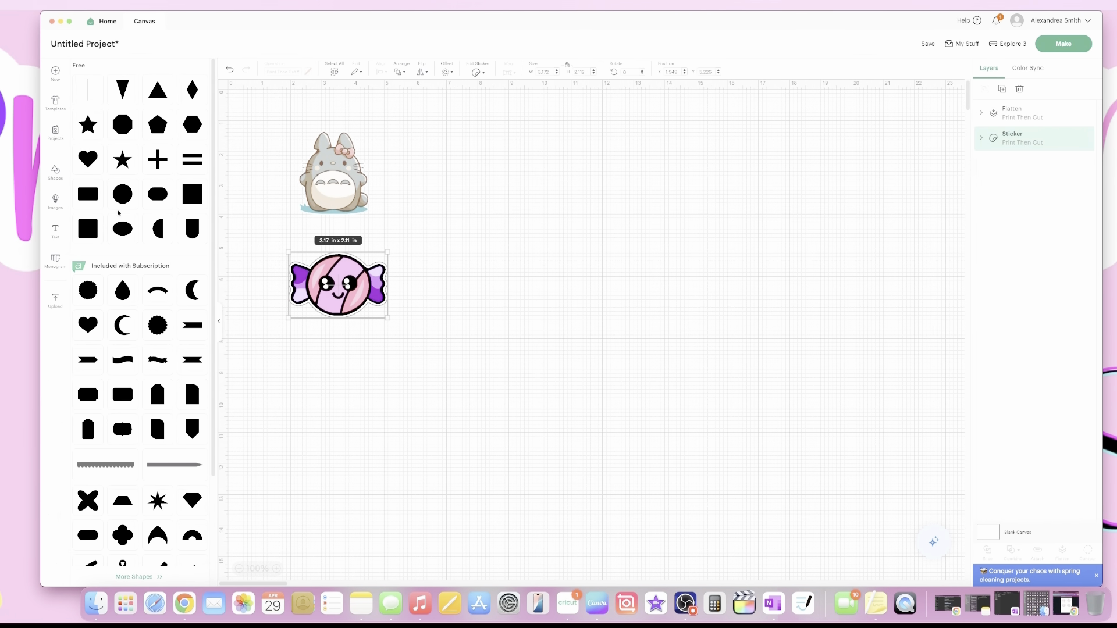
Add a new 2 × 2 in square from Shapes and place it on the canvas.
{"action": "left_click", "coordinate": [219, 321]}
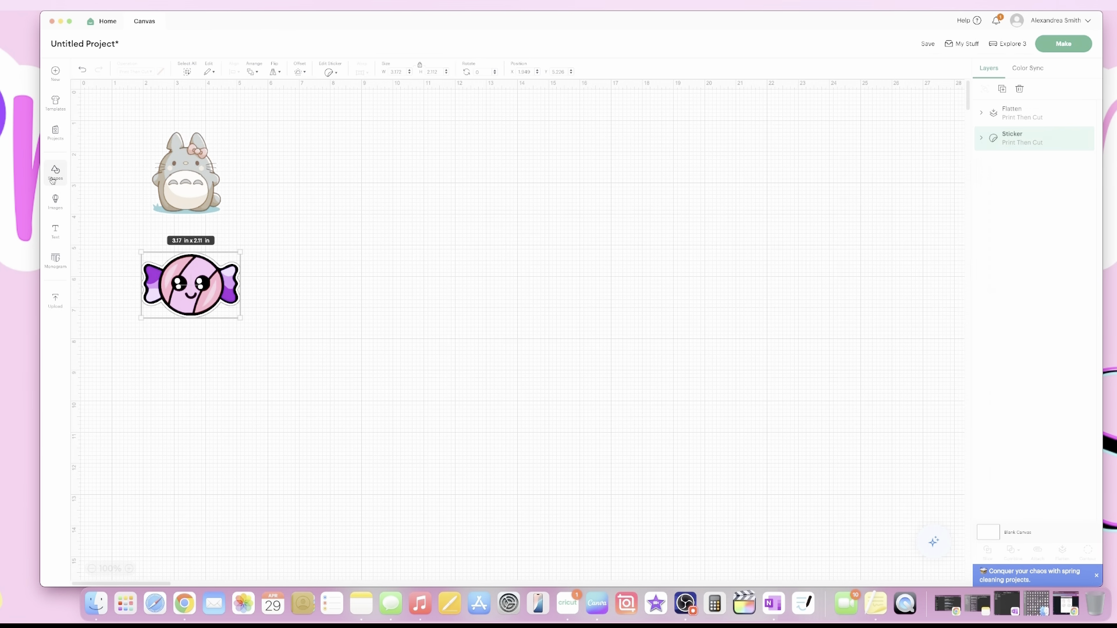
{"action": "left_click", "coordinate": [55, 173]}
{"action": "left_click", "coordinate": [192, 194]}
{"action": "left_click_drag", "start_coordinate": [332, 197], "coordinate": [636, 243]}
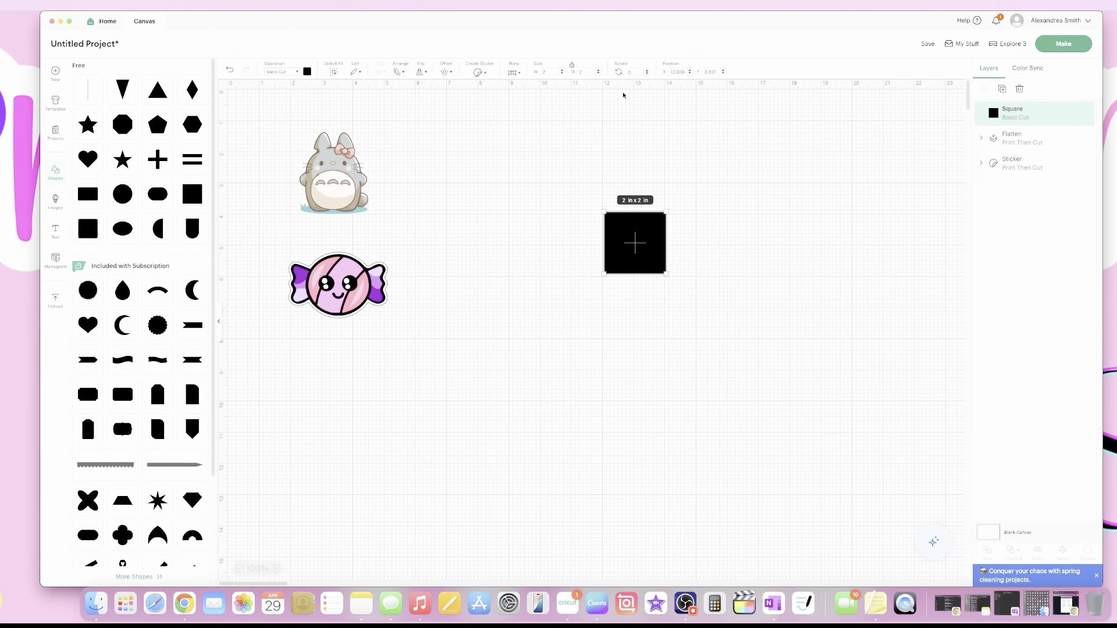
Unlock proportions and resize the square to 6.82 × 9.32 in, then position it.
{"action": "left_click", "coordinate": [572, 65]}
{"action": "left_click", "coordinate": [584, 70]}
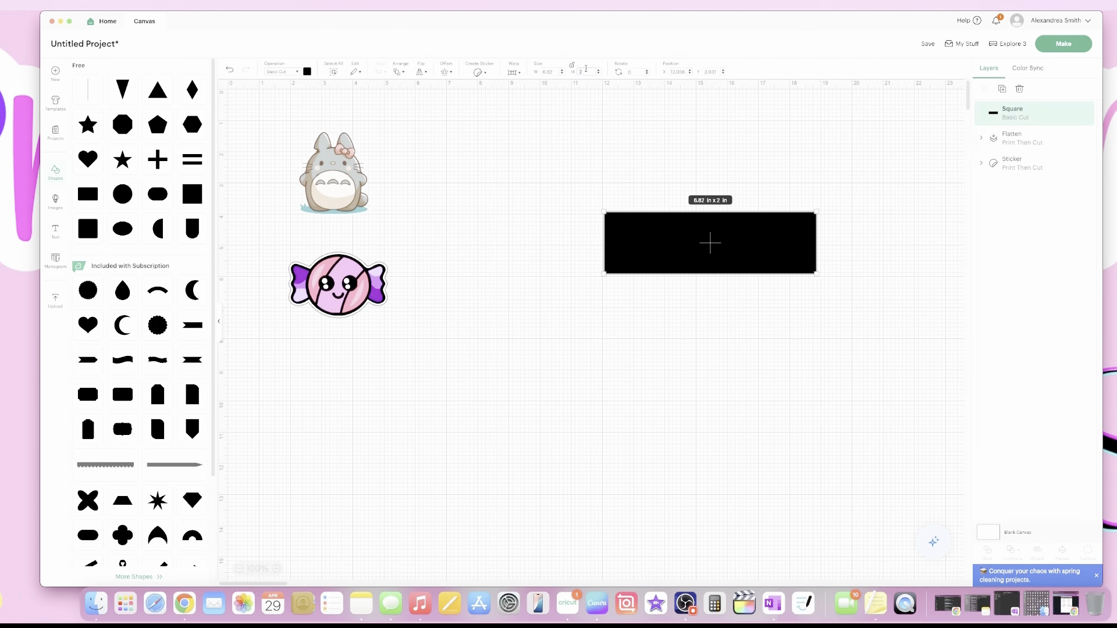
{"action": "type", "text": "9.32"}
{"action": "key", "text": "Return"}
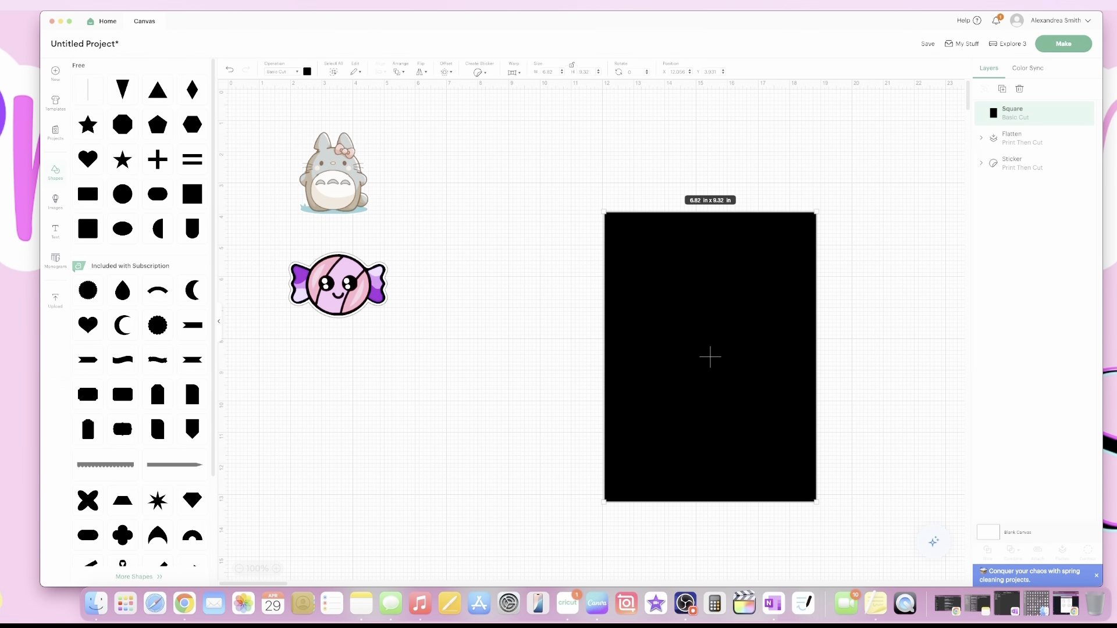
{"action": "left_click_drag", "start_coordinate": [750, 377], "coordinate": [650, 302]}
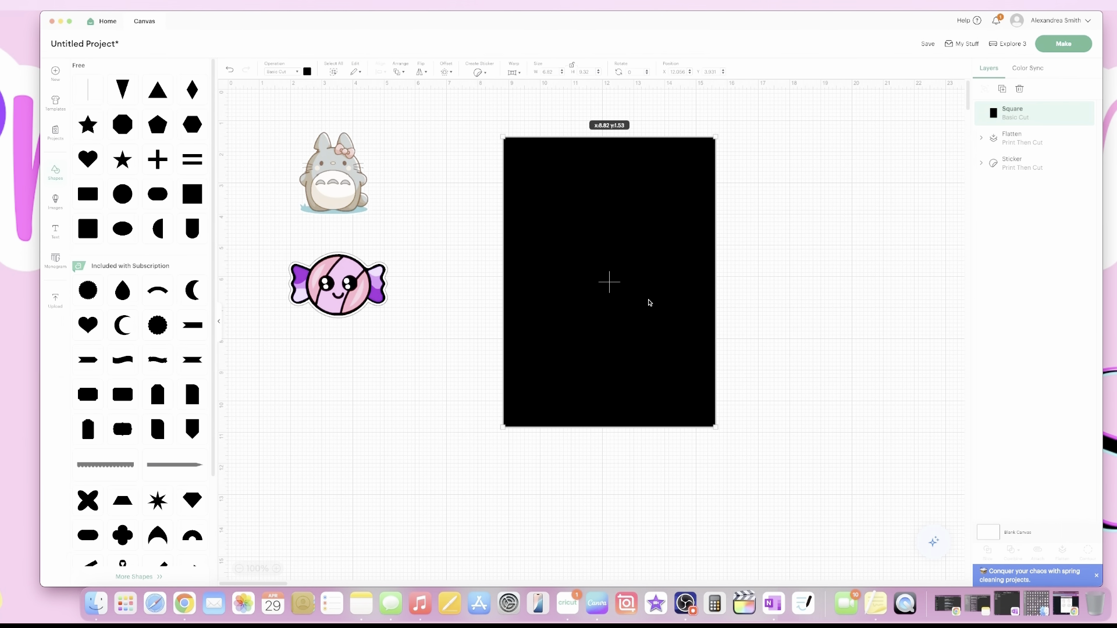
{"action": "left_click_drag", "start_coordinate": [650, 303], "coordinate": [648, 267]}
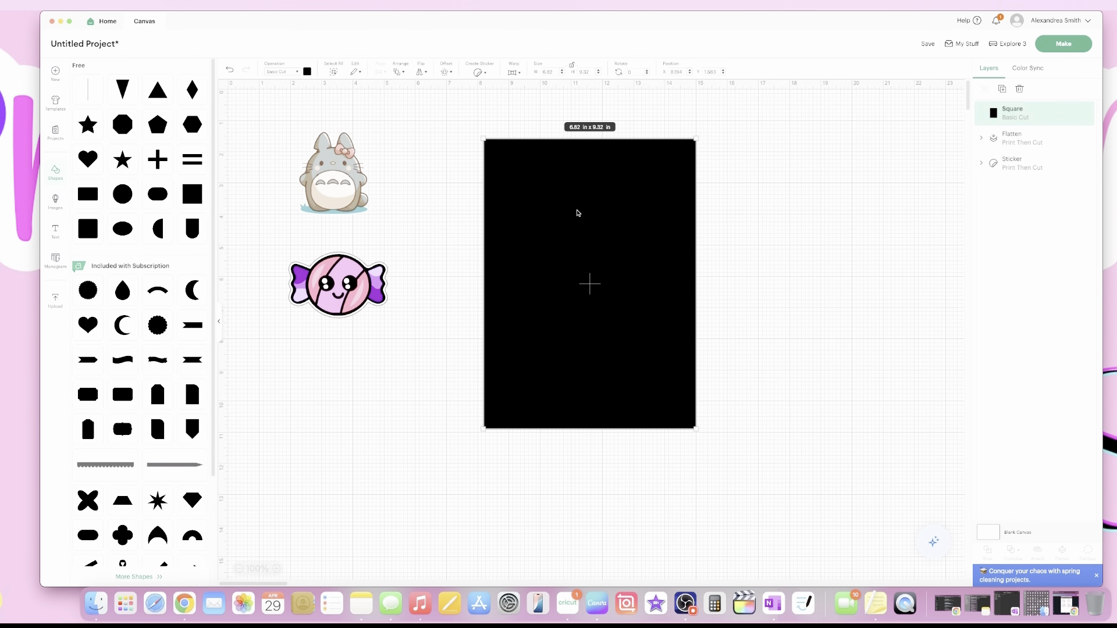
Switch the rectangle's operation to Draw > Pen and move Totoro inside its top-left corner.
{"action": "left_click", "coordinate": [307, 71]}
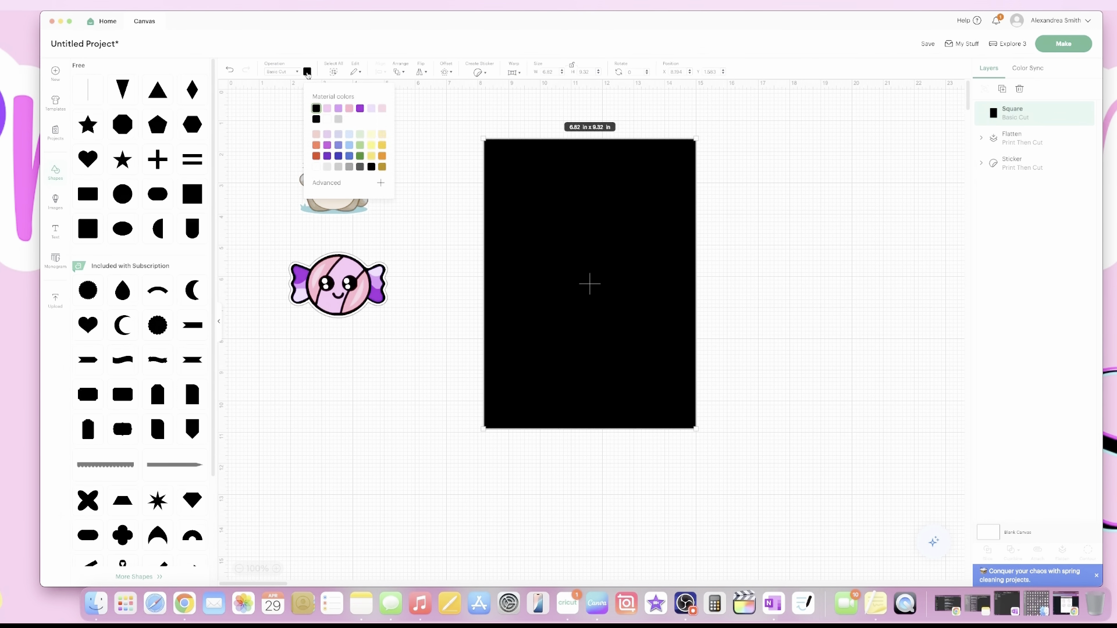
{"action": "left_click", "coordinate": [287, 72]}
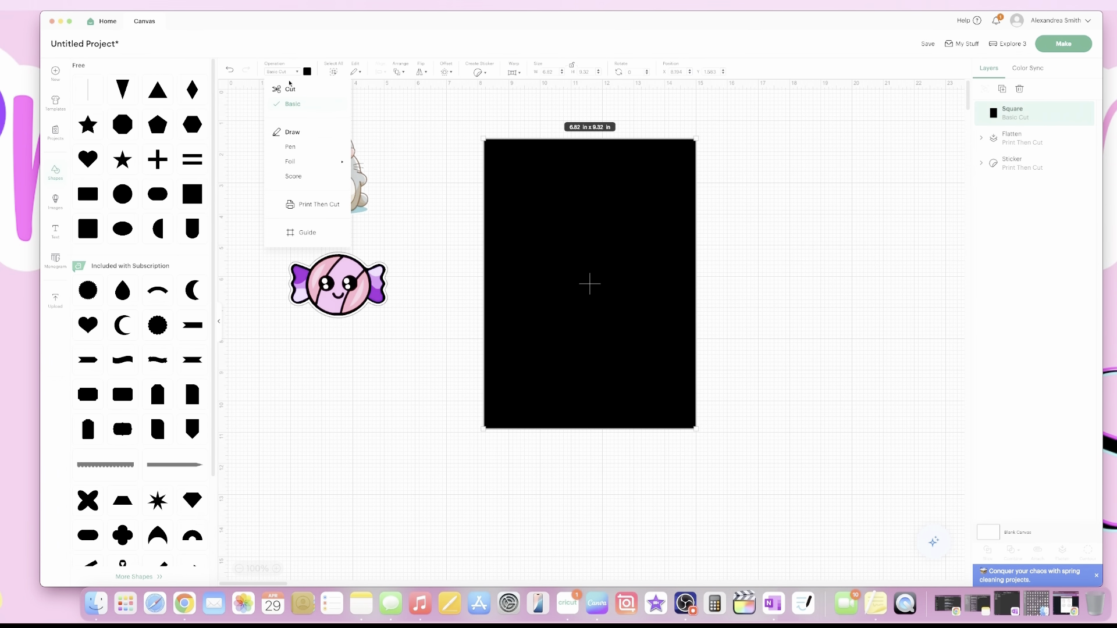
{"action": "left_click", "coordinate": [290, 146]}
{"action": "left_click_drag", "start_coordinate": [609, 249], "coordinate": [625, 241]}
{"action": "left_click_drag", "start_coordinate": [345, 184], "coordinate": [549, 199]}
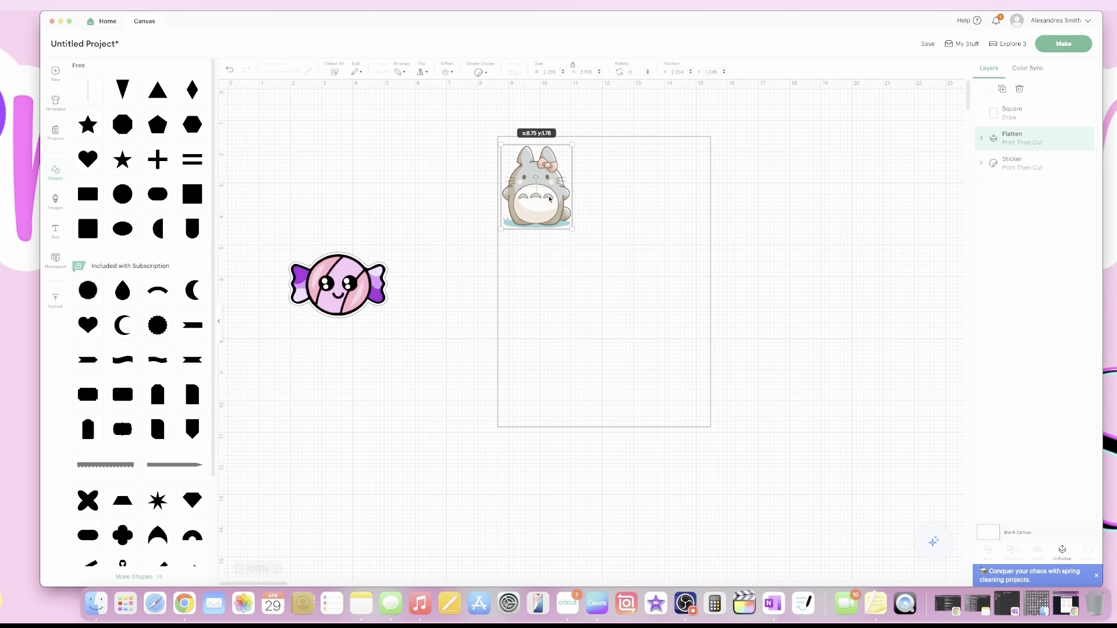
Bring the candy sticker into the outline and send the rectangle outline to the back.
{"action": "left_click_drag", "start_coordinate": [358, 281], "coordinate": [574, 270]}
{"action": "left_click", "coordinate": [541, 199]}
{"action": "left_click_drag", "start_coordinate": [550, 215], "coordinate": [674, 231]}
{"action": "right_click", "coordinate": [676, 229]}
{"action": "left_click", "coordinate": [702, 407]}
{"action": "left_click_drag", "start_coordinate": [722, 359], "coordinate": [578, 322]}
{"action": "left_click", "coordinate": [540, 222]}
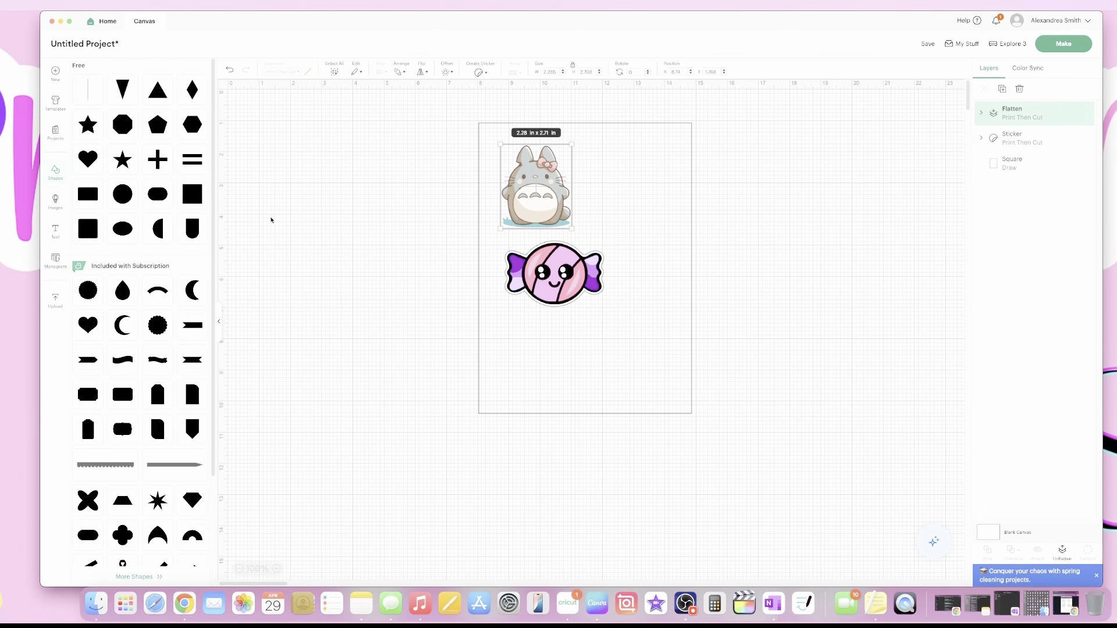
Add a square sized 3 in, move it up-left and send it to the back.
{"action": "left_click", "coordinate": [189, 196]}
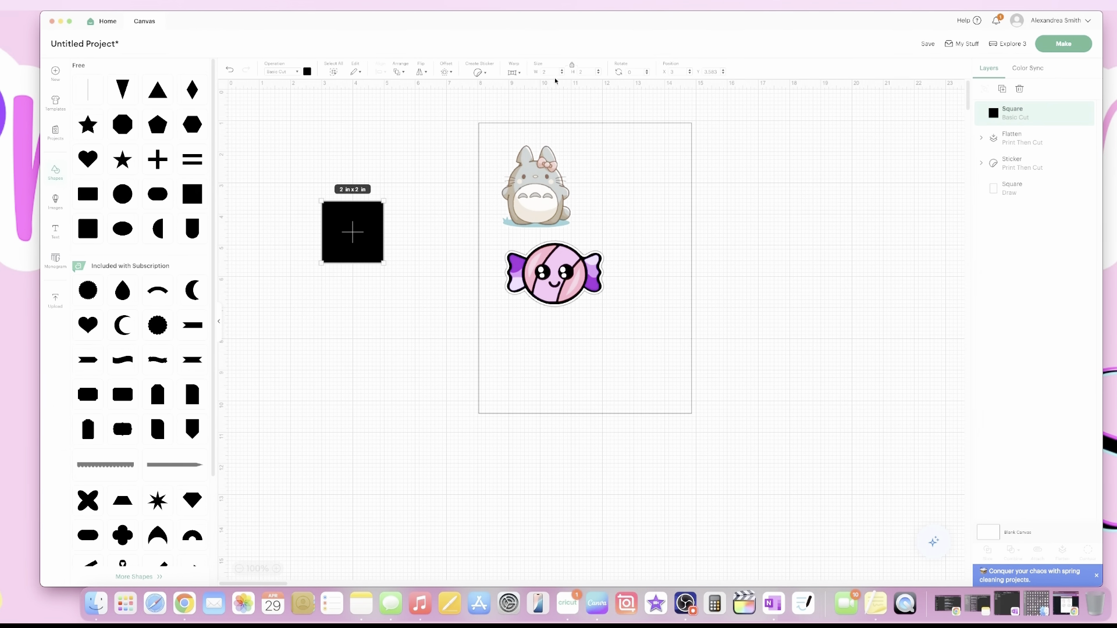
{"action": "left_click_drag", "start_coordinate": [582, 72], "coordinate": [569, 71]}
{"action": "type", "text": "3"}
{"action": "key", "text": "Return"}
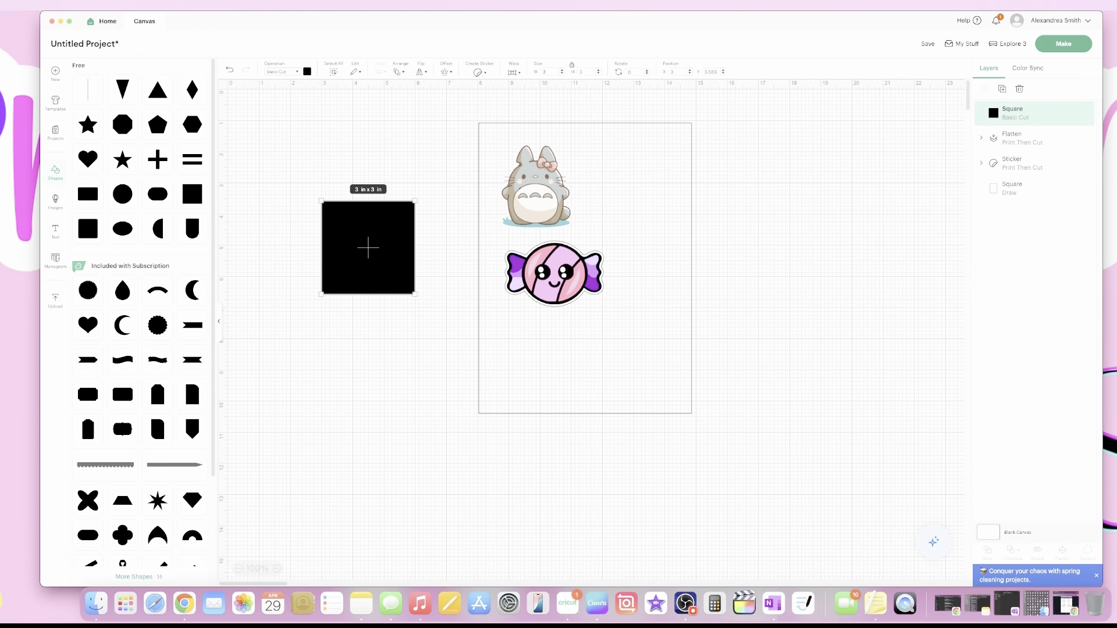
{"action": "left_click_drag", "start_coordinate": [370, 273], "coordinate": [345, 240]}
{"action": "left_click_drag", "start_coordinate": [524, 196], "coordinate": [534, 168]}
{"action": "right_click", "coordinate": [349, 203]}
{"action": "left_click", "coordinate": [401, 396]}
Place the candy sticker beside Totoro inside the rectangle outline.
{"action": "left_click_drag", "start_coordinate": [573, 291], "coordinate": [618, 181]}
{"action": "left_click", "coordinate": [355, 239]}
{"action": "left_click", "coordinate": [369, 282]}
{"action": "left_click", "coordinate": [341, 228]}
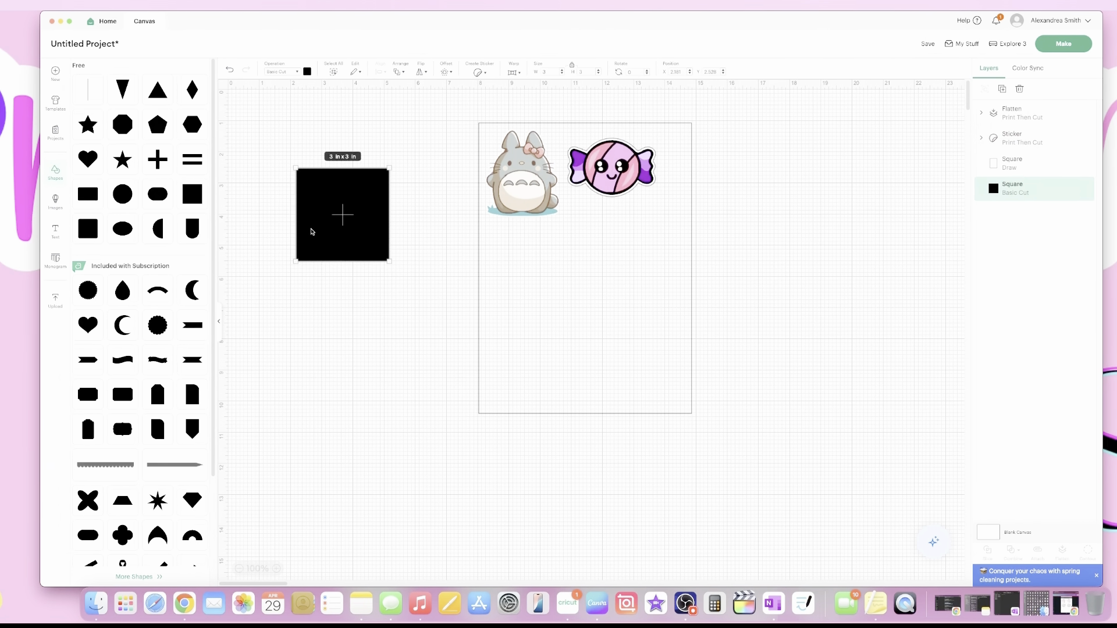
Delete the black reference square and duplicate the candy sticker into a right-hand column.
{"action": "key", "text": "Delete"}
{"action": "left_click", "coordinate": [641, 173]}
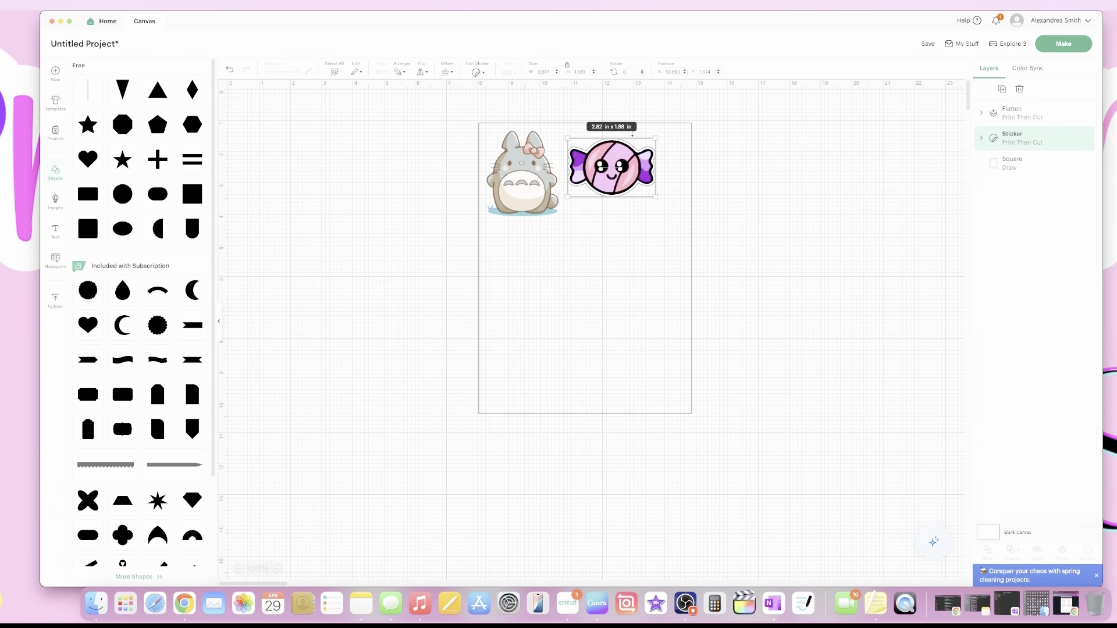
{"action": "left_click", "coordinate": [1002, 89]}
{"action": "left_click", "coordinate": [1001, 90]}
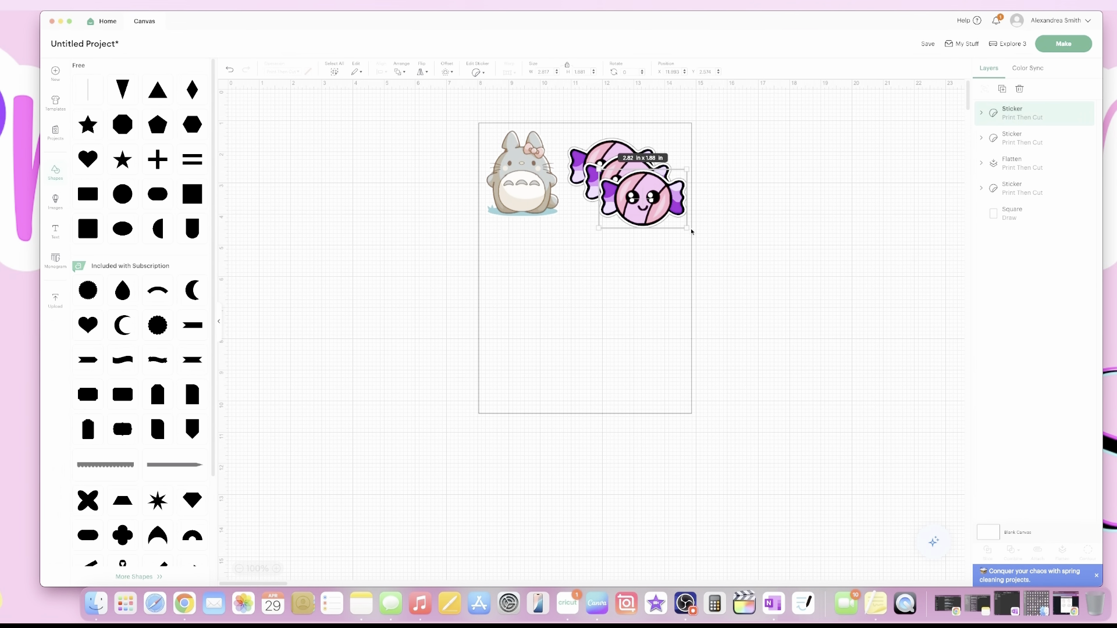
{"action": "left_click_drag", "start_coordinate": [637, 200], "coordinate": [621, 284]}
{"action": "left_click_drag", "start_coordinate": [620, 182], "coordinate": [643, 153]}
{"action": "left_click_drag", "start_coordinate": [622, 223], "coordinate": [635, 208]}
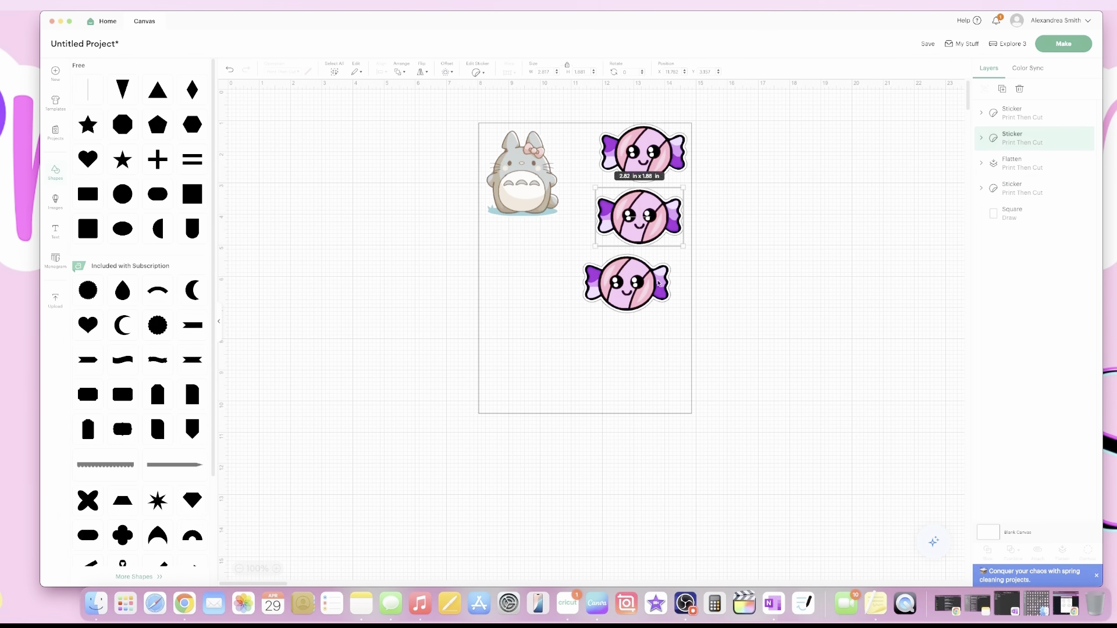
Tilt the third candy about 52 degrees and nudge the fourth candy slightly up-left.
{"action": "left_click", "coordinate": [658, 284]}
{"action": "left_click_drag", "start_coordinate": [679, 323], "coordinate": [650, 297]}
{"action": "left_click", "coordinate": [522, 175]}
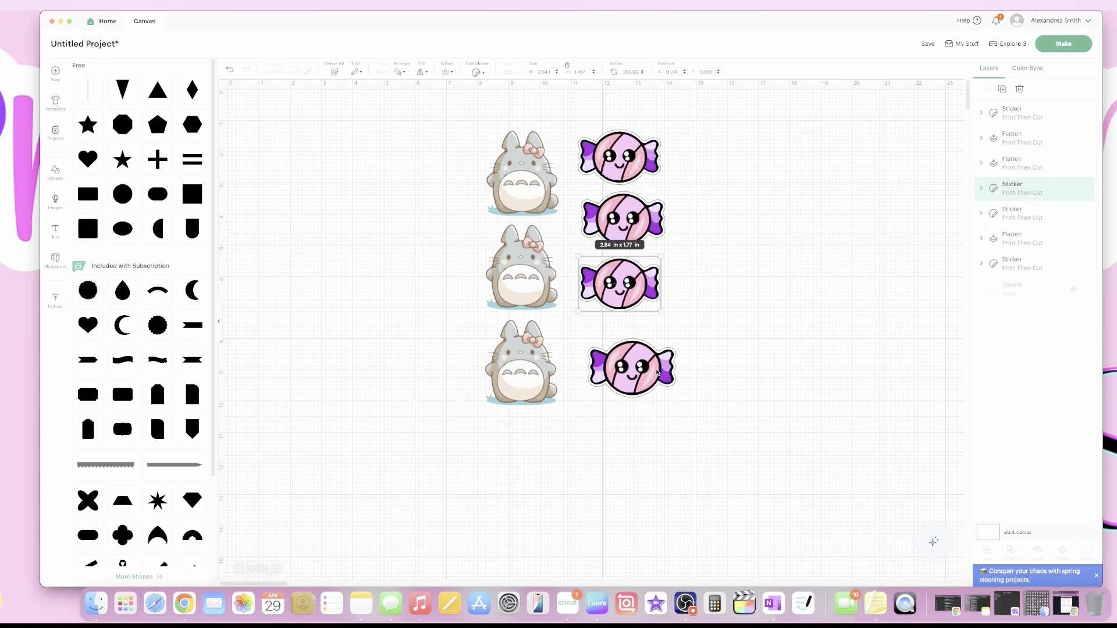
{"action": "left_click_drag", "start_coordinate": [658, 372], "coordinate": [661, 367]}
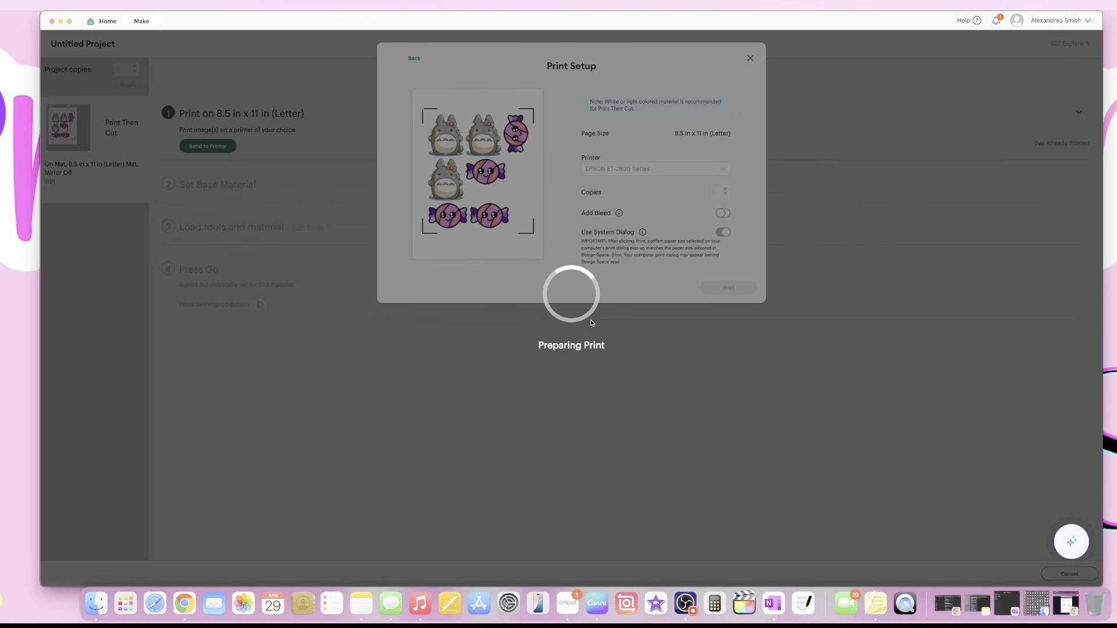
Reposition the print window and keep EPSON ET-2800 Series as the printer.
{"action": "left_click_drag", "start_coordinate": [743, 20], "coordinate": [725, 457]}
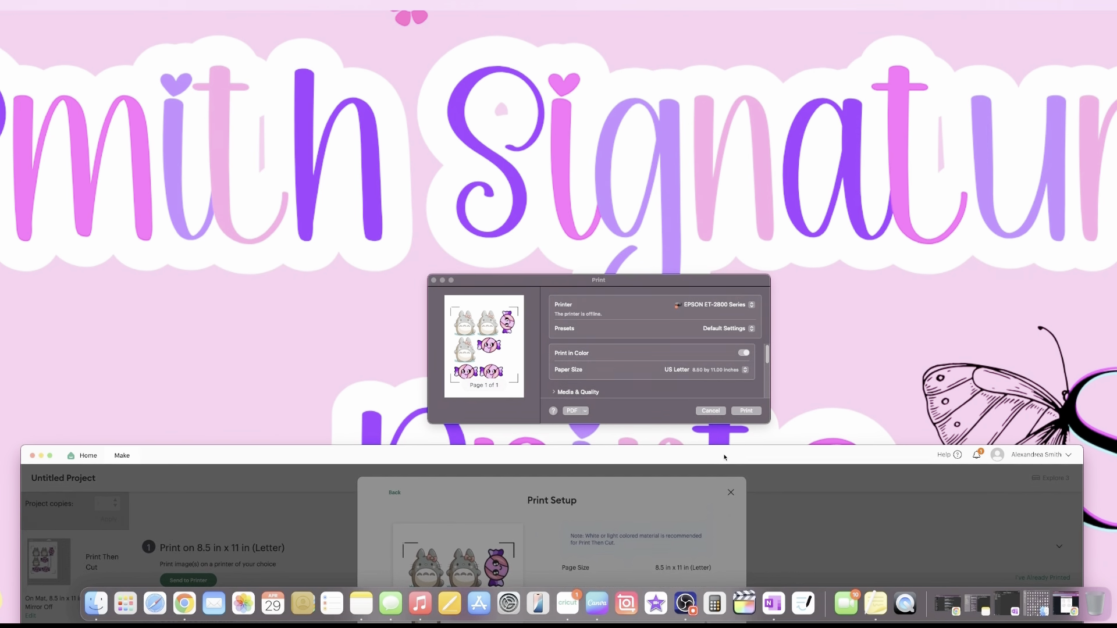
{"action": "left_click_drag", "start_coordinate": [612, 277], "coordinate": [576, 132]}
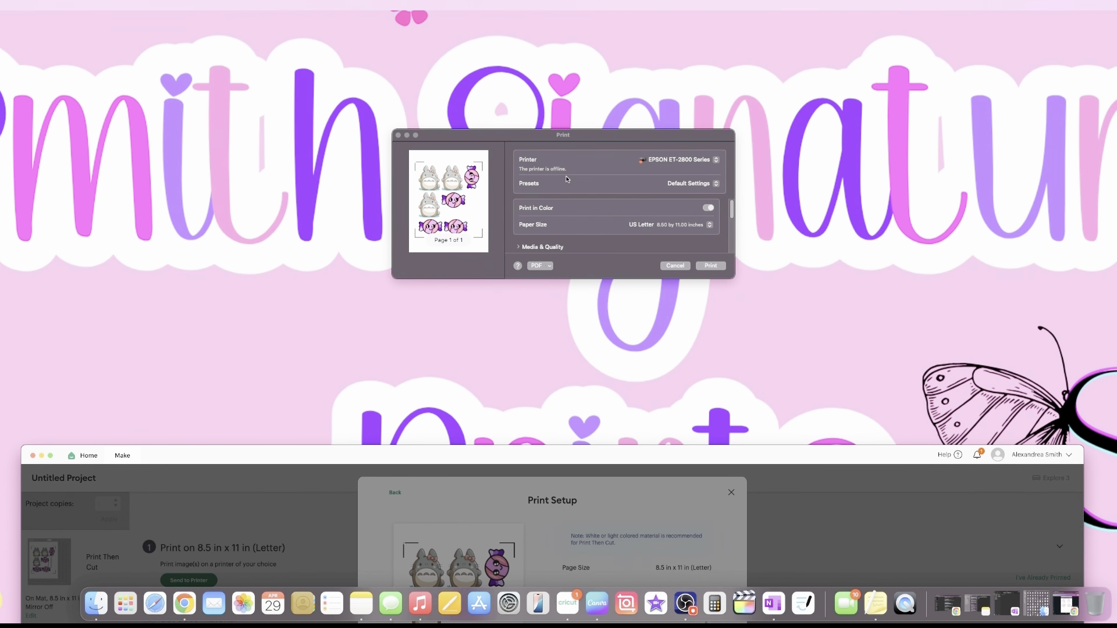
{"action": "scroll", "coordinate": [581, 227], "scroll_direction": "down", "scroll_amount": 2}
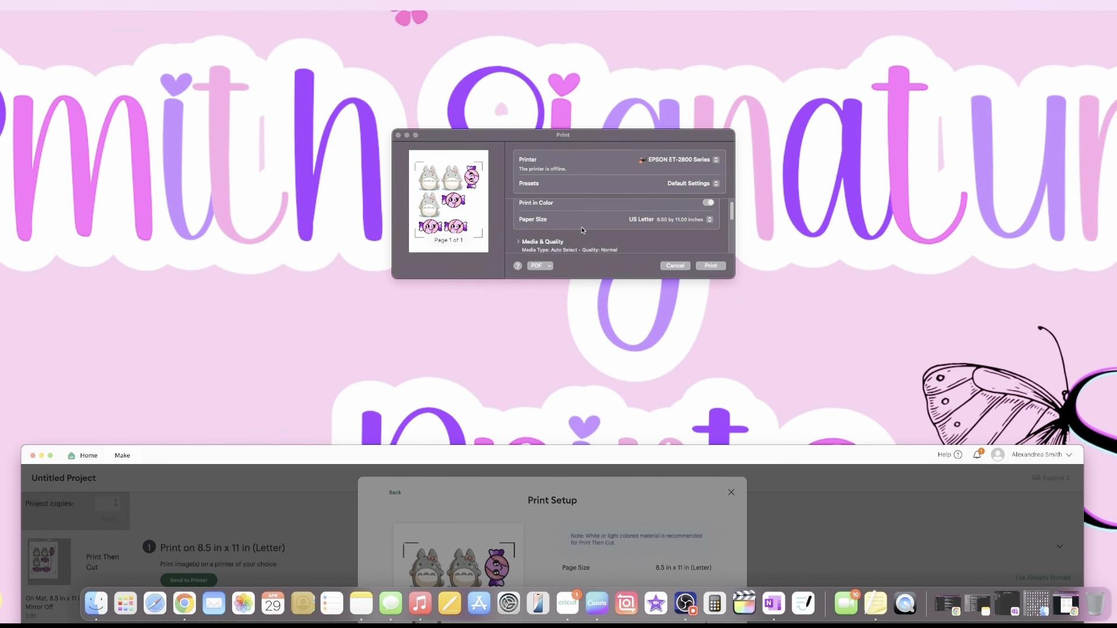
{"action": "left_click", "coordinate": [672, 161]}
{"action": "left_click", "coordinate": [672, 160]}
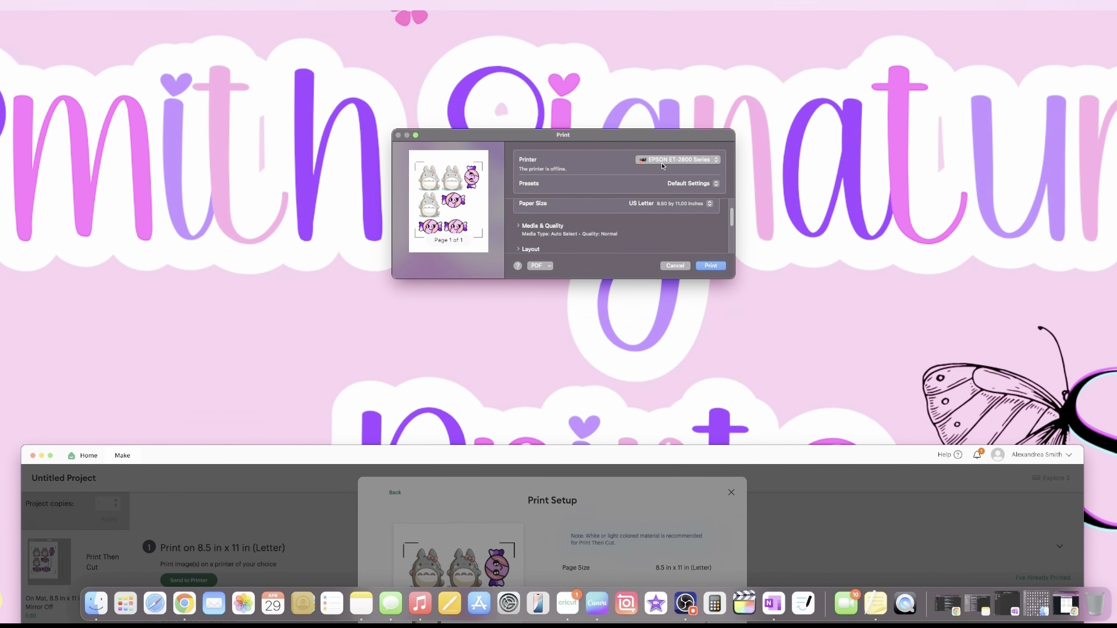
{"action": "scroll", "coordinate": [560, 225], "scroll_direction": "down", "scroll_amount": 1}
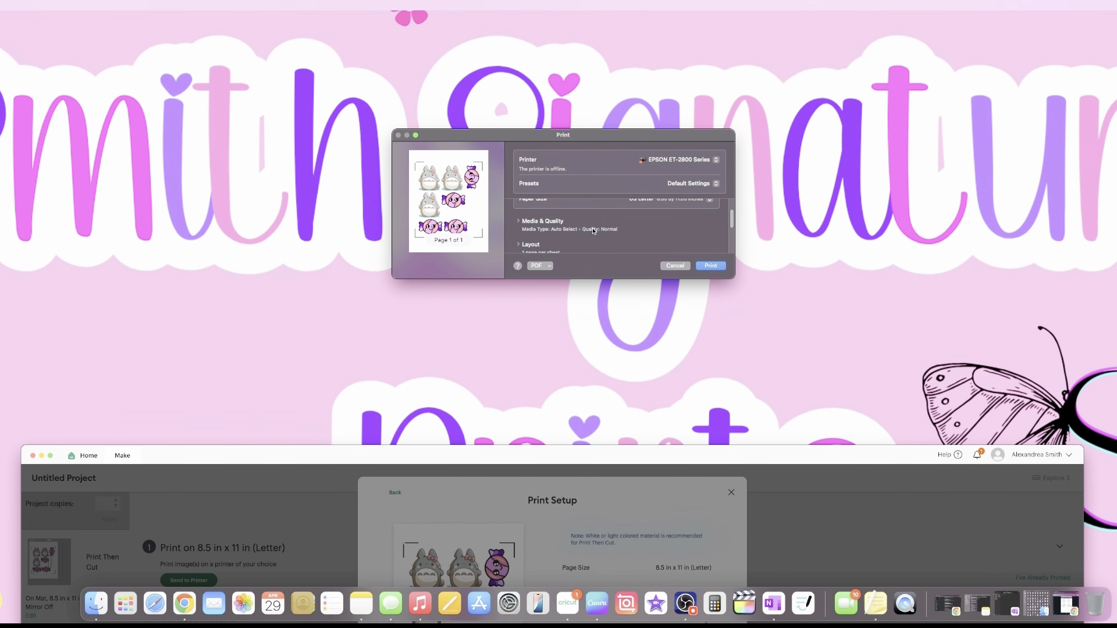
{"action": "scroll", "coordinate": [582, 230], "scroll_direction": "up", "scroll_amount": 2}
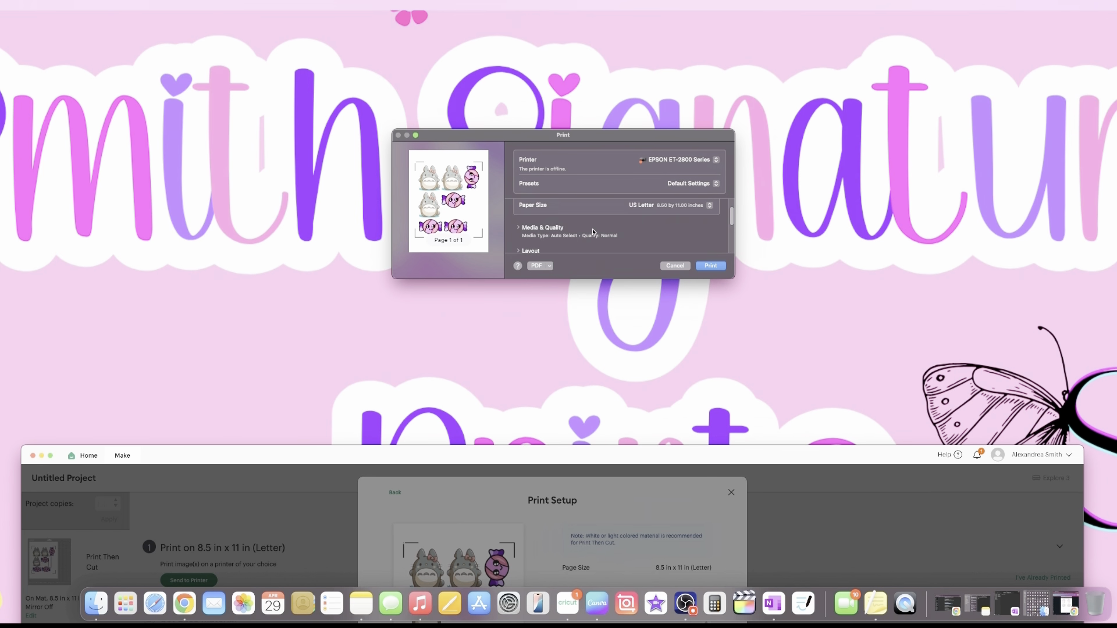
Set Media Type to Photo Matte Paper under Media & Quality, keeping Best quality.
{"action": "left_click", "coordinate": [518, 229]}
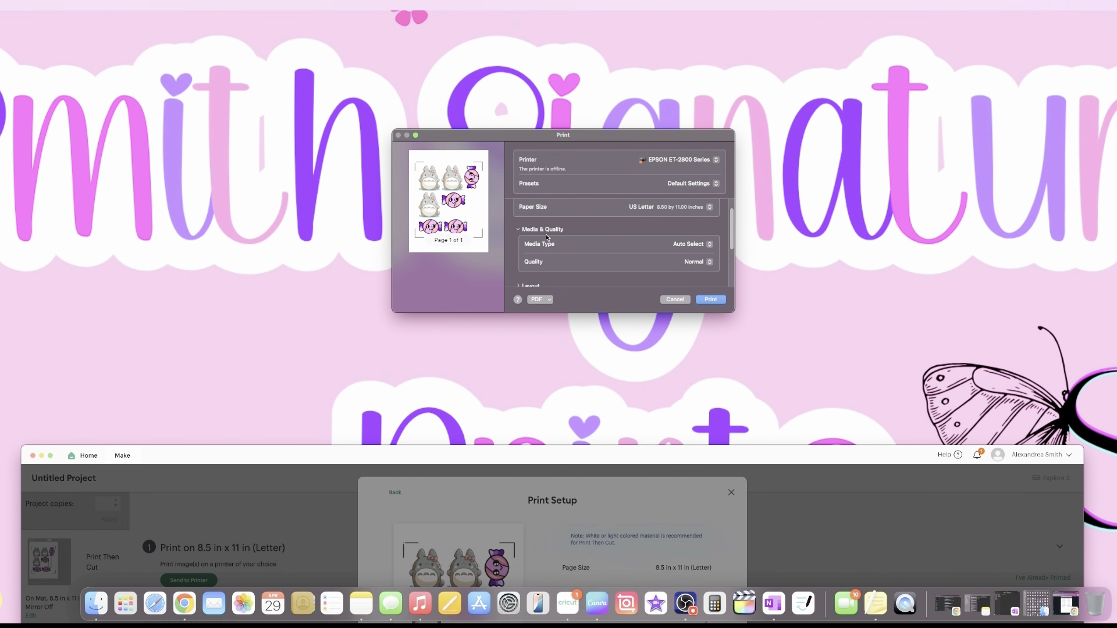
{"action": "scroll", "coordinate": [574, 235], "scroll_direction": "down", "scroll_amount": 1}
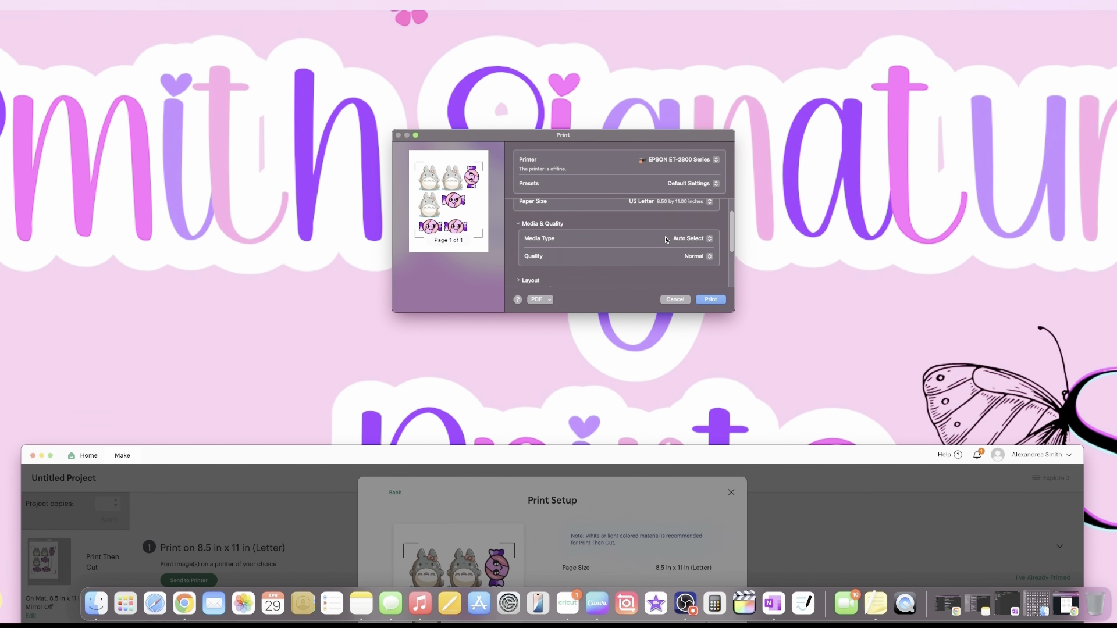
{"action": "left_click", "coordinate": [703, 242]}
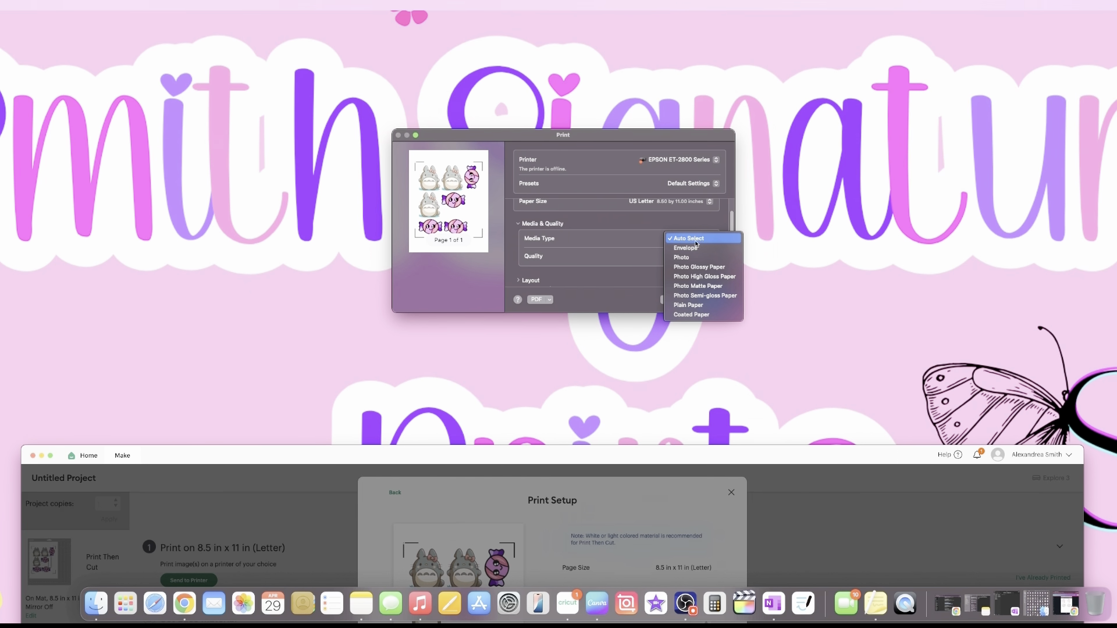
{"action": "left_click", "coordinate": [702, 287]}
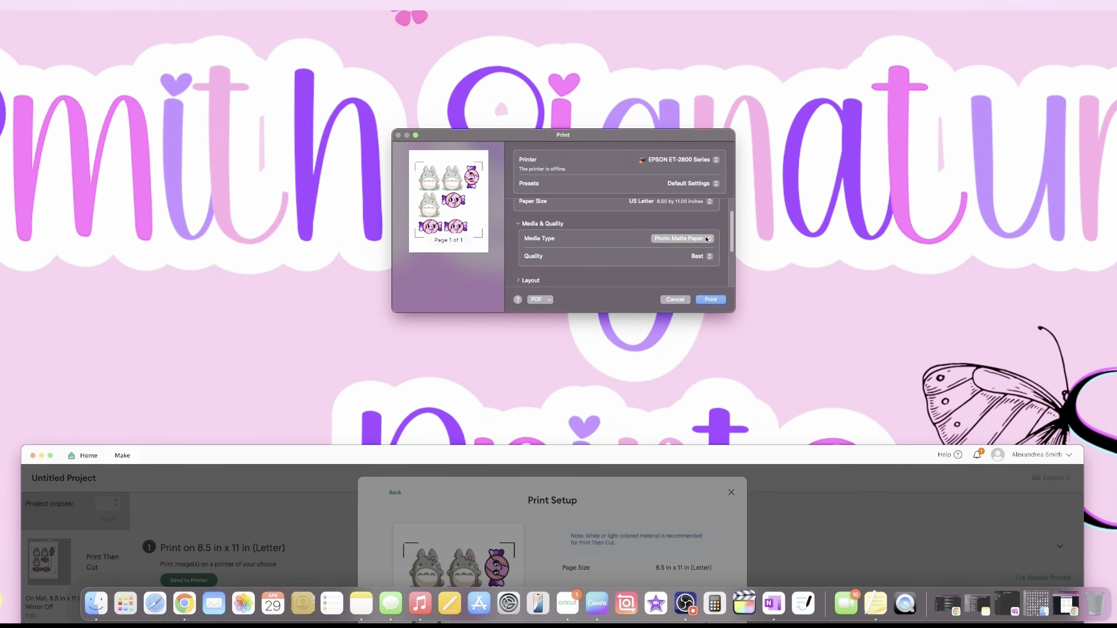
{"action": "scroll", "coordinate": [670, 274], "scroll_direction": "down", "scroll_amount": 1}
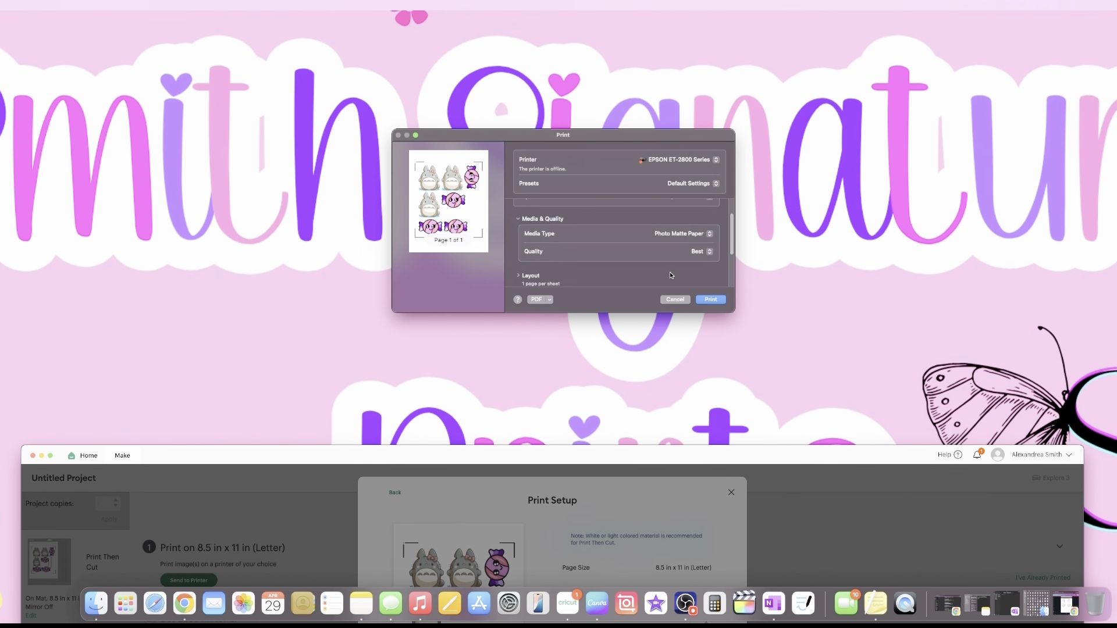
{"action": "scroll", "coordinate": [670, 275], "scroll_direction": "down", "scroll_amount": 3}
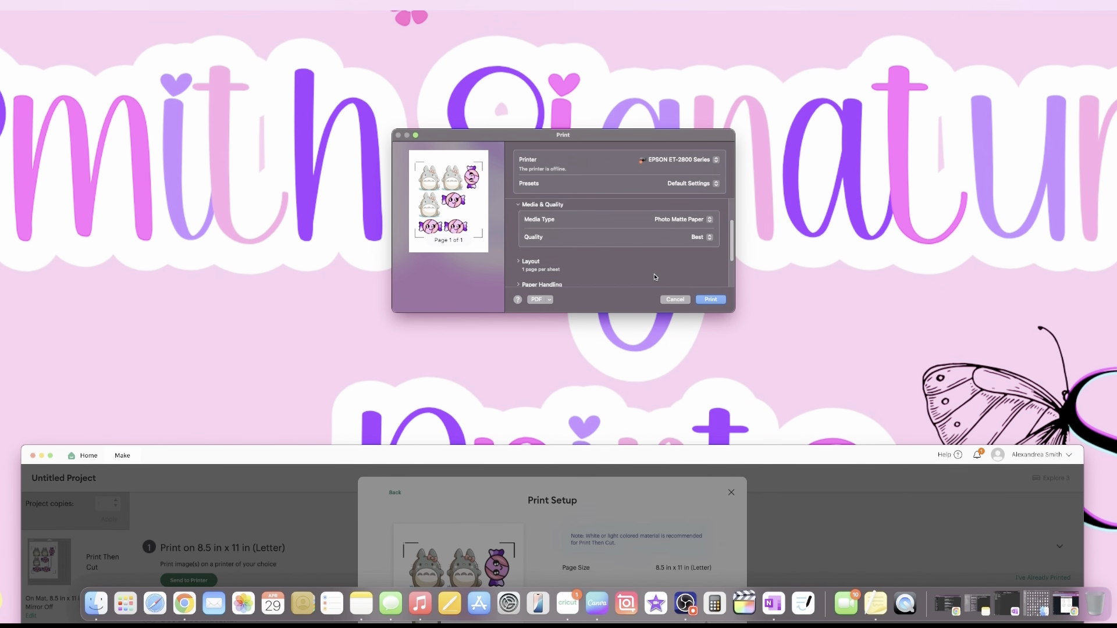
{"action": "scroll", "coordinate": [655, 277], "scroll_direction": "up", "scroll_amount": 8}
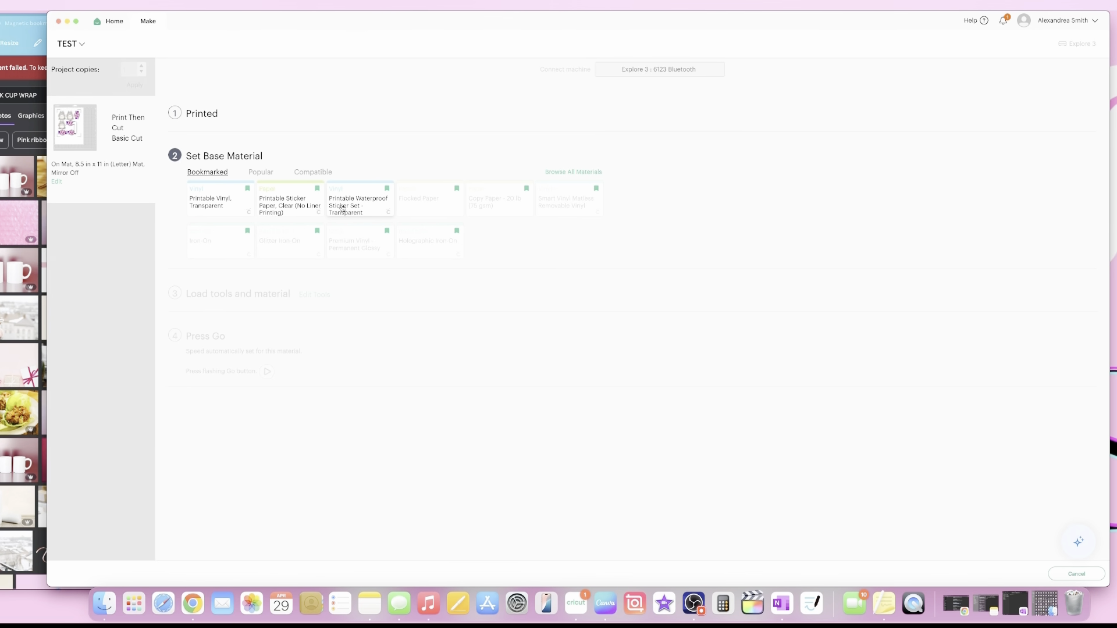
Choose Printable Waterproof Sticker Set - Transparent Holographic with Pressure and Die-Cut Pressure at More.
{"action": "left_click", "coordinate": [343, 209]}
{"action": "left_click", "coordinate": [243, 190]}
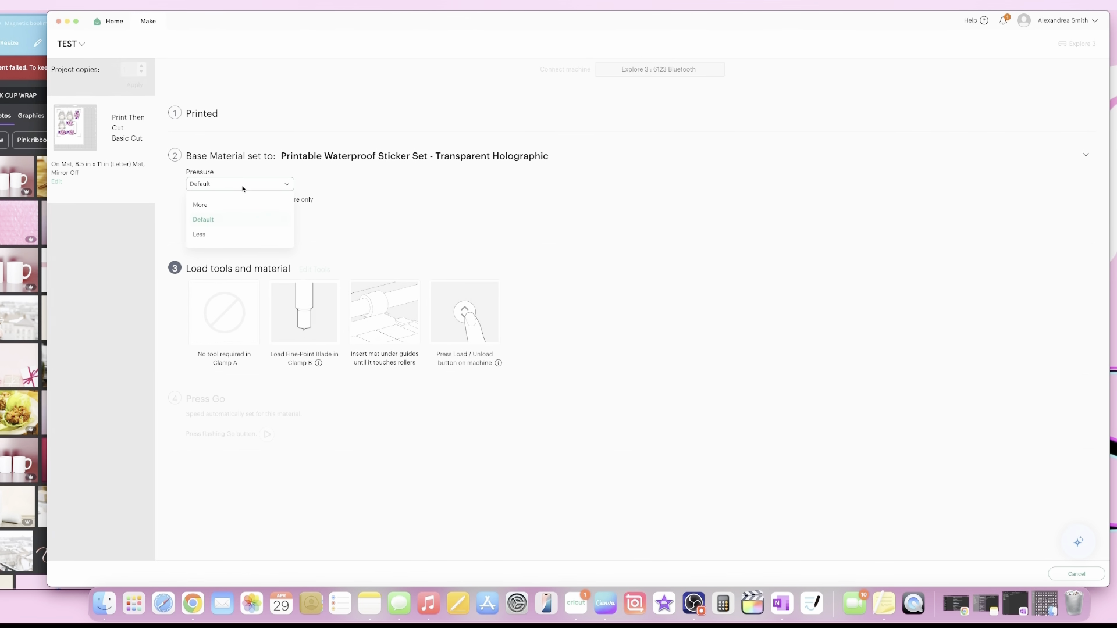
{"action": "left_click", "coordinate": [231, 208]}
{"action": "left_click", "coordinate": [236, 229]}
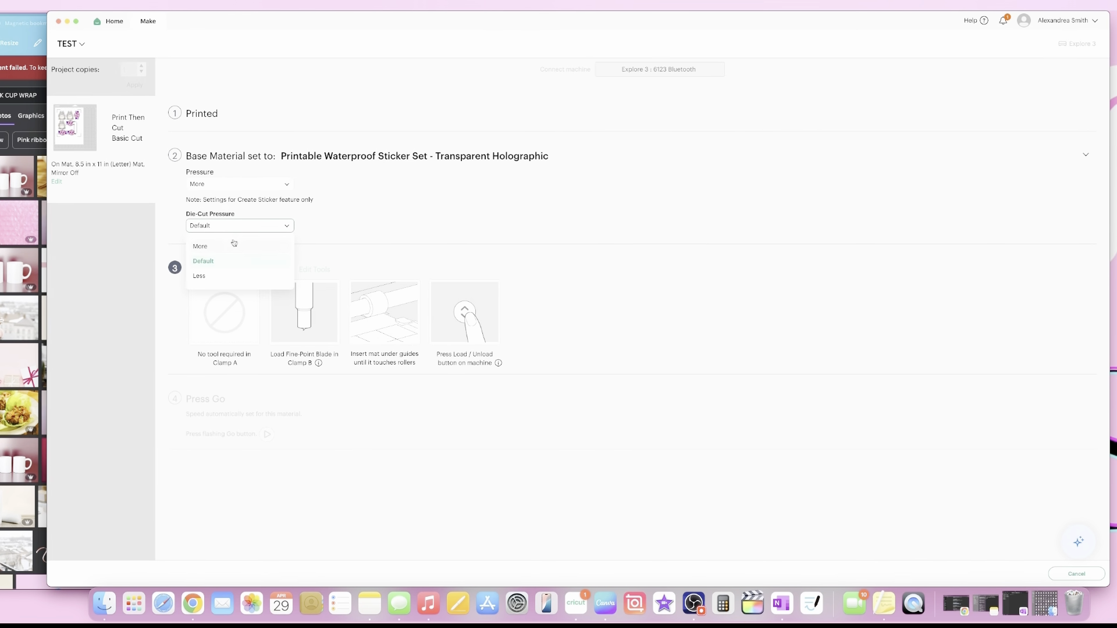
{"action": "left_click", "coordinate": [201, 244]}
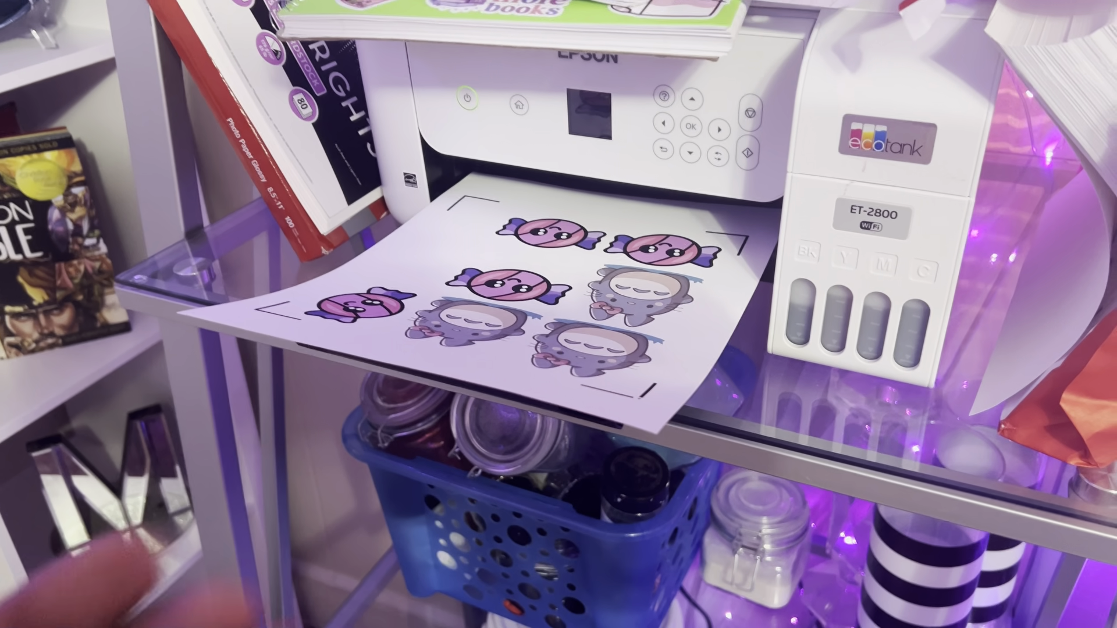